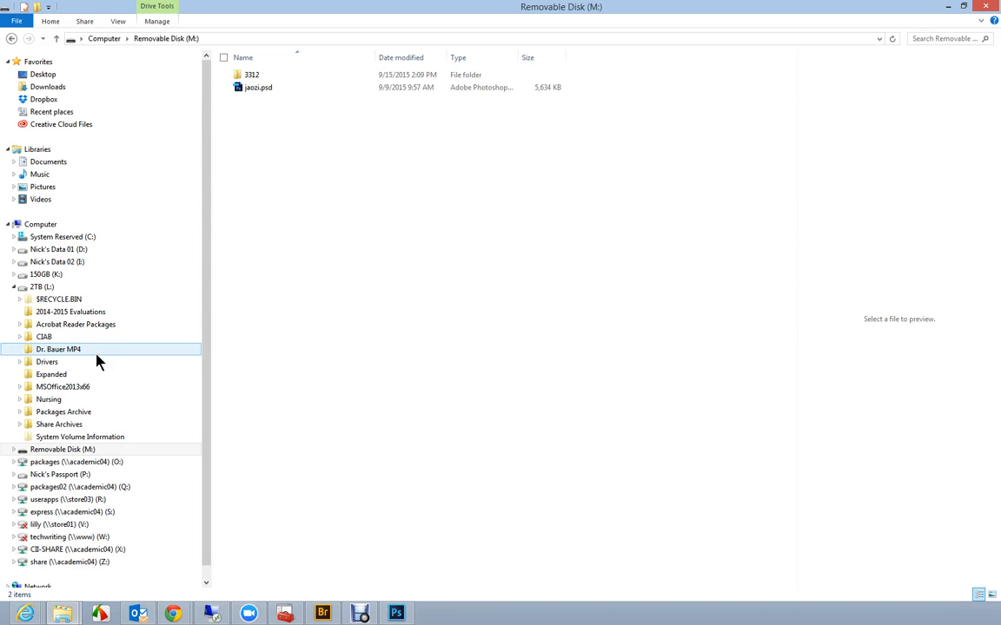
Step: Show the contents of the removable disk (M:) and select the 3312 folder
left_click(96, 449)
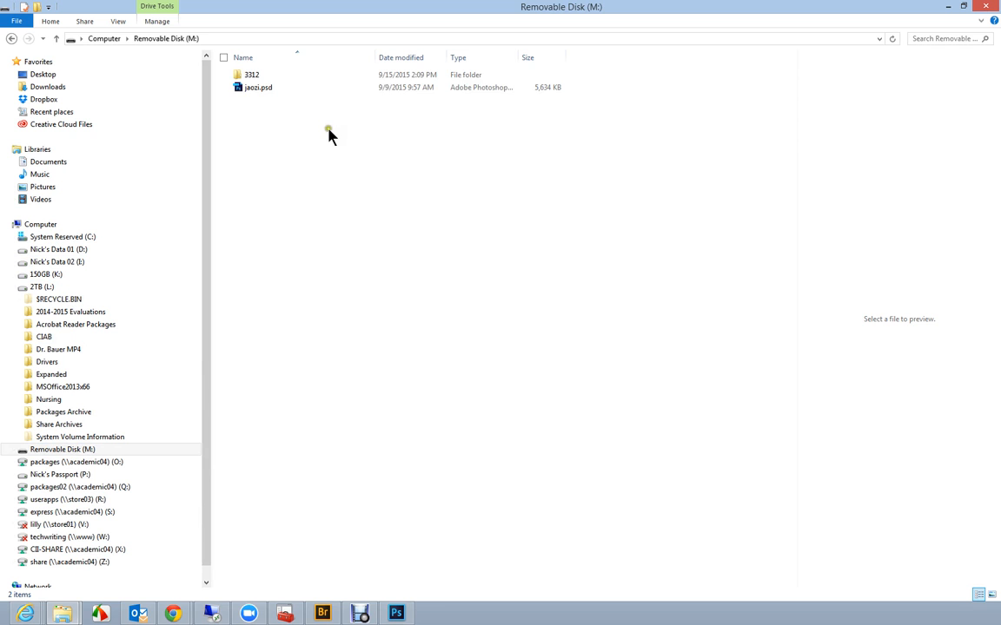
left_click(261, 78)
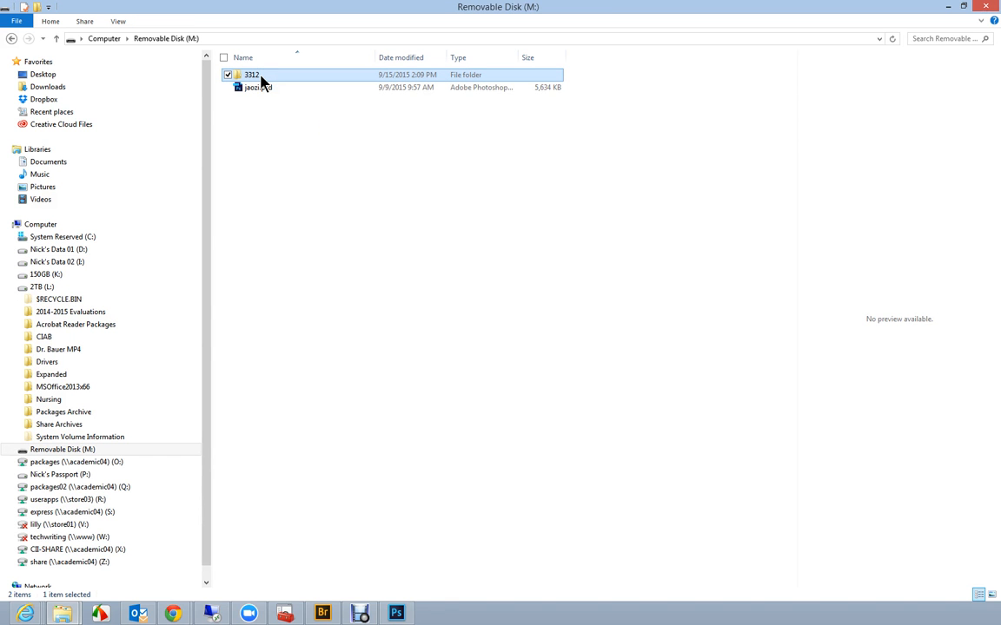
right_click(326, 182)
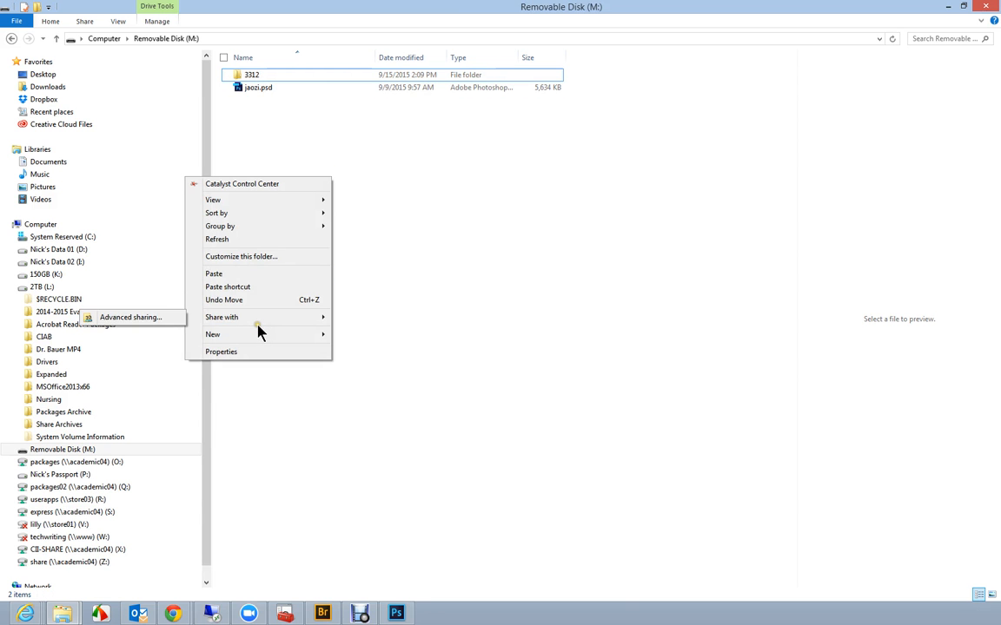
mouse_move(255, 335)
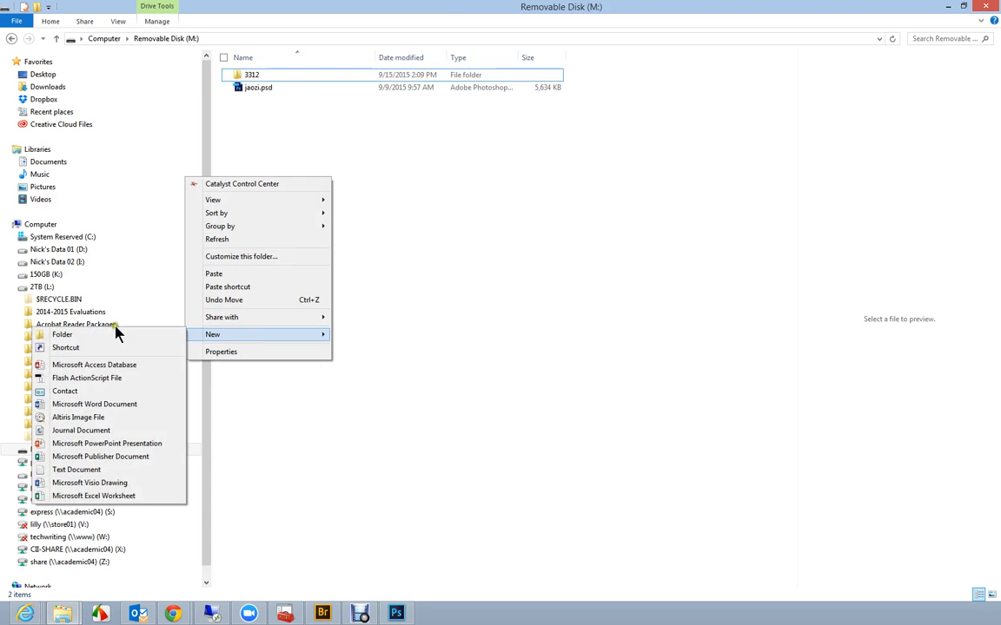
left_click(417, 146)
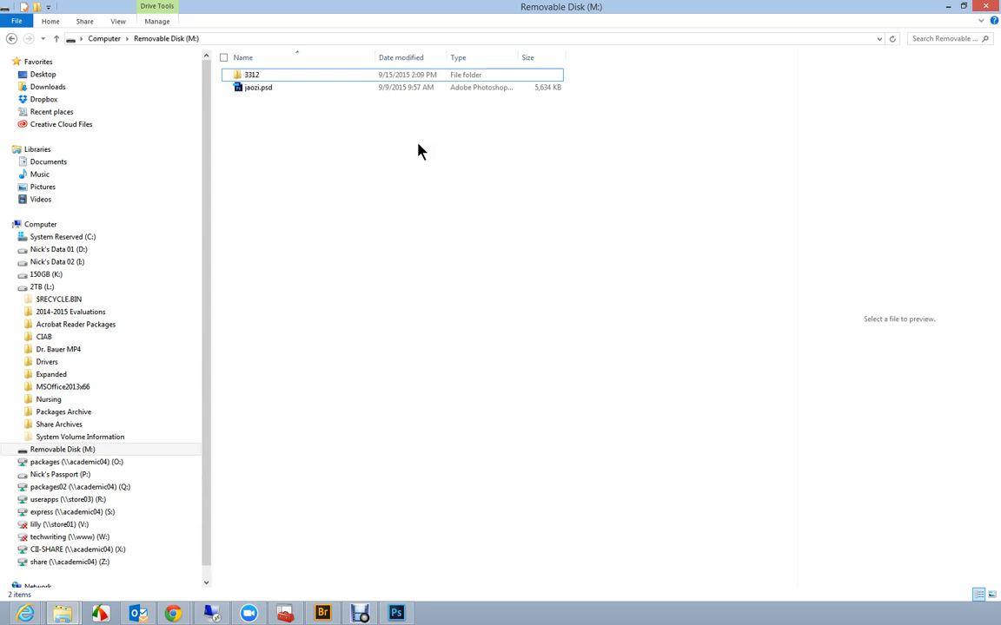
Step: Open the 3312 folder on the removable disk
left_click(250, 77)
double_click(254, 76)
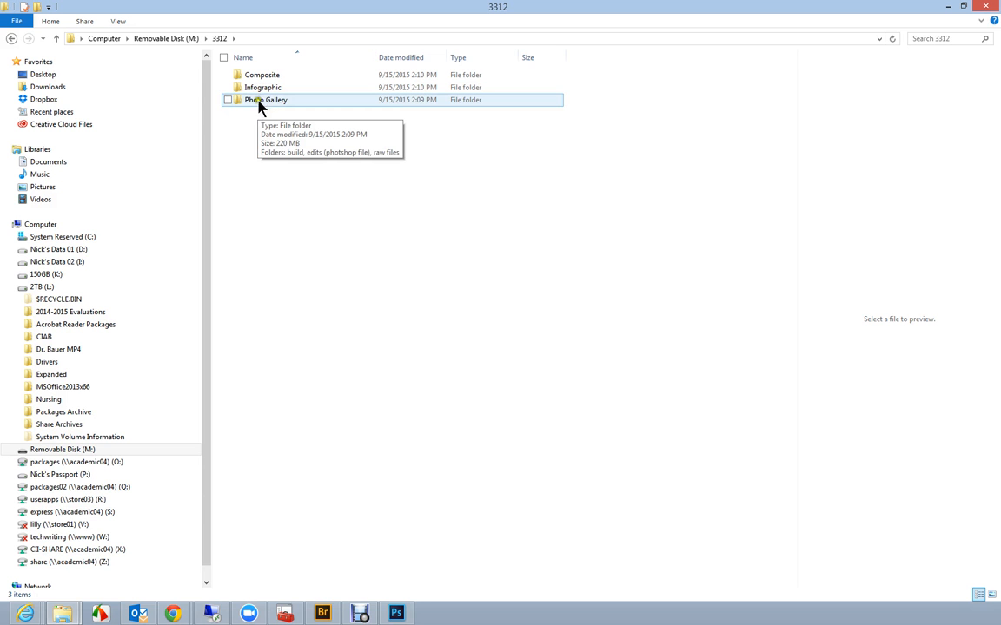
right_click(343, 206)
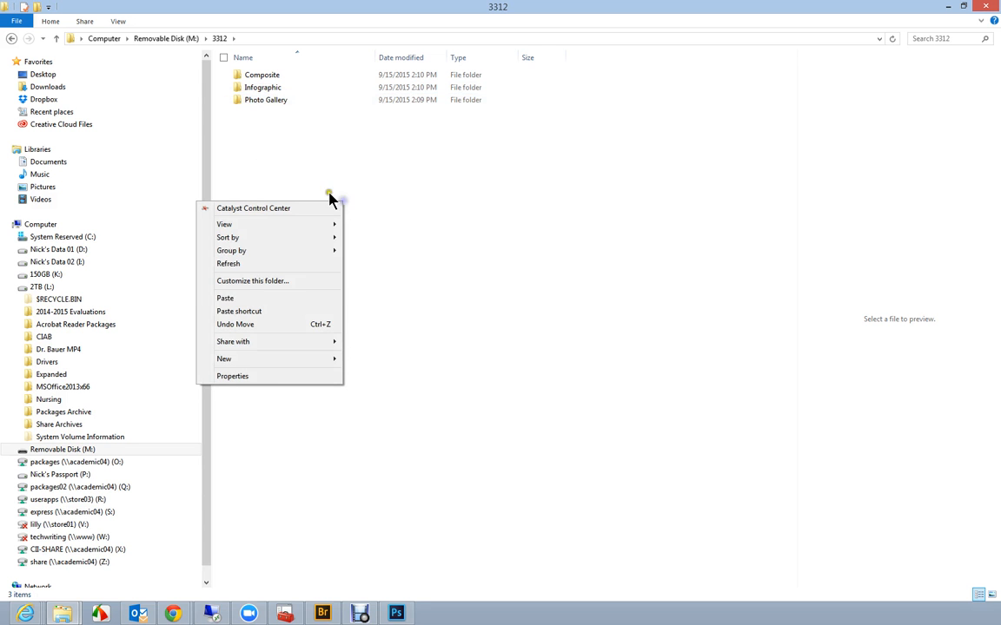
mouse_move(311, 365)
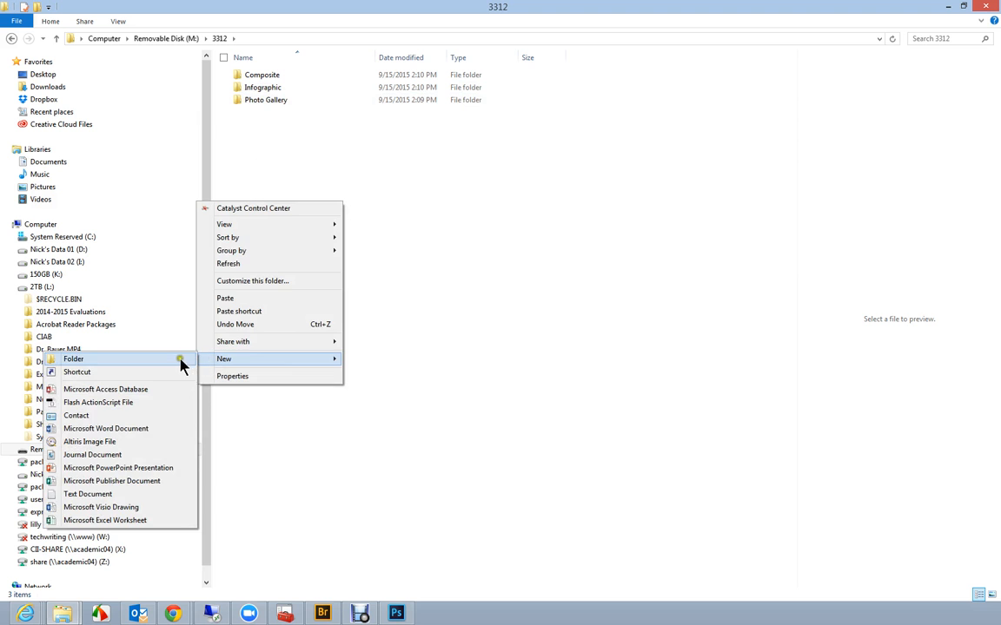
left_click(374, 171)
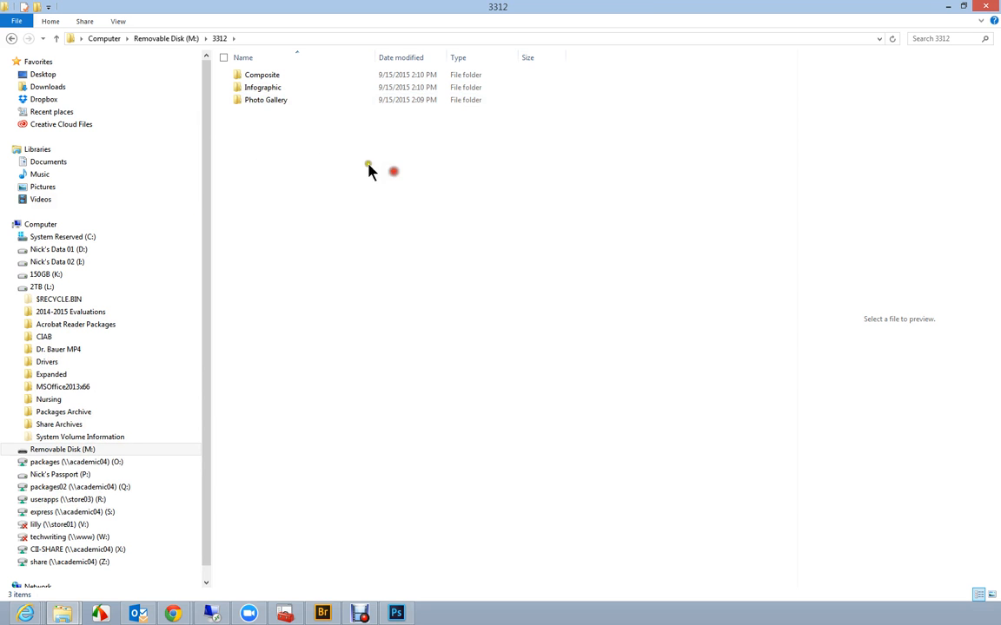
Step: Look through the "raw files" and "edits (photshop file)" subfolders of the Photo Gallery folder
double_click(271, 102)
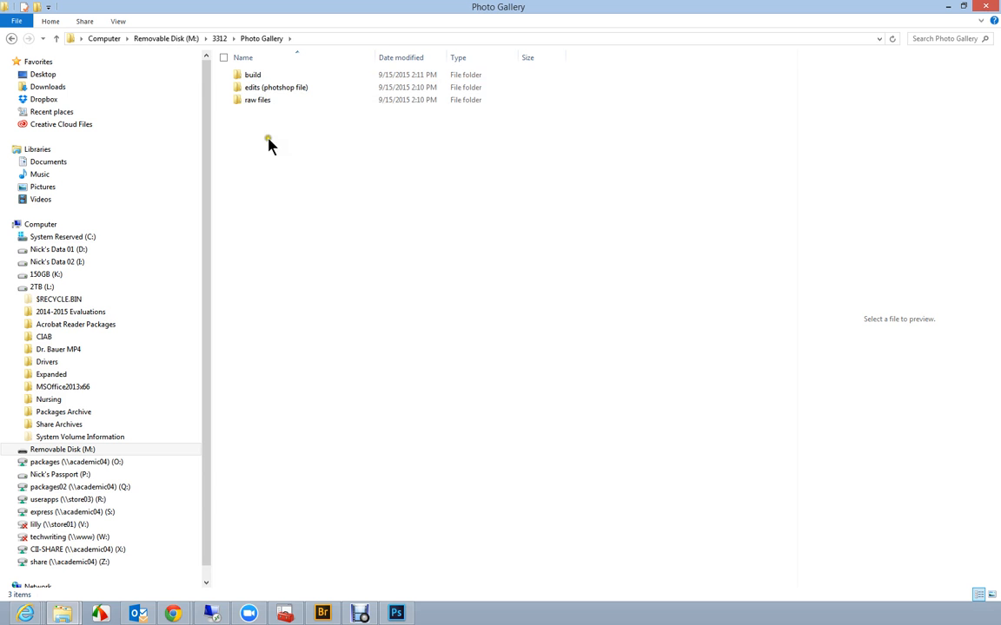
double_click(265, 102)
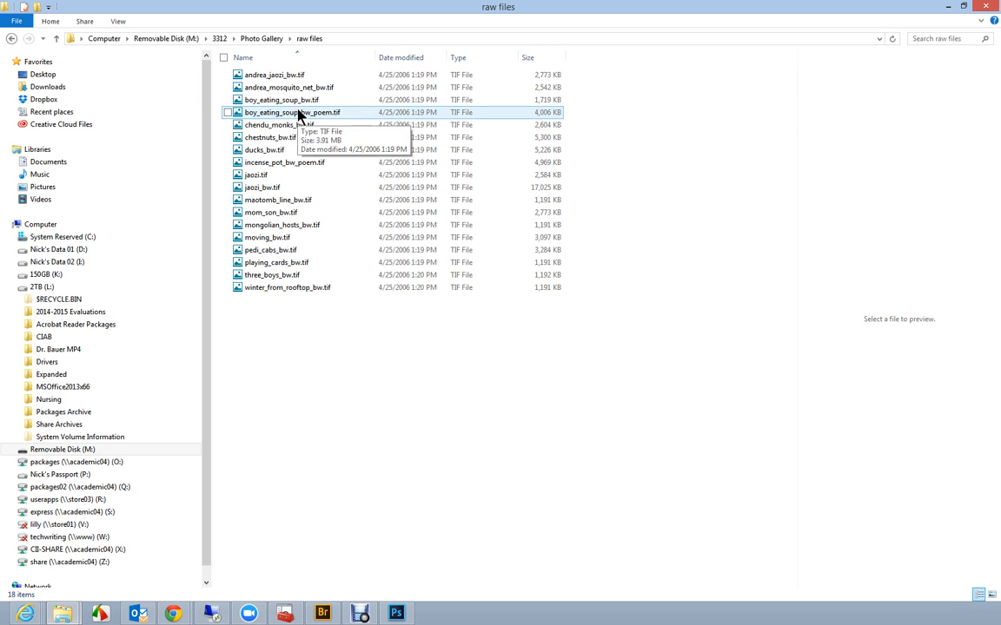
left_click(12, 39)
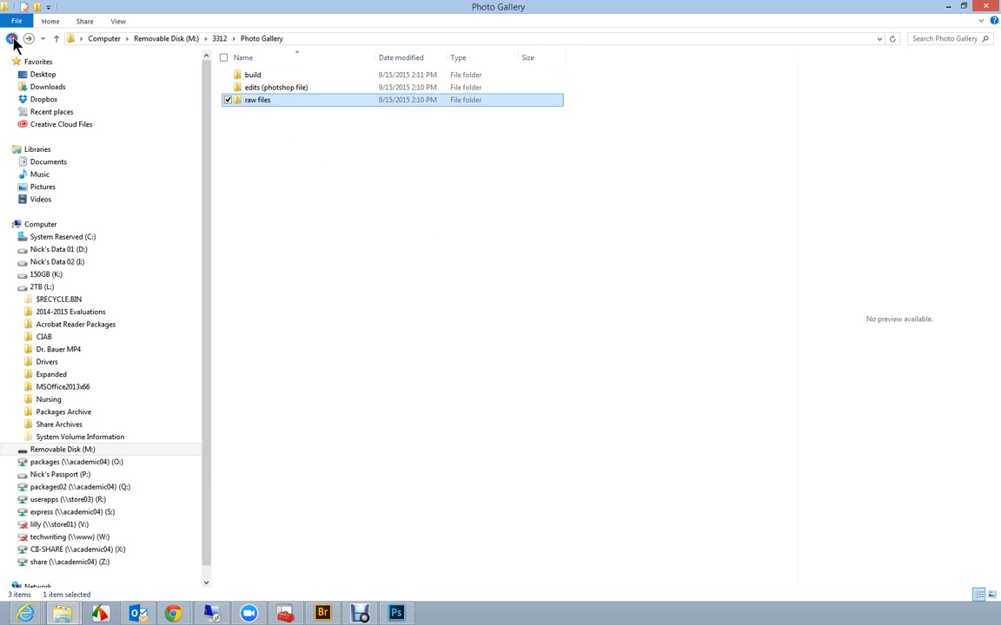
double_click(265, 88)
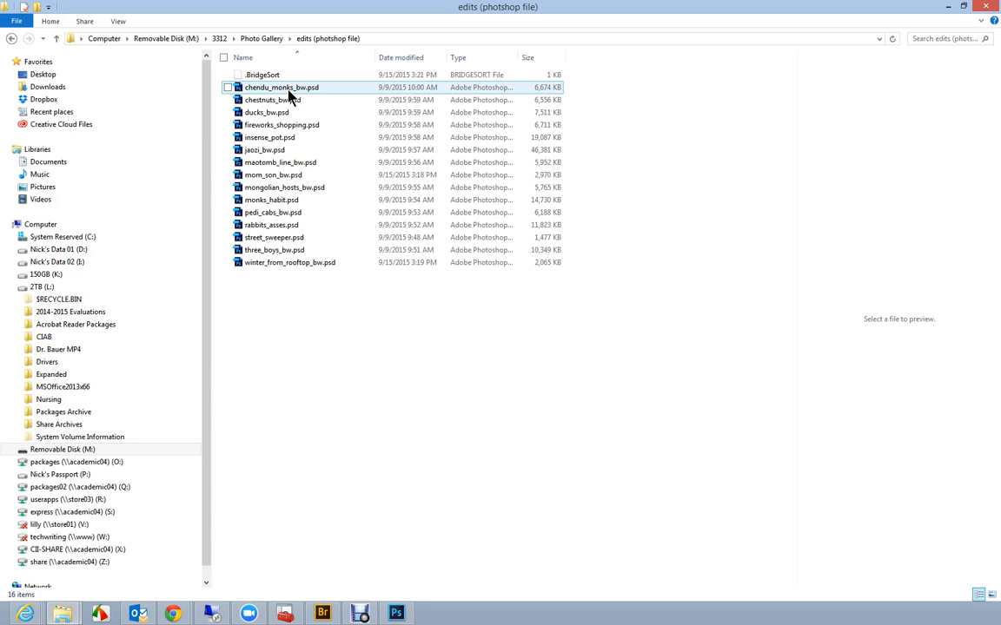
Step: Permanently delete the "Steet Scenes, China (1985-87)" folder from the build folder inside Photo Gallery
left_click(220, 38)
double_click(272, 101)
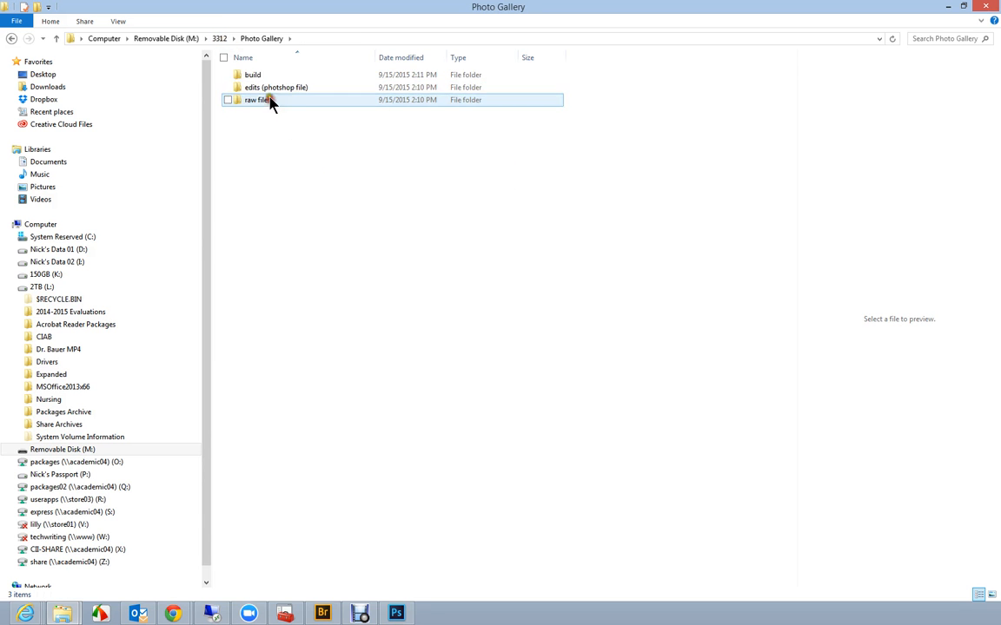
double_click(261, 75)
right_click(270, 76)
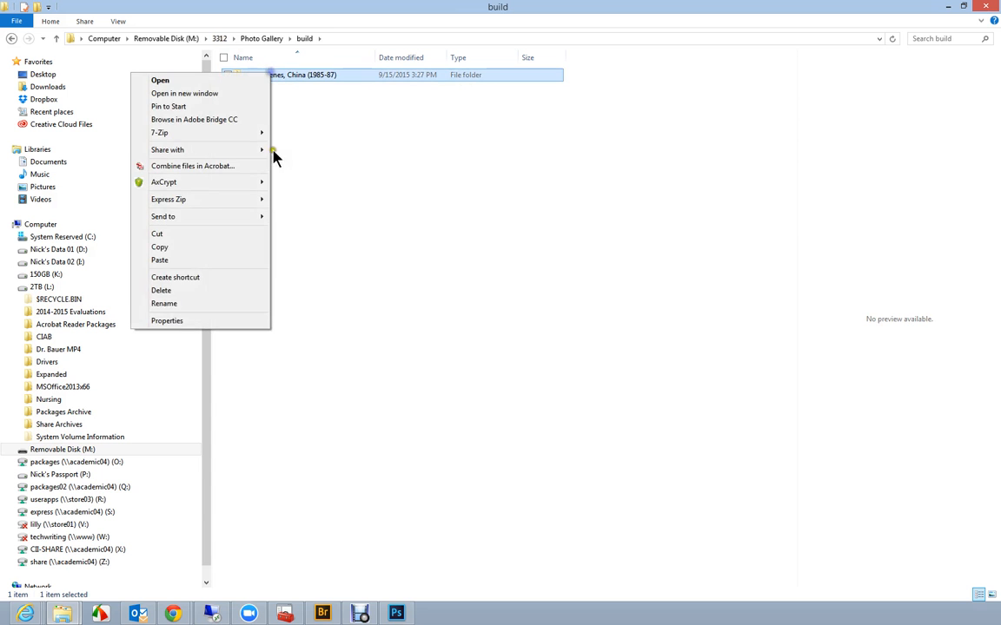
left_click(177, 293)
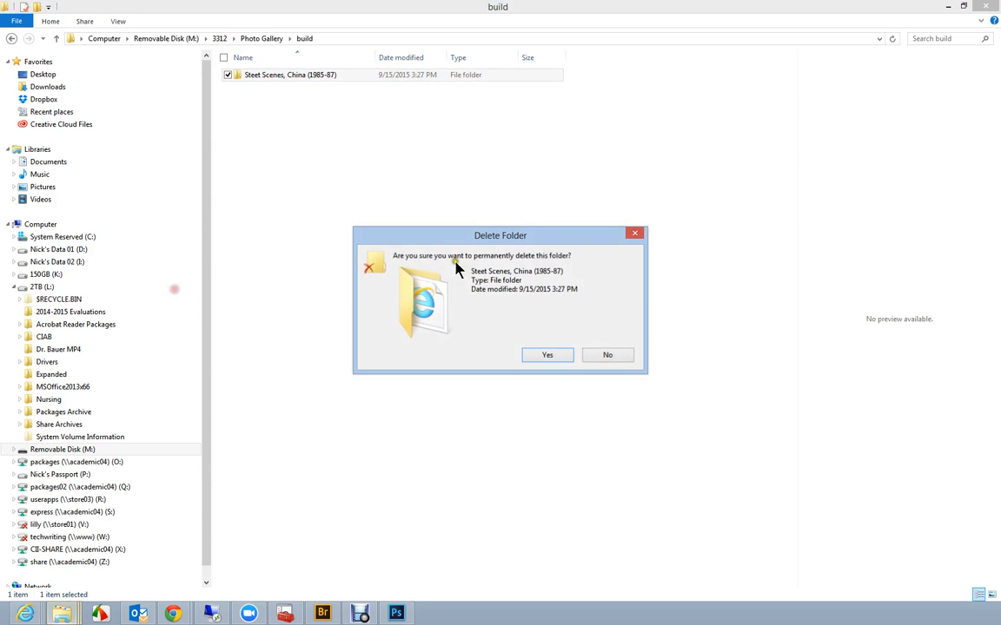
left_click(545, 354)
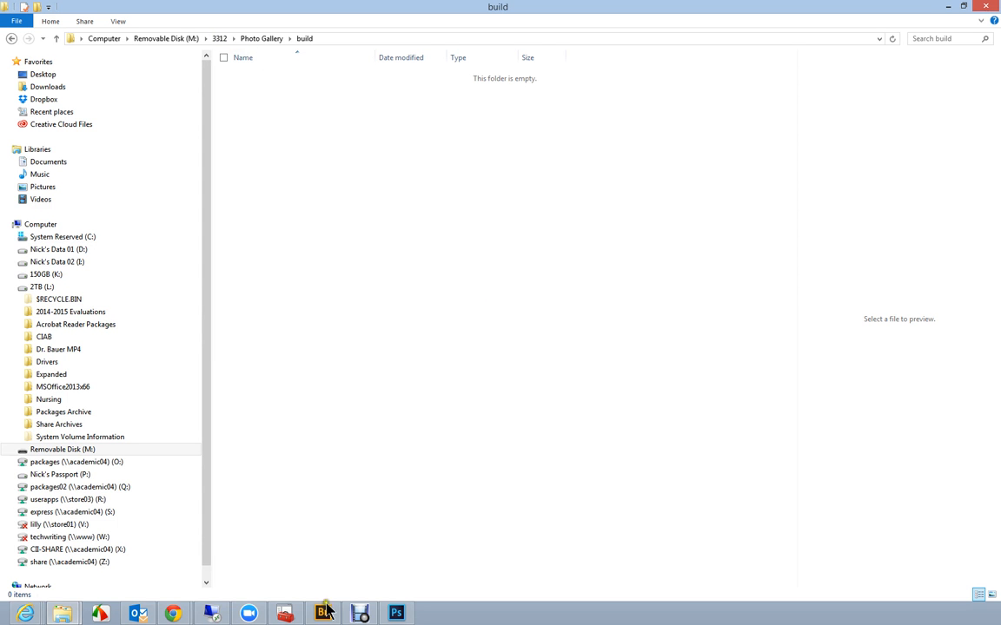
Step: Switch to Adobe Bridge, display the Essentials workspace and deselect all the photos
mouse_move(322, 613)
left_click(339, 565)
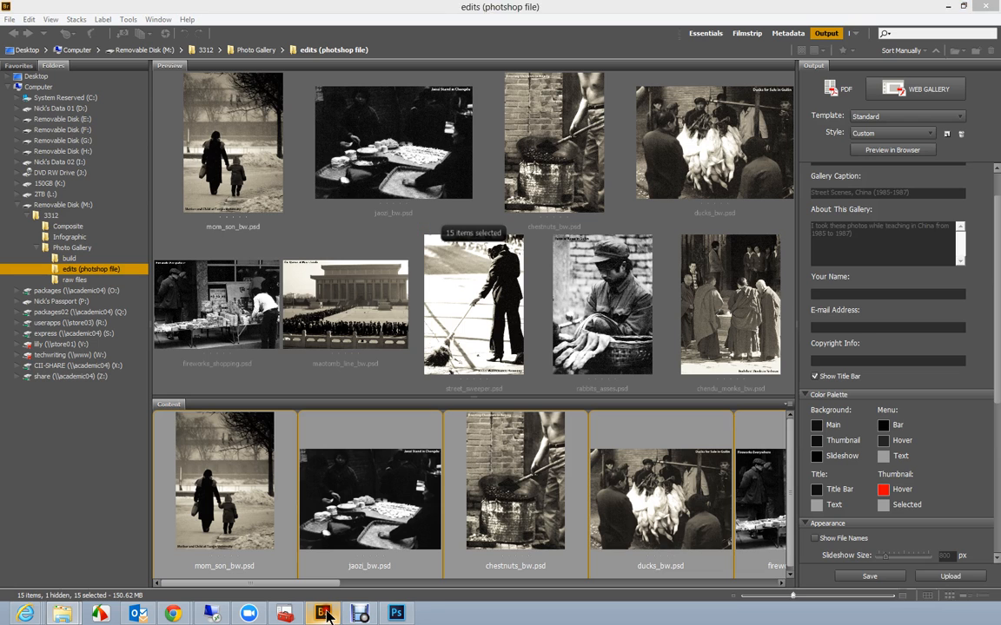
left_click(706, 34)
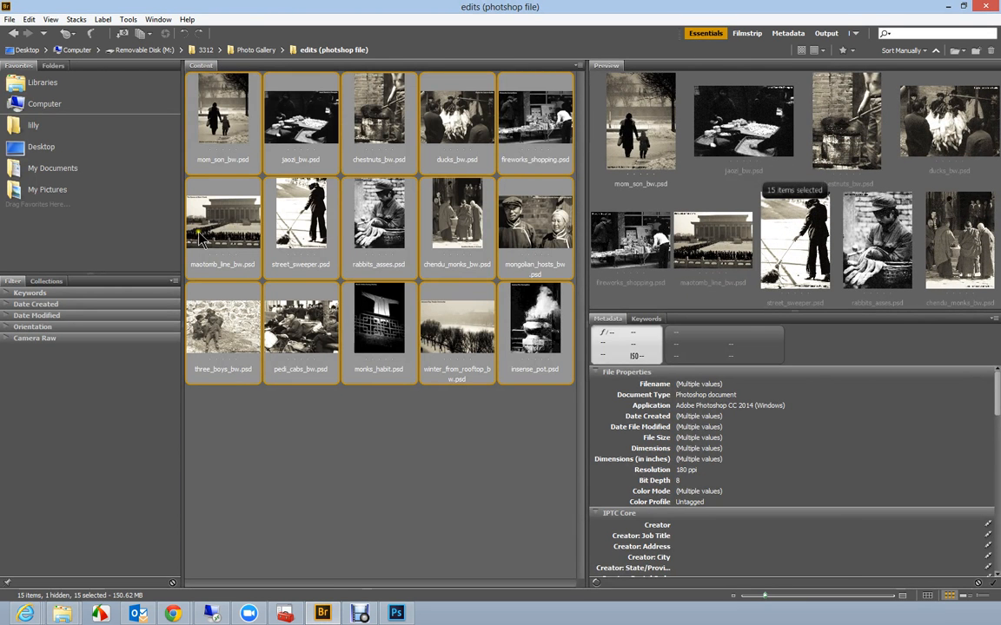
left_click(340, 500)
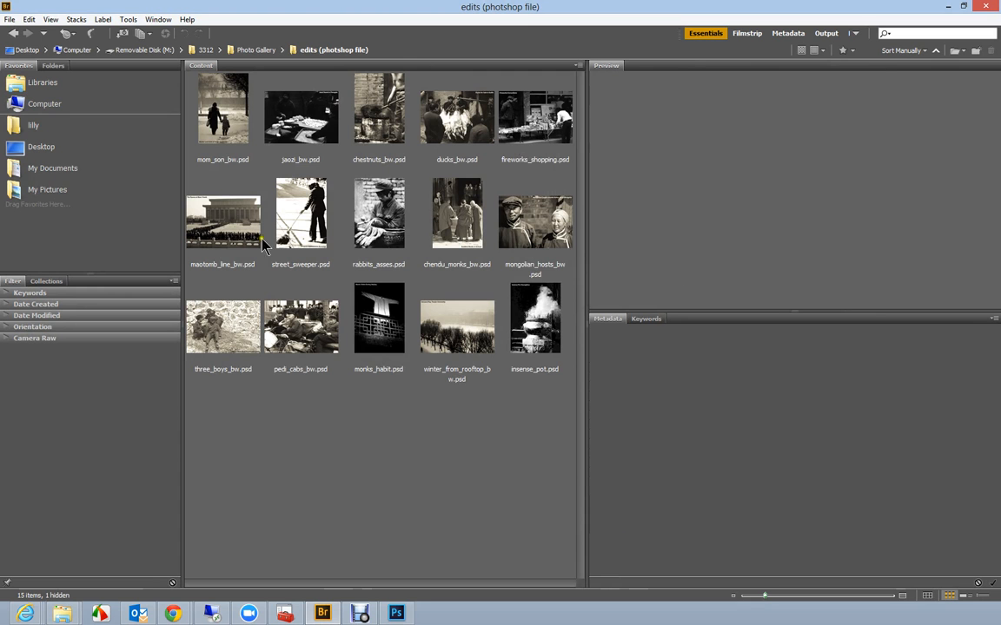
Step: Open mom_son_bw.psd from Bridge in Photoshop
left_click(224, 118)
double_click(224, 118)
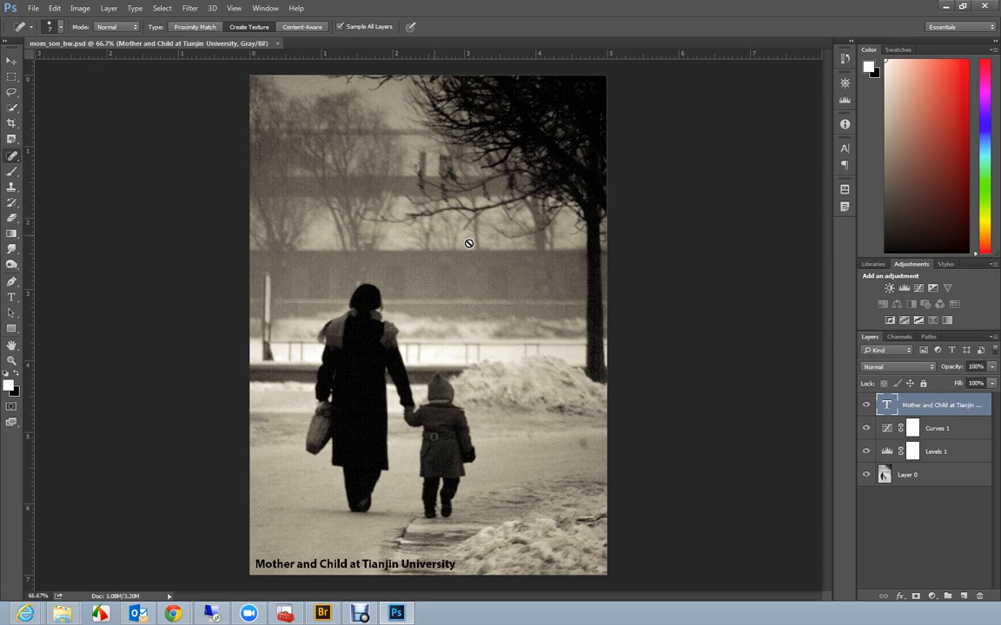
Step: Review the Crop tool settings and the Levels 1, Curves 1 and caption text layers, ending with the Move tool active
left_click(12, 124)
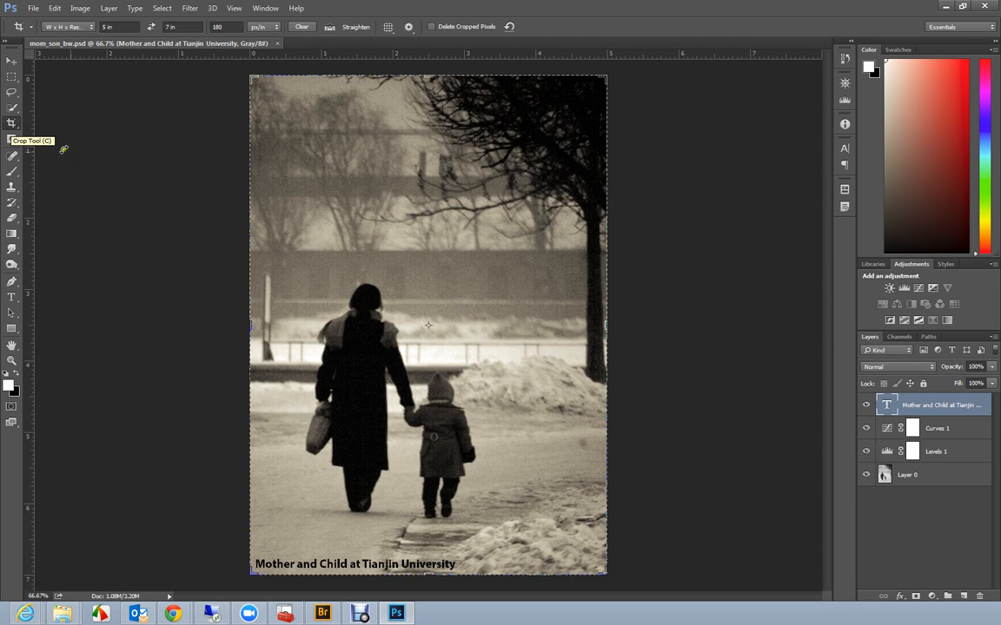
left_click(944, 457)
left_click(945, 430)
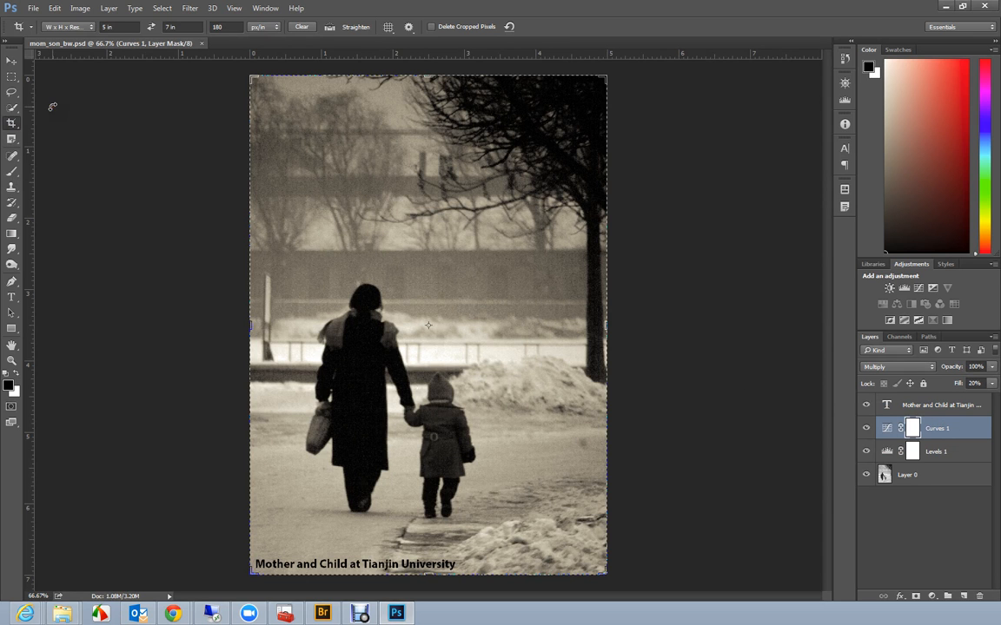
left_click(11, 61)
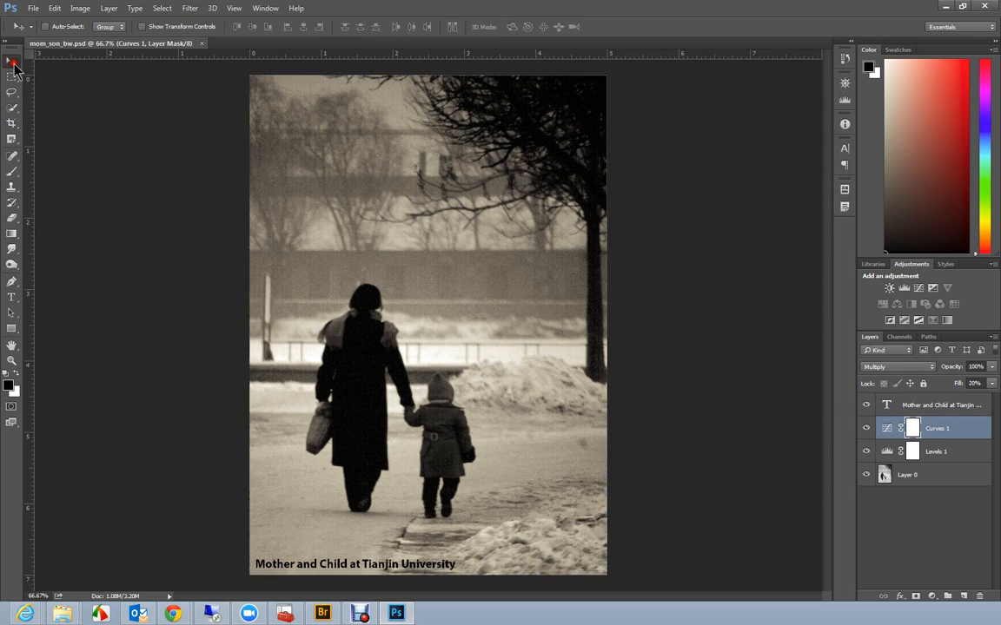
left_click(955, 406)
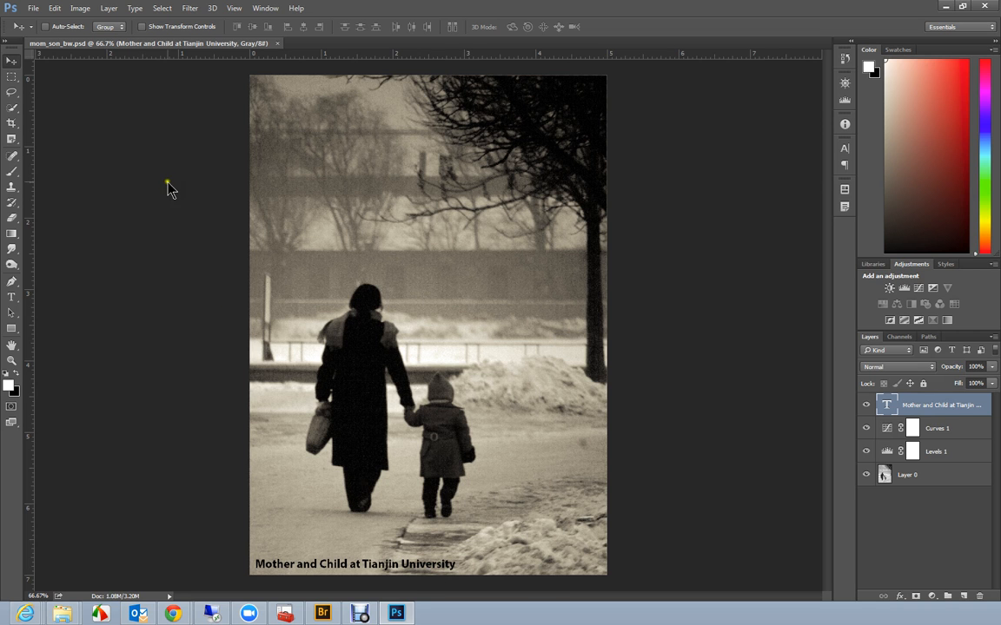
Step: Examine the IPTC title and contact fields in the photo's File Info, and accept the dialog
left_click(52, 7)
mouse_move(33, 8)
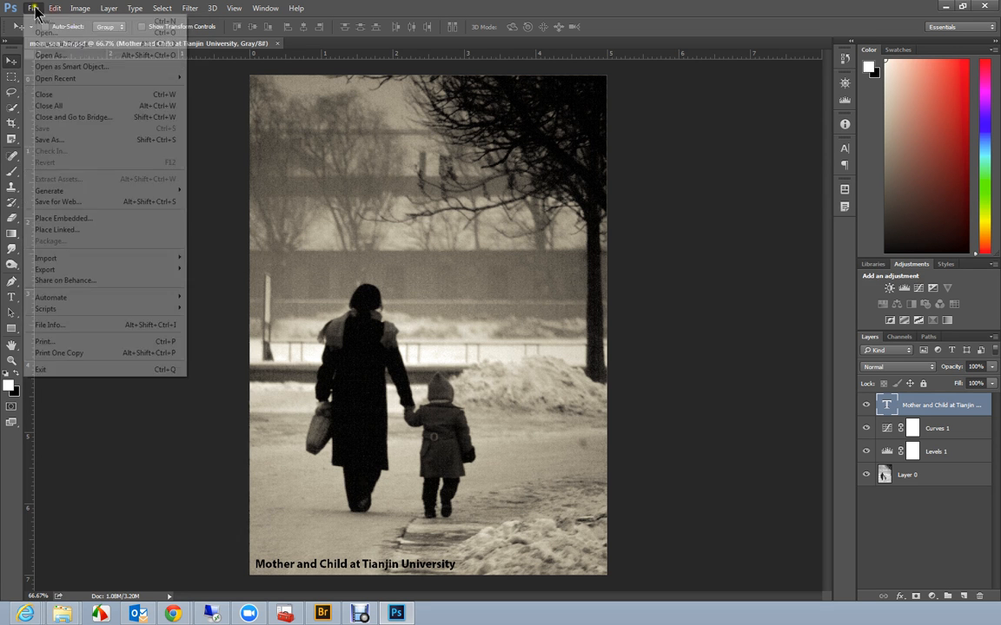
left_click(54, 326)
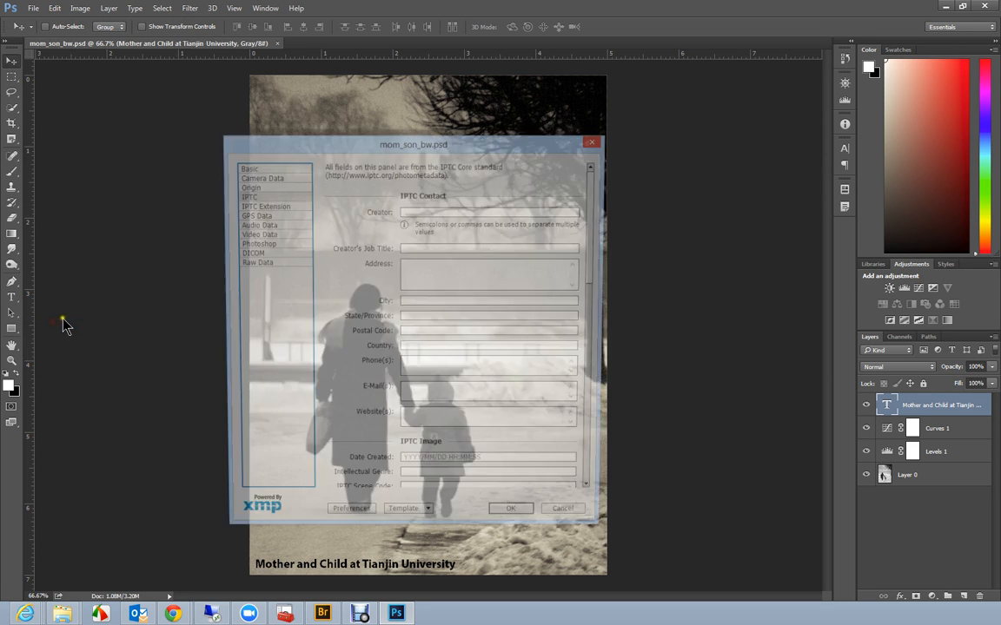
left_click_drag(598, 278, 582, 440)
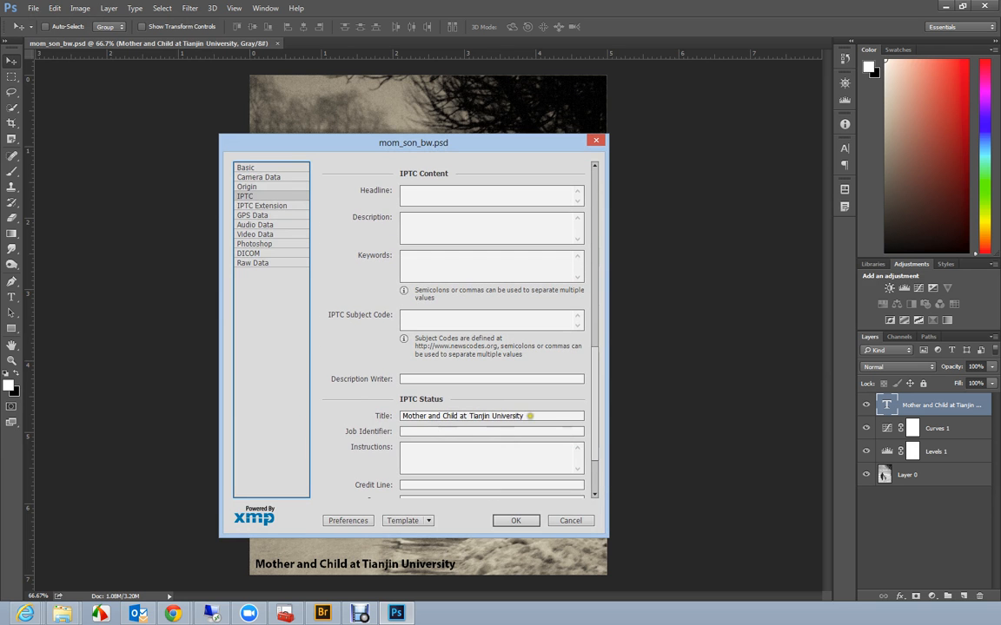
left_click(383, 419)
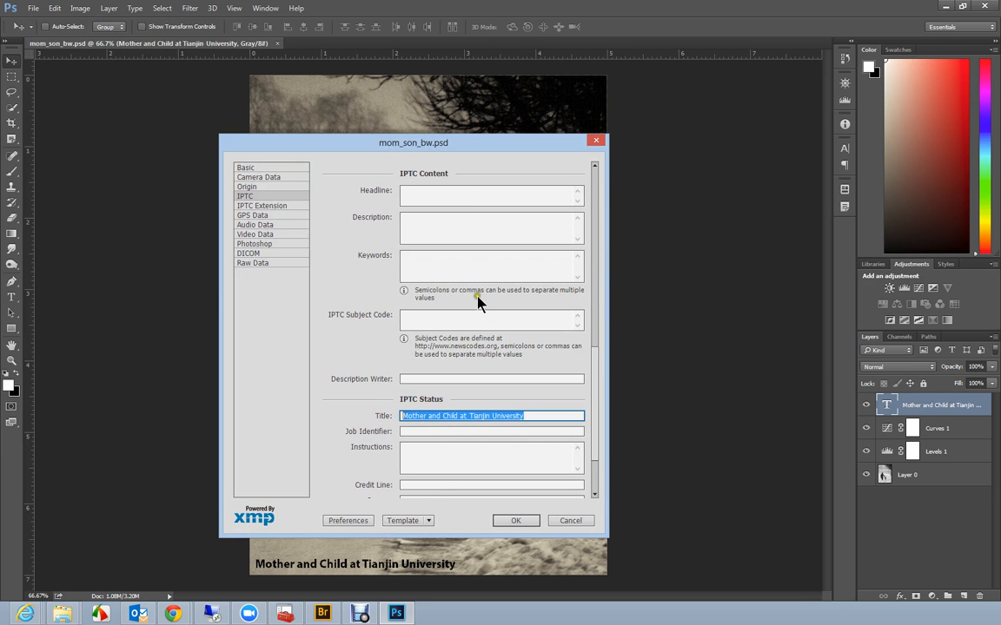
left_click_drag(469, 142, 582, 92)
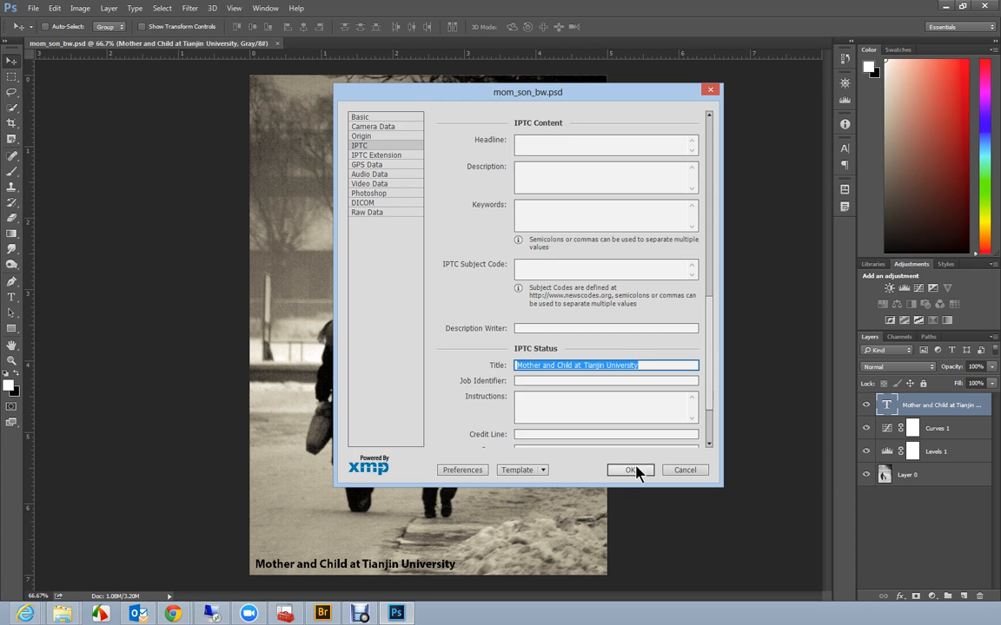
left_click(702, 359)
left_click_drag(709, 368, 713, 154)
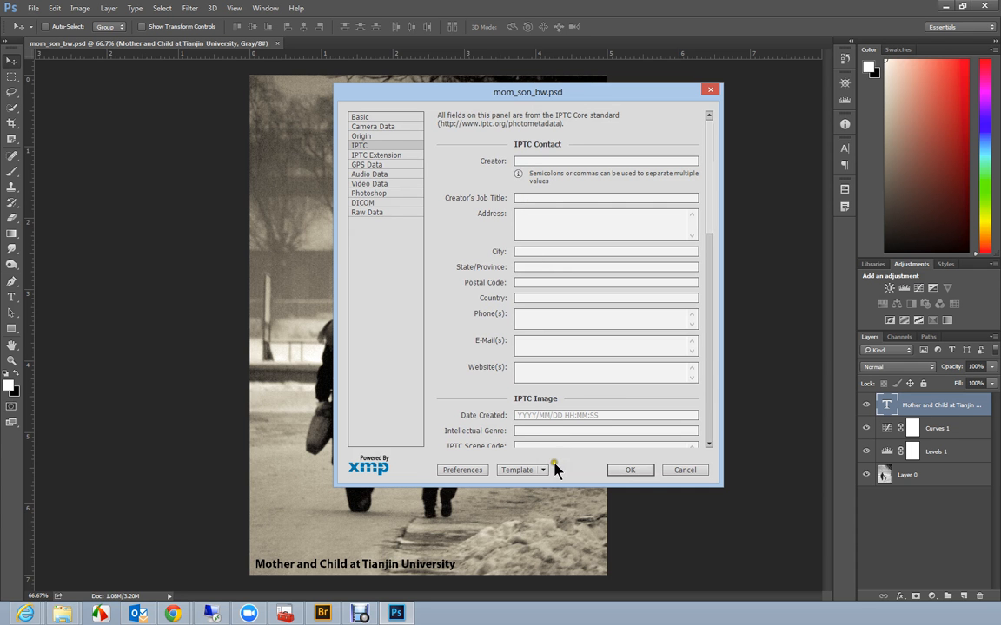
left_click(630, 471)
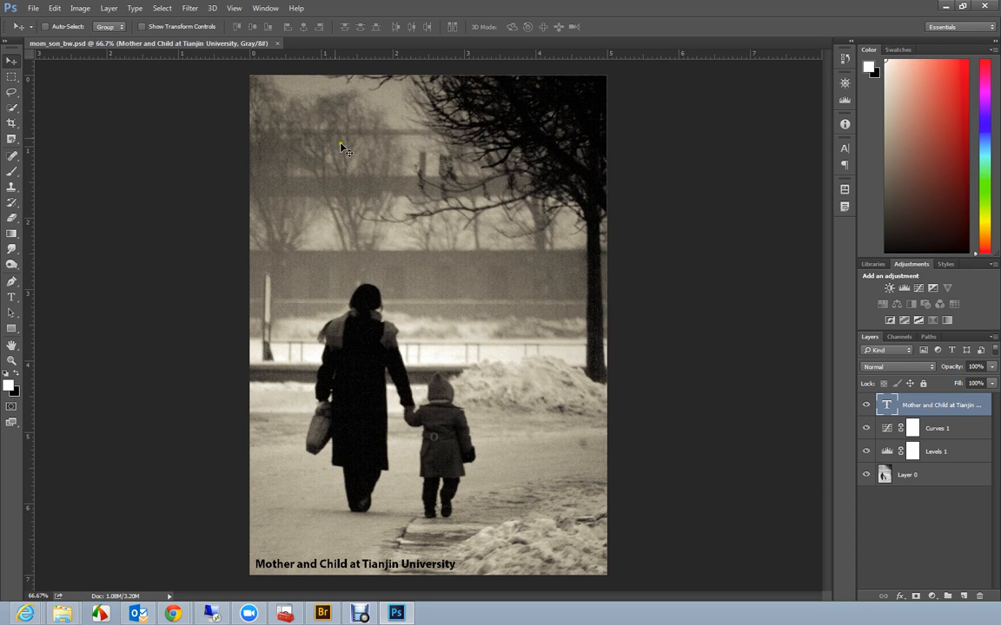
Step: Save the photo as mom_son_bw.psd in the Photo Gallery's edits (photshop file) folder, replacing the existing file
left_click(33, 8)
left_click(50, 141)
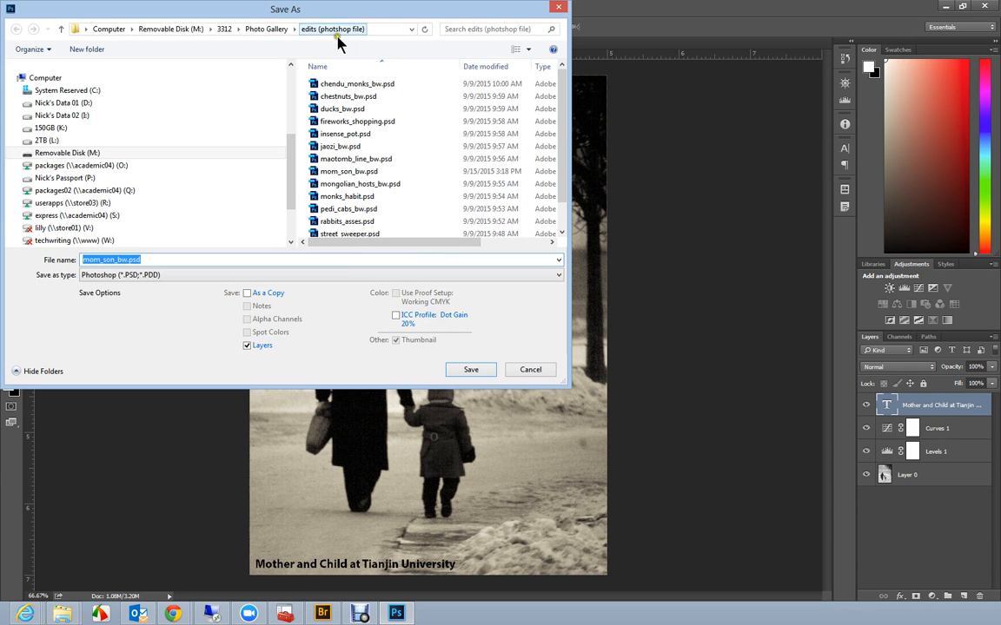
left_click(271, 30)
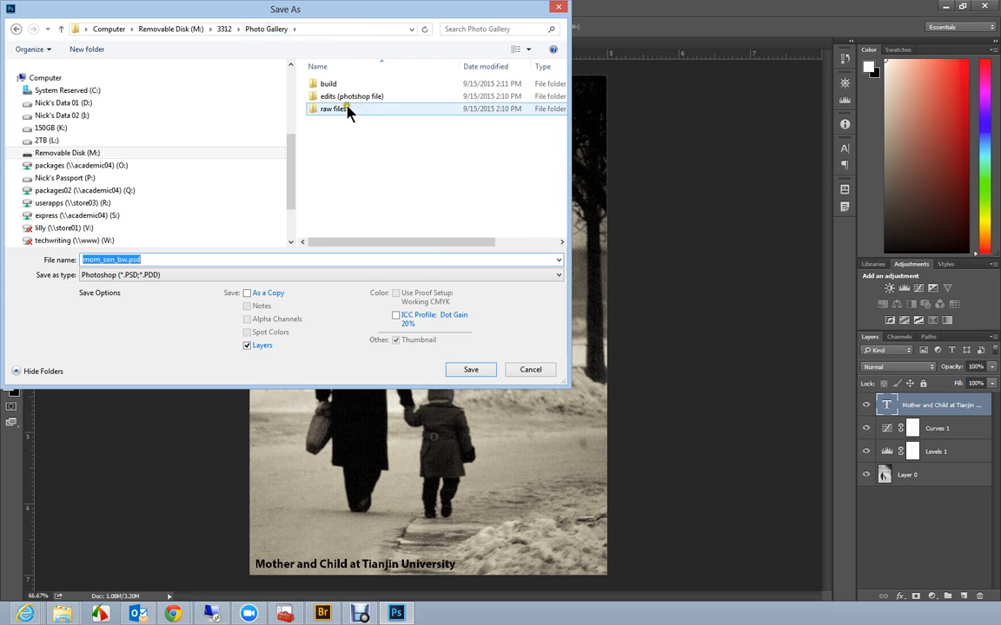
double_click(349, 97)
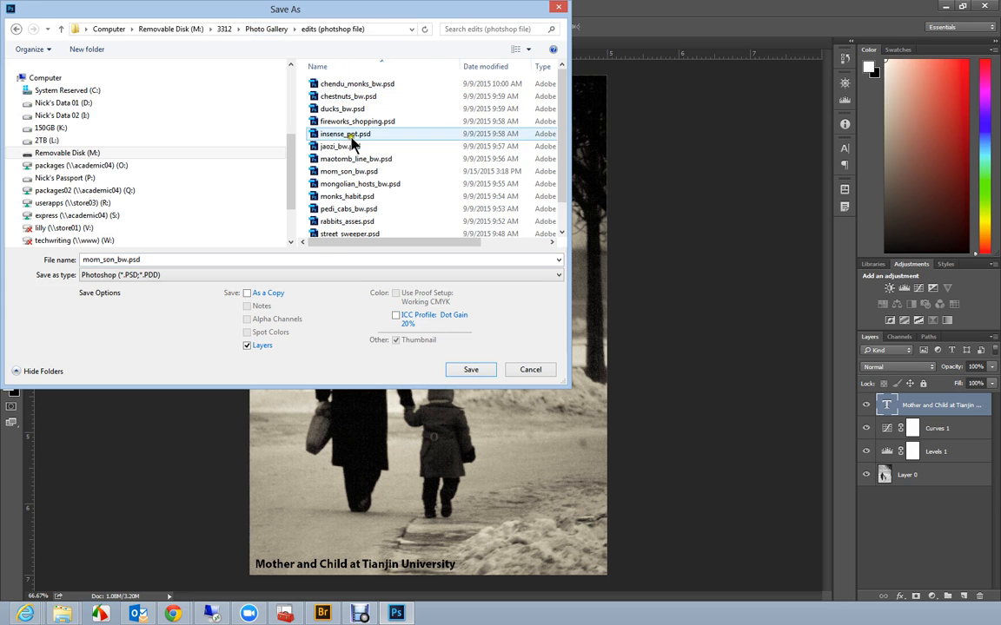
left_click(472, 370)
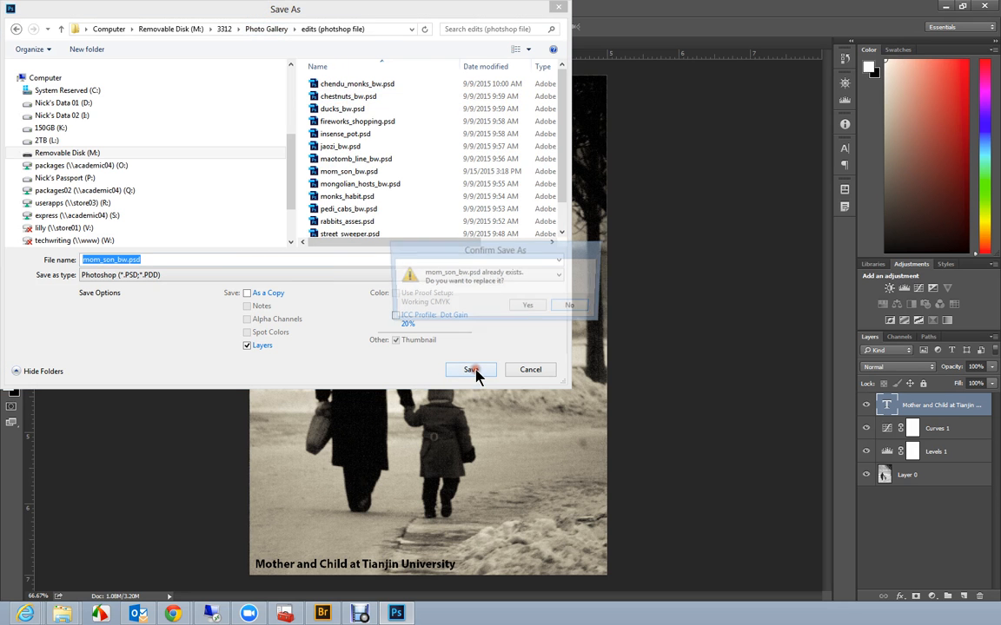
left_click(529, 308)
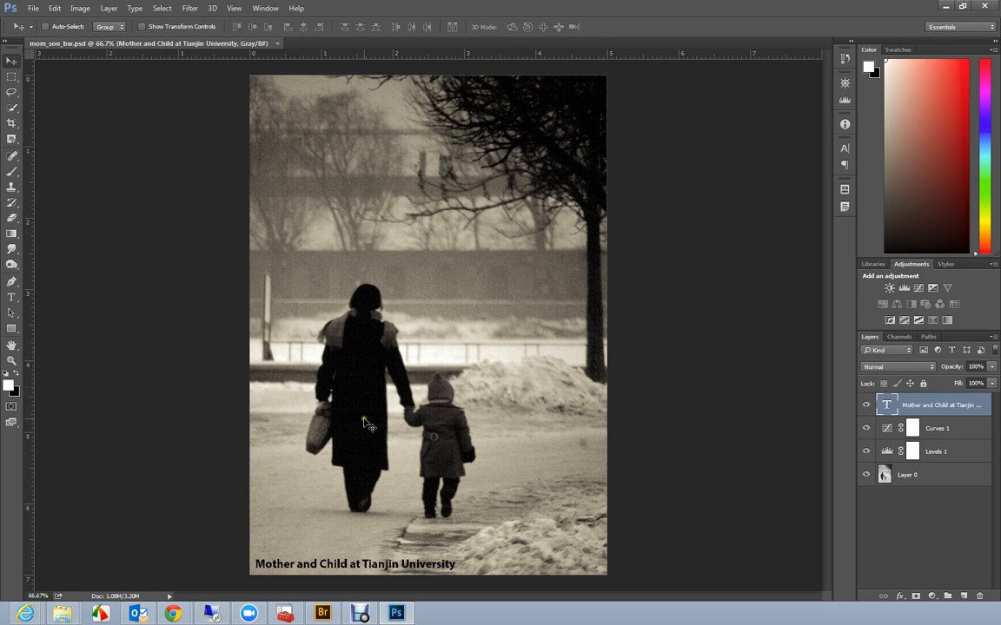
Step: Switch to Adobe Bridge and reorder the photos: jaozi_bw.psd after chestnuts_bw.psd, fireworks_shopping.psd before ducks_bw.psd, and rabbits_asses.psd after chendu_monks_bw.psd
left_click(324, 614)
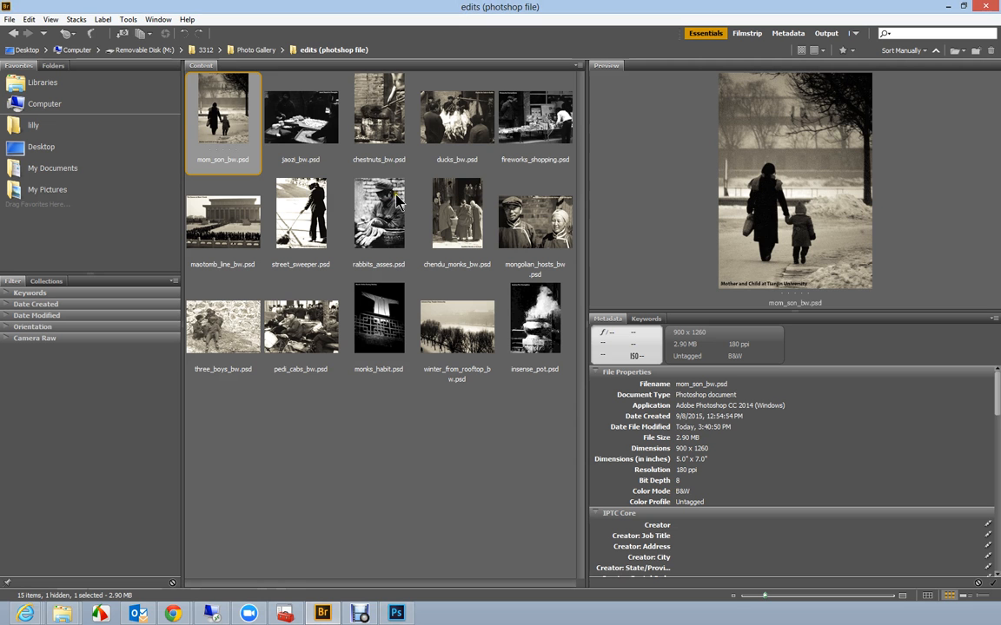
left_click_drag(328, 130, 376, 111)
left_click_drag(534, 117, 417, 117)
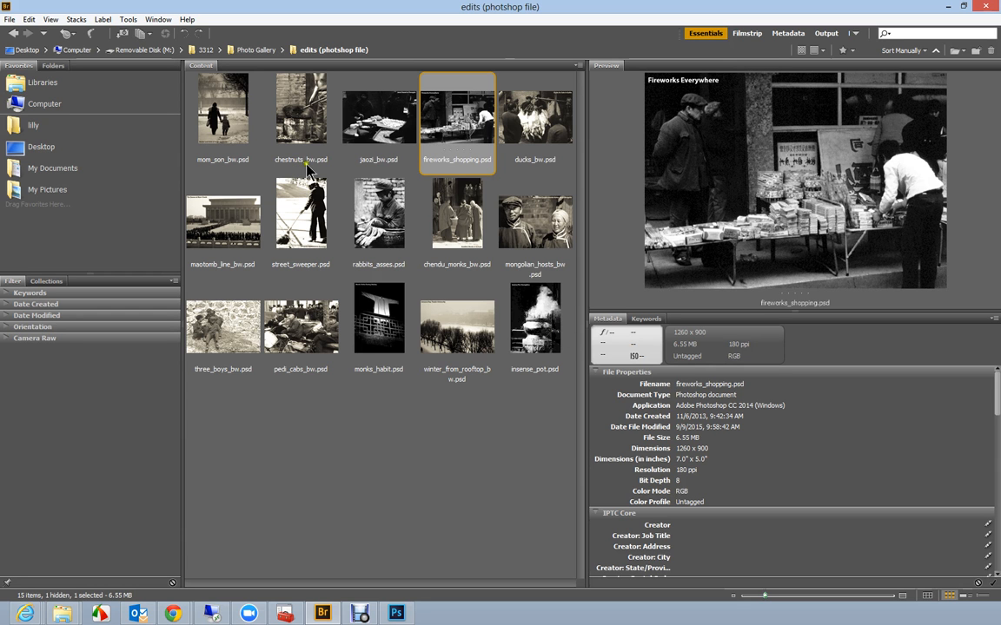
left_click(306, 210)
left_click_drag(373, 208, 438, 211)
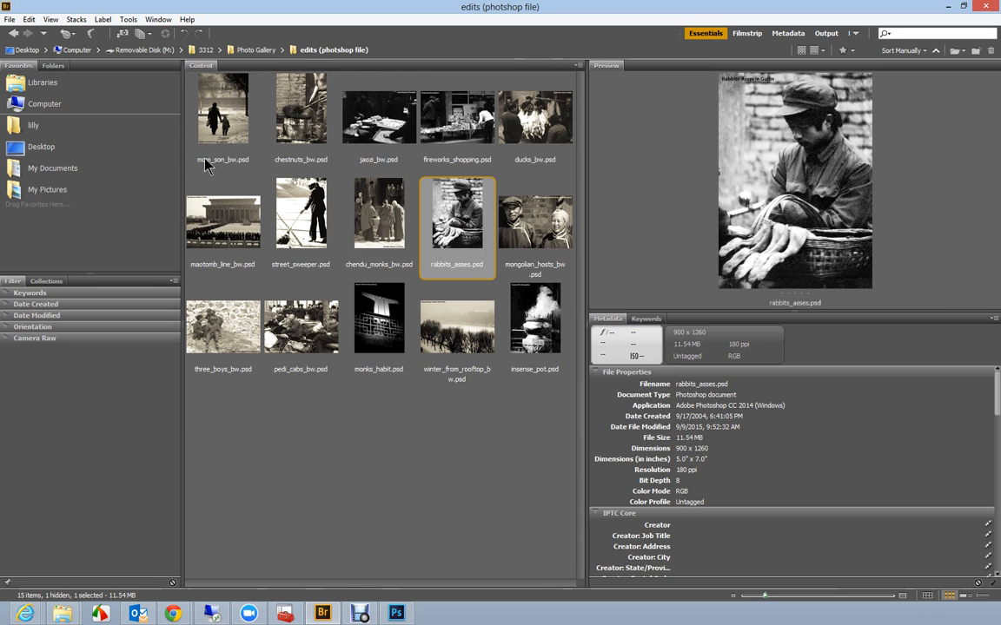
Step: Select all the photos in the edits (photshop file) folder and display the Output workspace
left_click(224, 129)
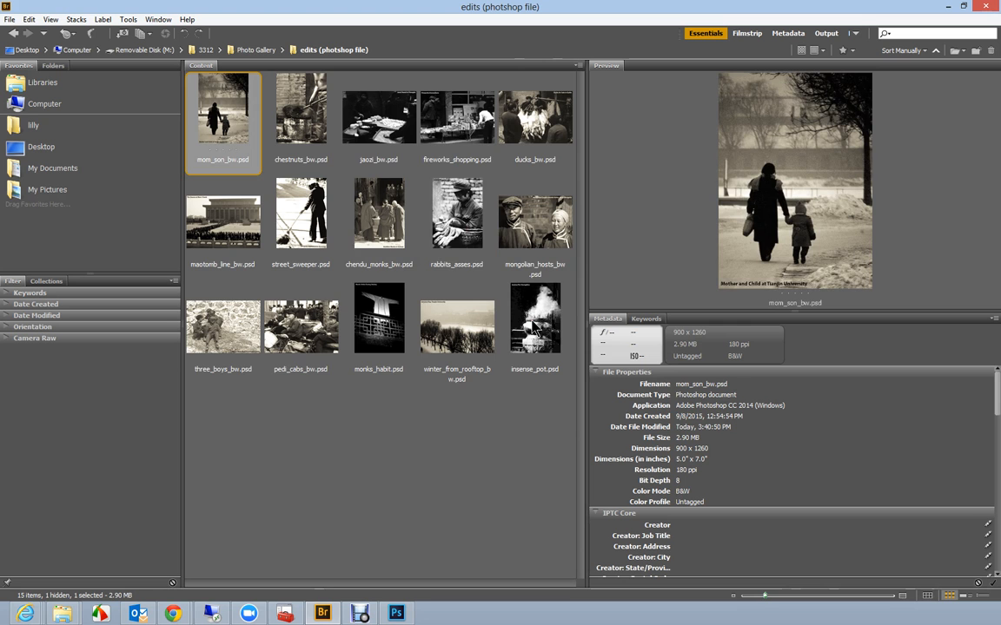
key("ctrl+a")
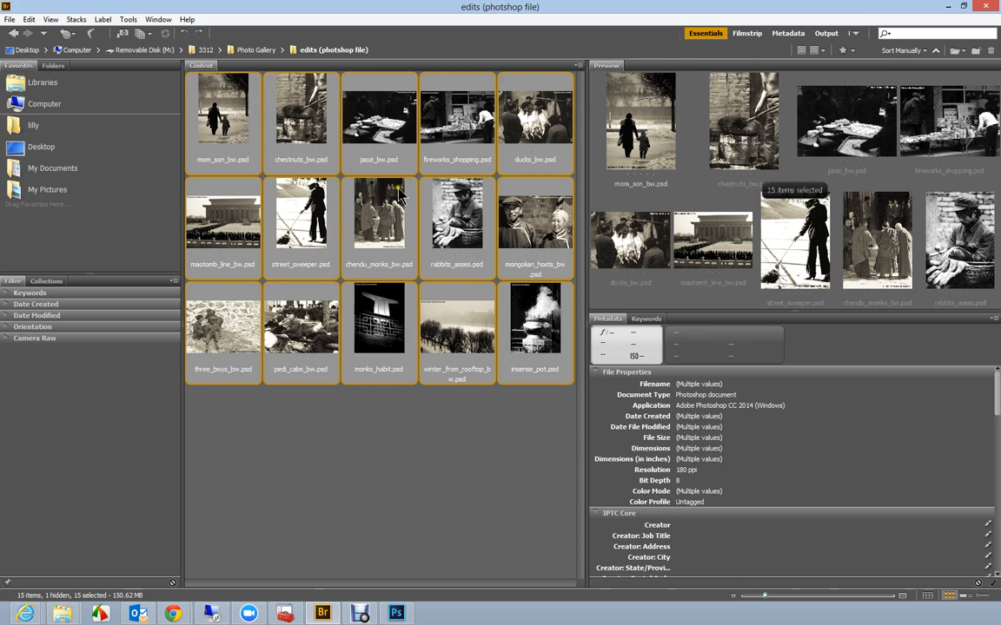
left_click(828, 36)
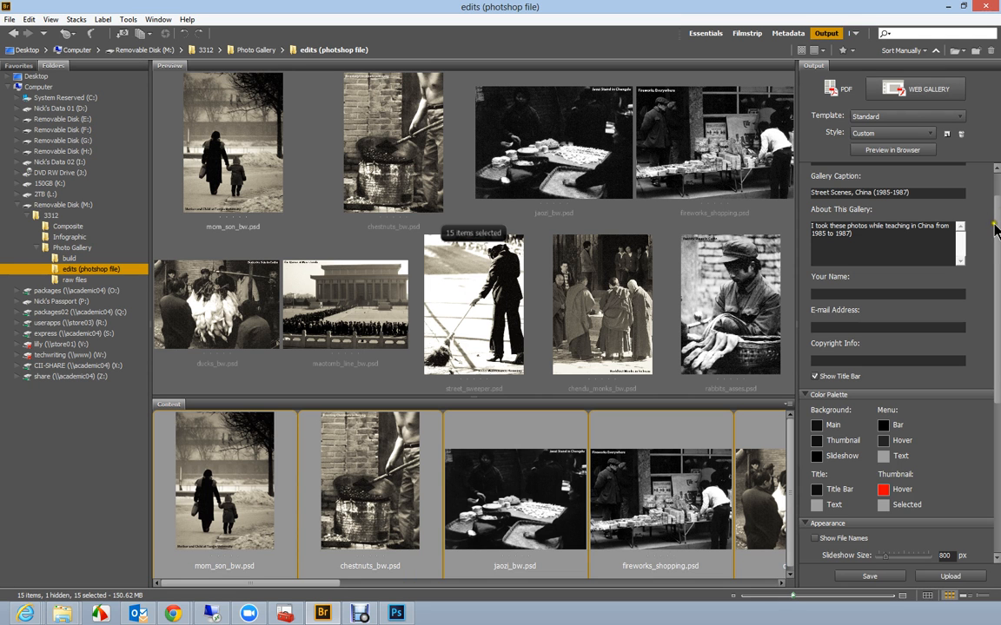
Step: Set the web gallery template to Left Filmstrip
left_click_drag(997, 213, 997, 193)
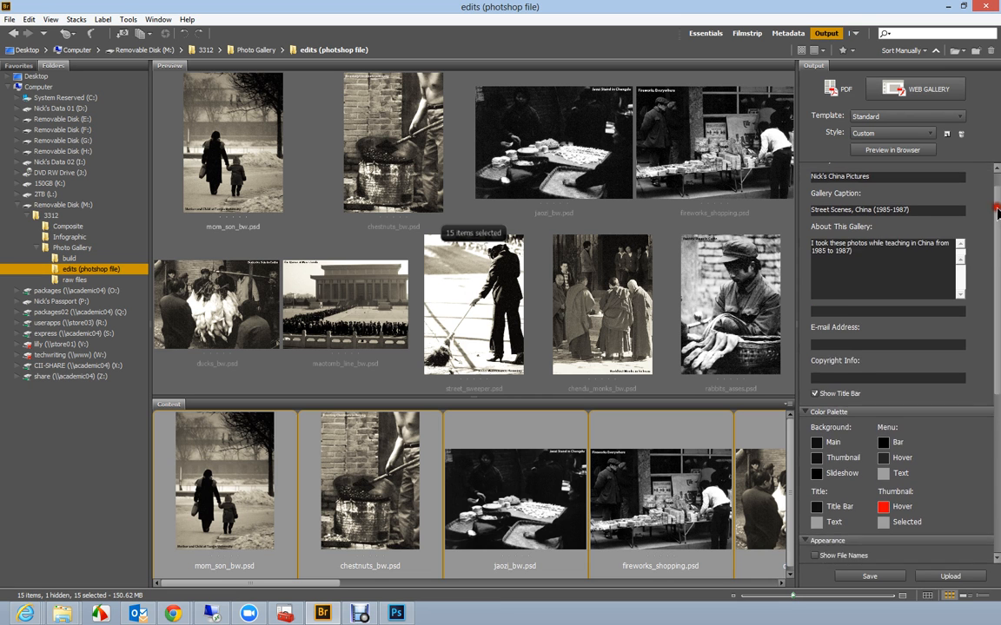
left_click(959, 118)
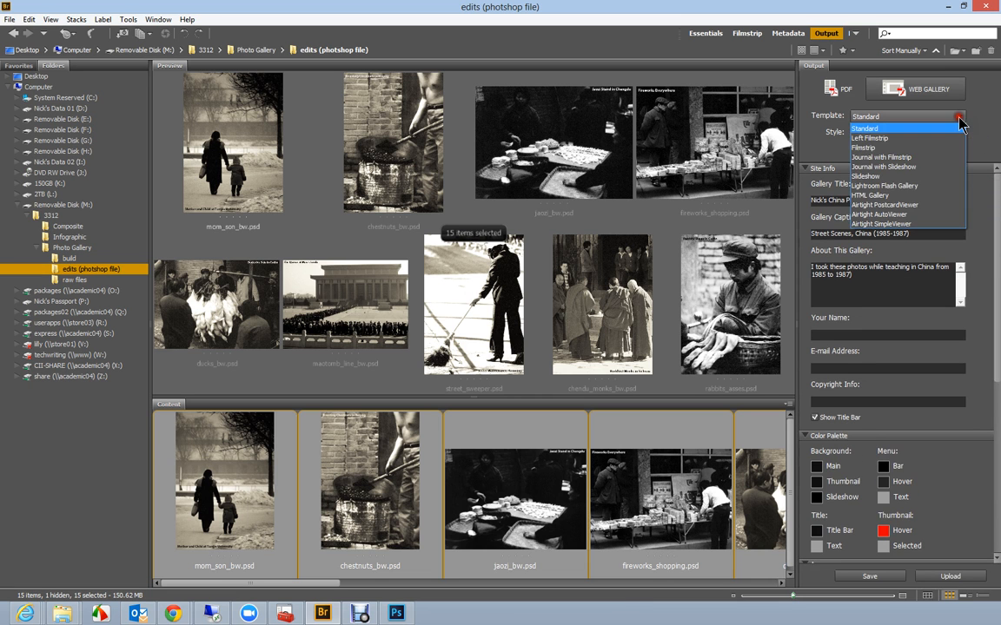
left_click(892, 139)
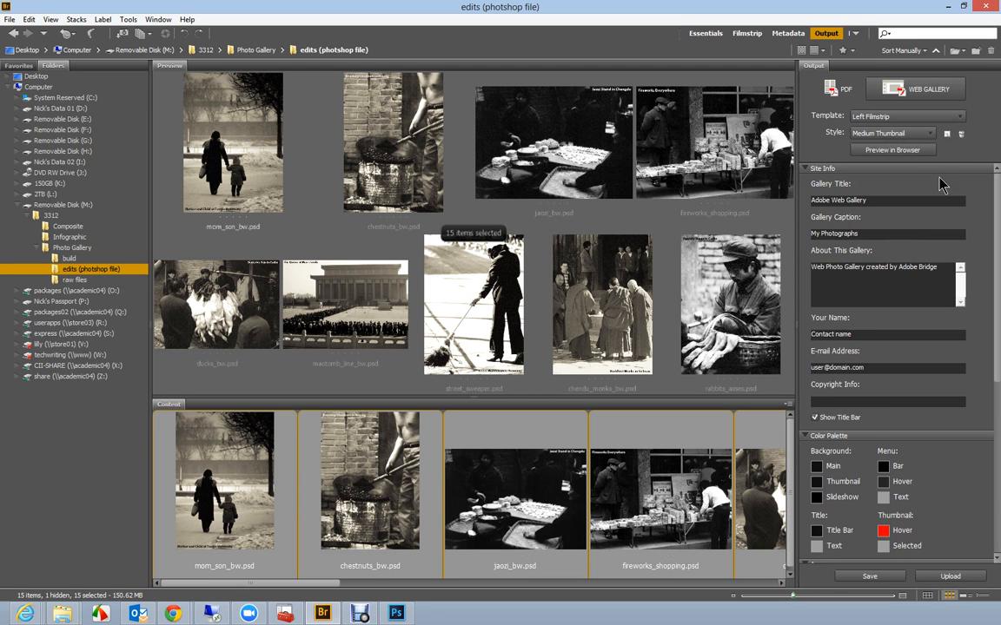
Step: Replace the gallery title with the photographer's first name in possessive form followed by "China Photos (1985-1987)"
left_click(875, 201)
left_click_drag(875, 202, 762, 206)
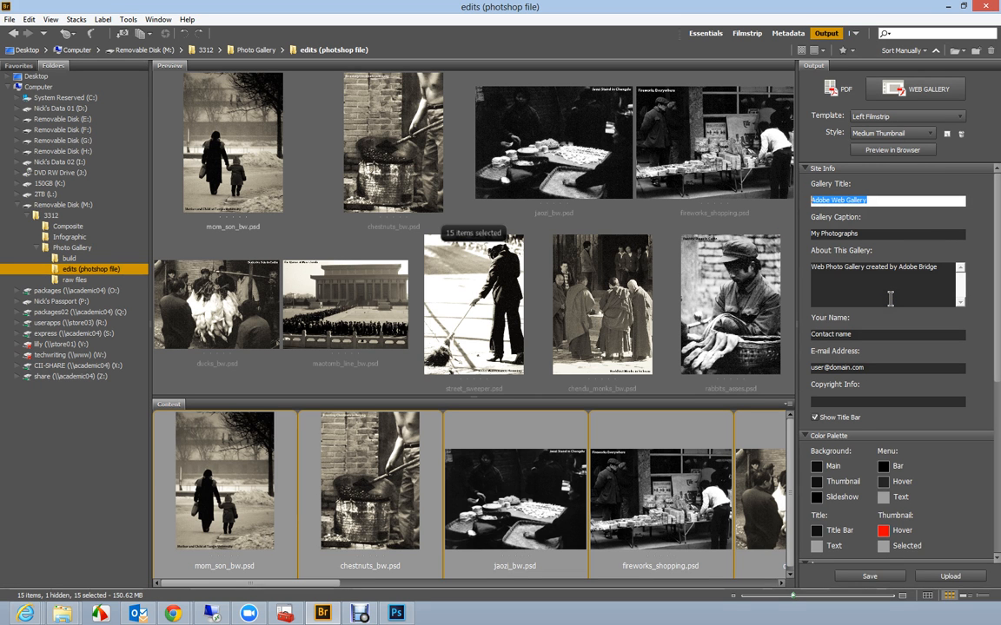
type("Nick")
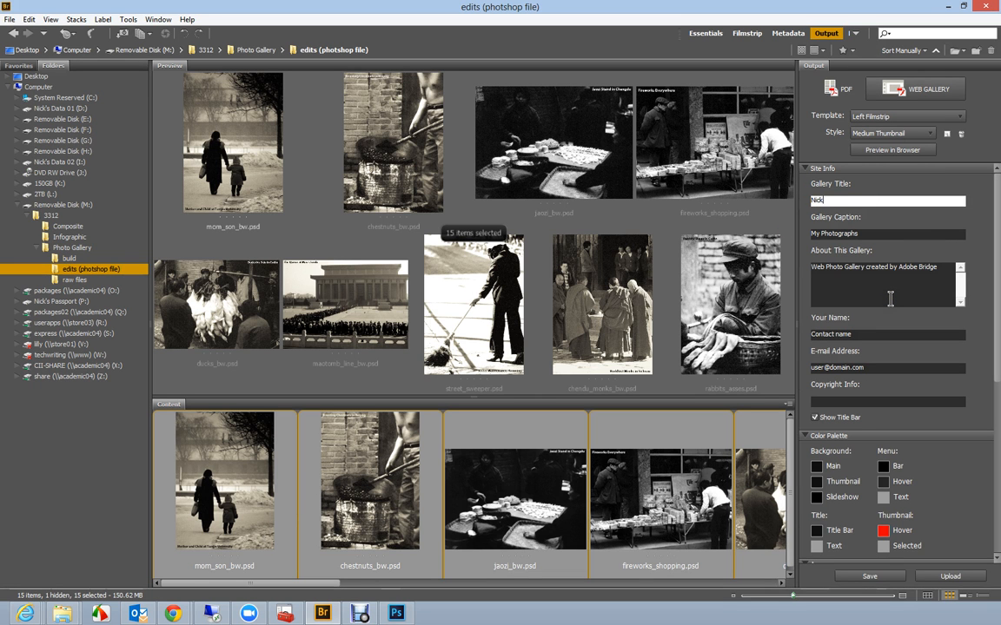
type("'s China Photos (1985-1987)")
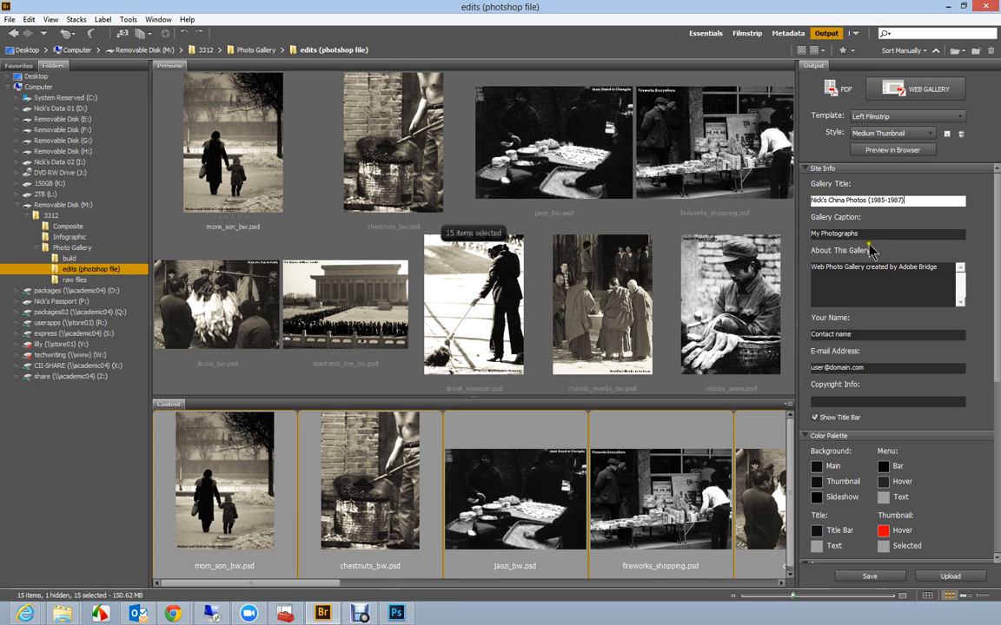
Step: Replace the gallery caption with "Street Scenes, China (1985-1987)"
left_click(814, 235)
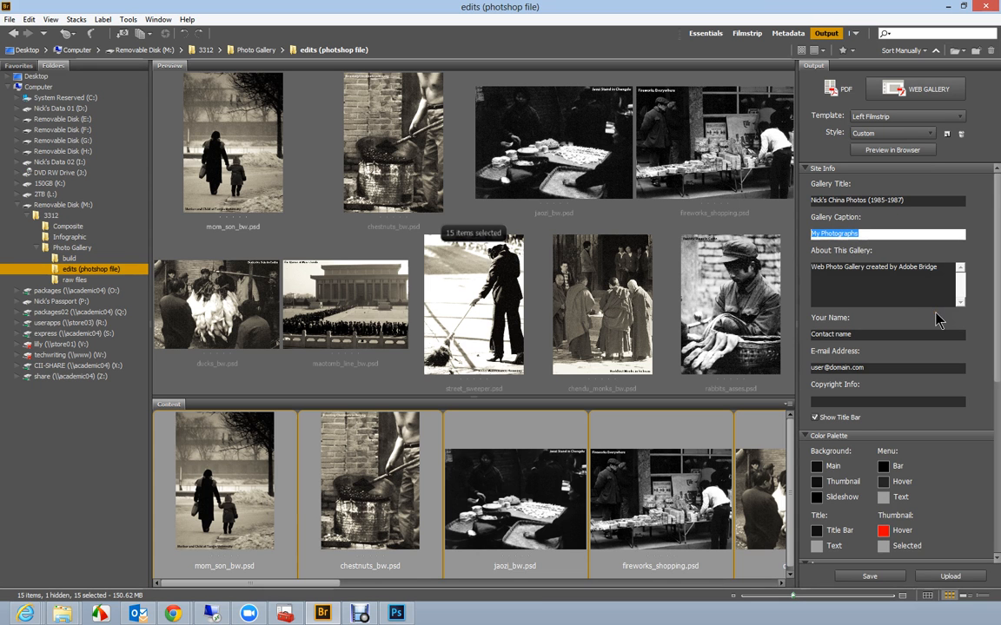
type("Stre")
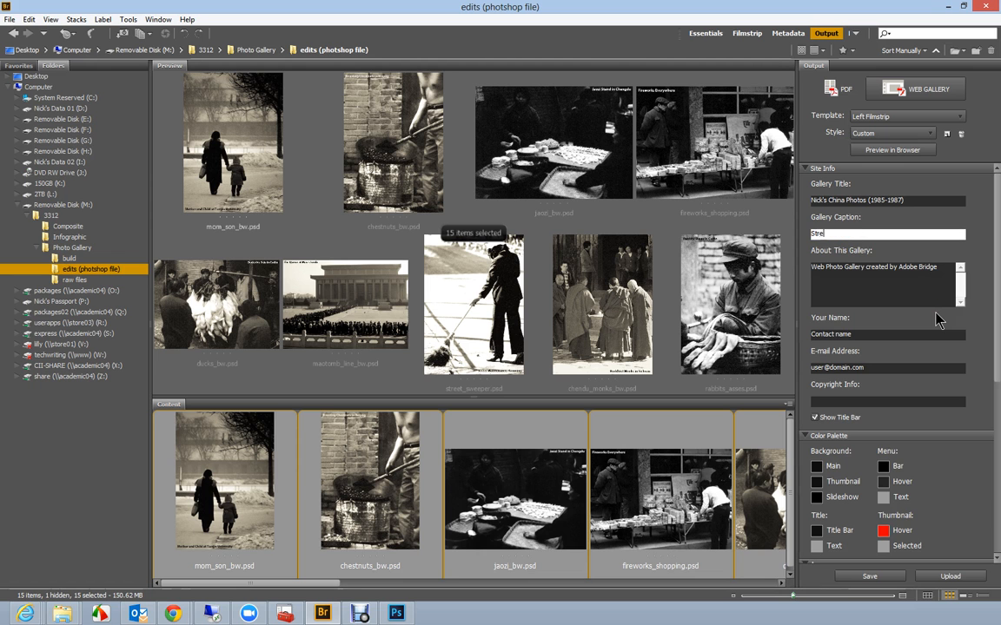
type("et Scenes, China (1985-")
type("9")
key("BackSpace")
key("BackSpace")
Step: Replace the gallery description with "I took these photographs will teaching at Tianjian University, People's Republic of China (1985-1987)"
left_click_drag(812, 267, 971, 262)
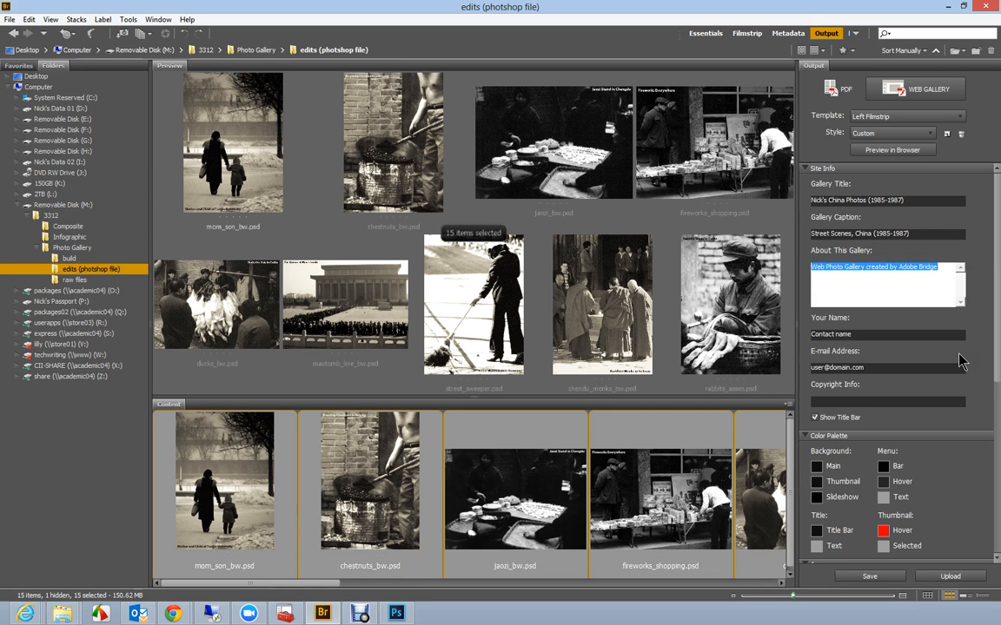
type("The")
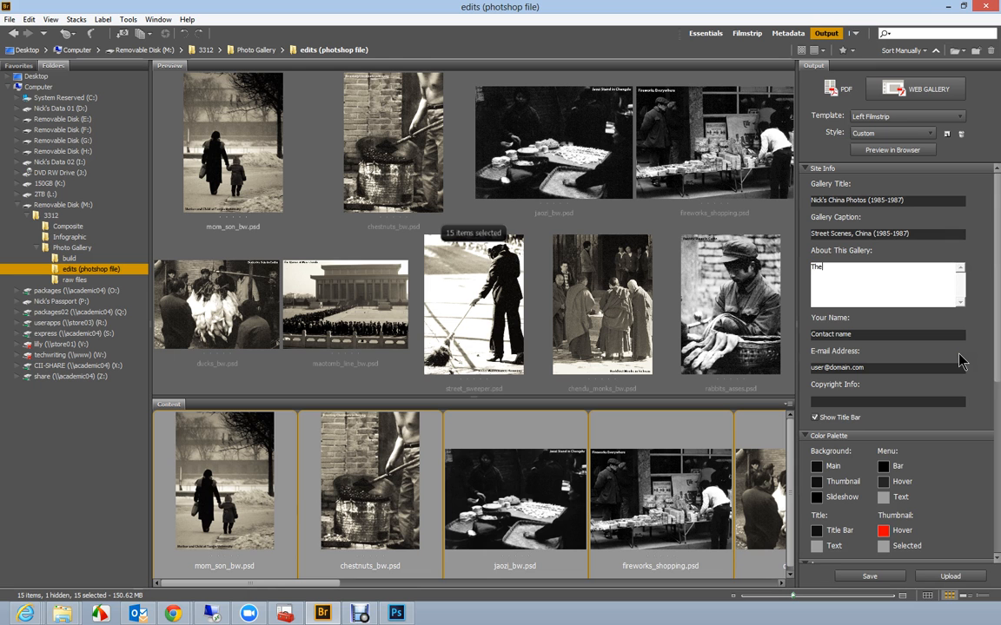
type("I took these photographs while teaching in")
key("BackSpace")
key("BackSpace")
key("BackSpace")
type("at Tian")
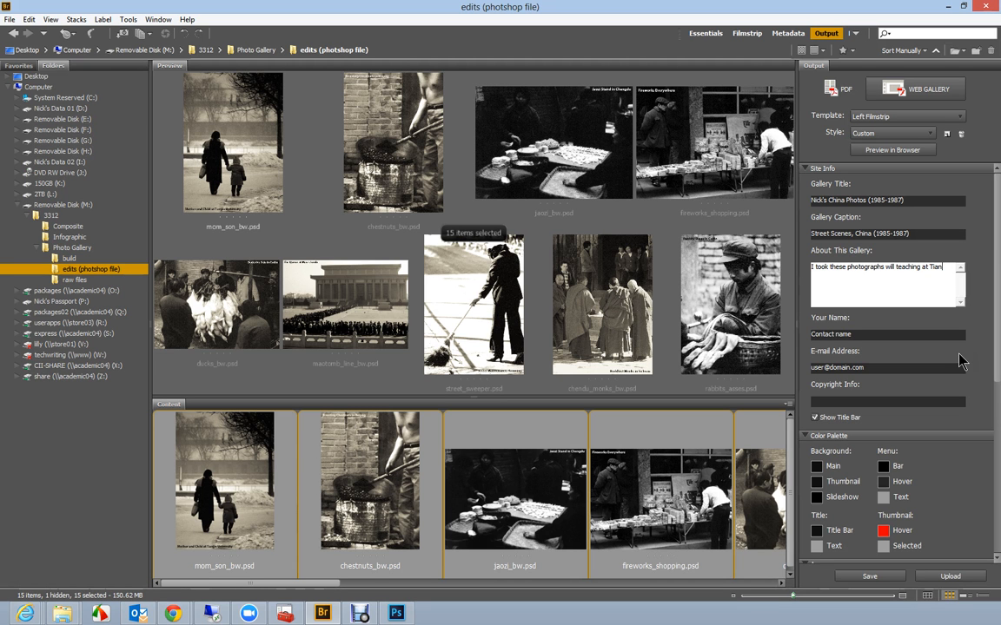
type("jian University, People's")
key("BackSpace")
key("BackSpace")
key("BackSpace")
type("ublic of chain")
key("BackSpace")
key("BackSpace")
key("BackSpace")
key("BackSpace")
key("BackSpace")
type("China (")
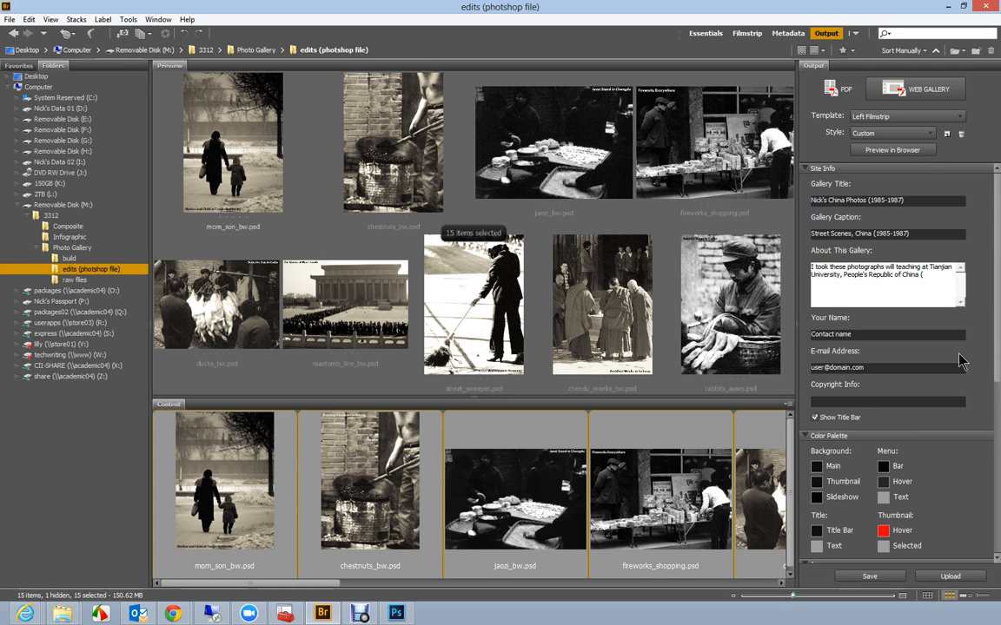
type("1985-1987)")
Step: Clear the placeholder contact name and e-mail address from the gallery's site info
left_click(812, 335)
key("BackSpace")
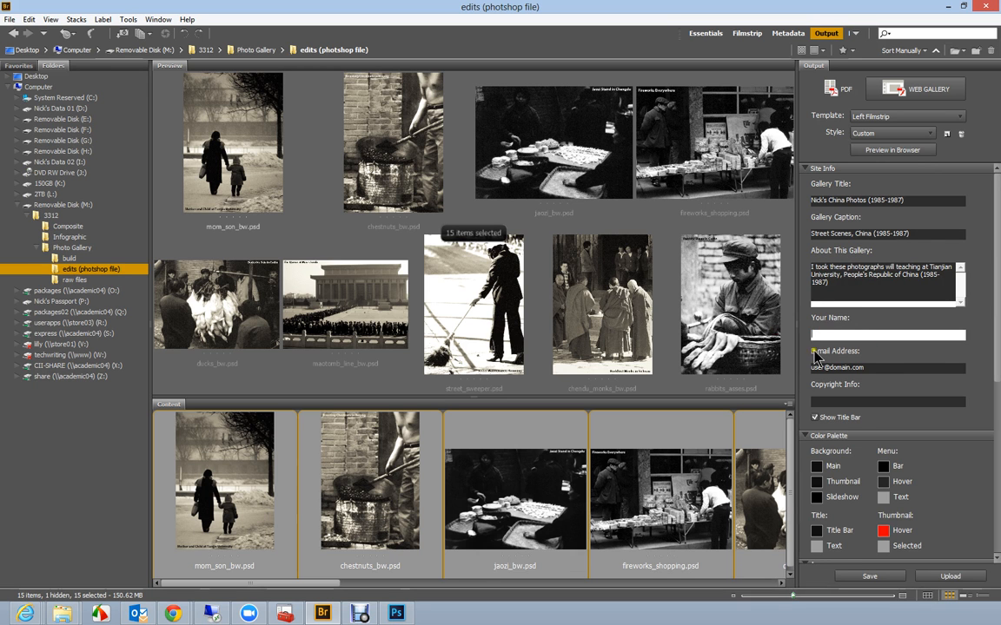
left_click(873, 369)
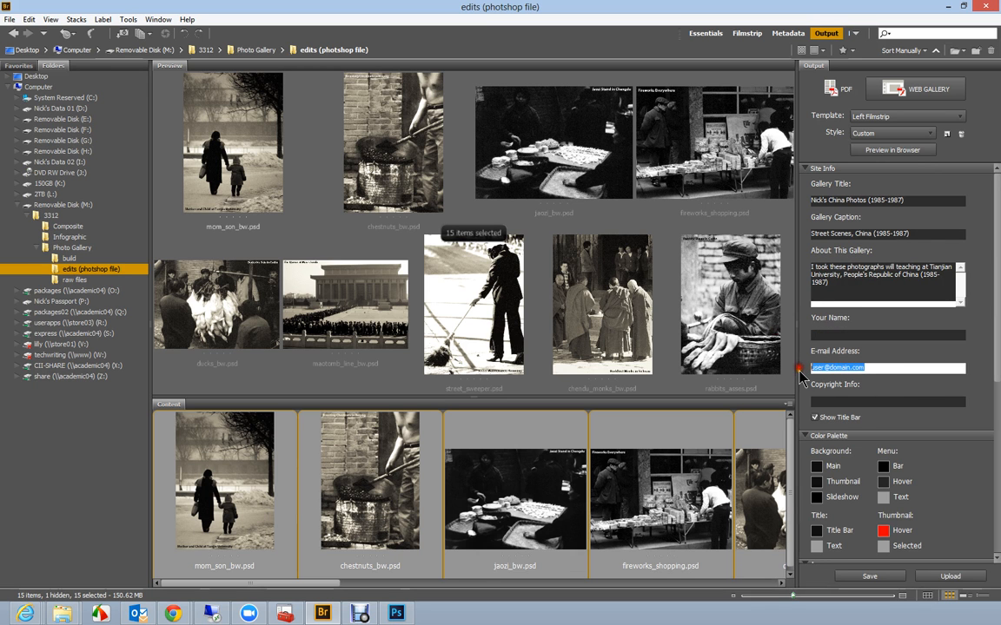
key("BackSpace")
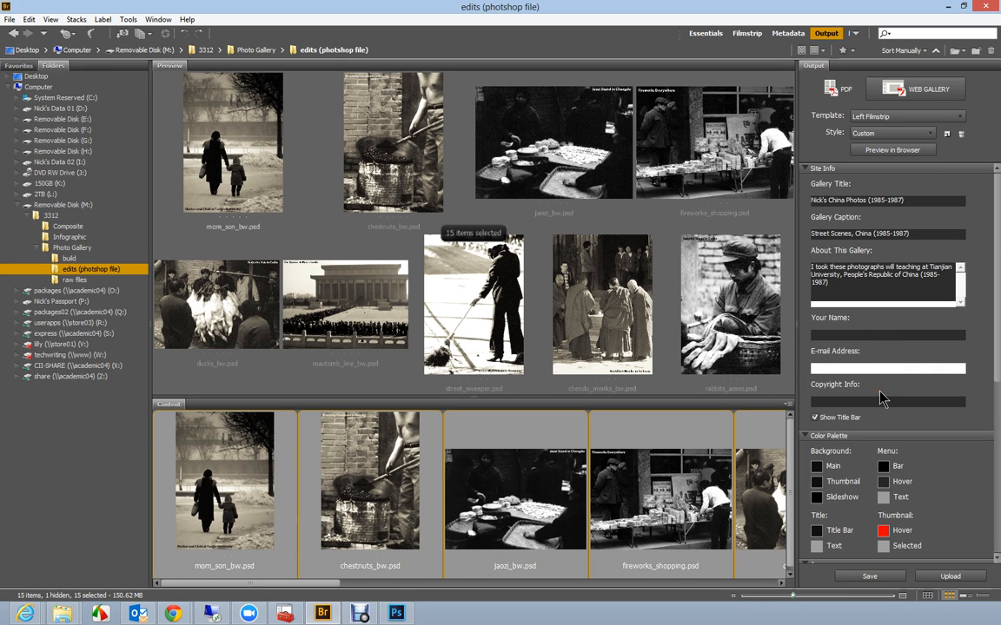
Step: Set the slideshow size to 800 px, the gallery image size to 775 px and the thumbnail size to 100 px
left_click_drag(996, 335, 993, 481)
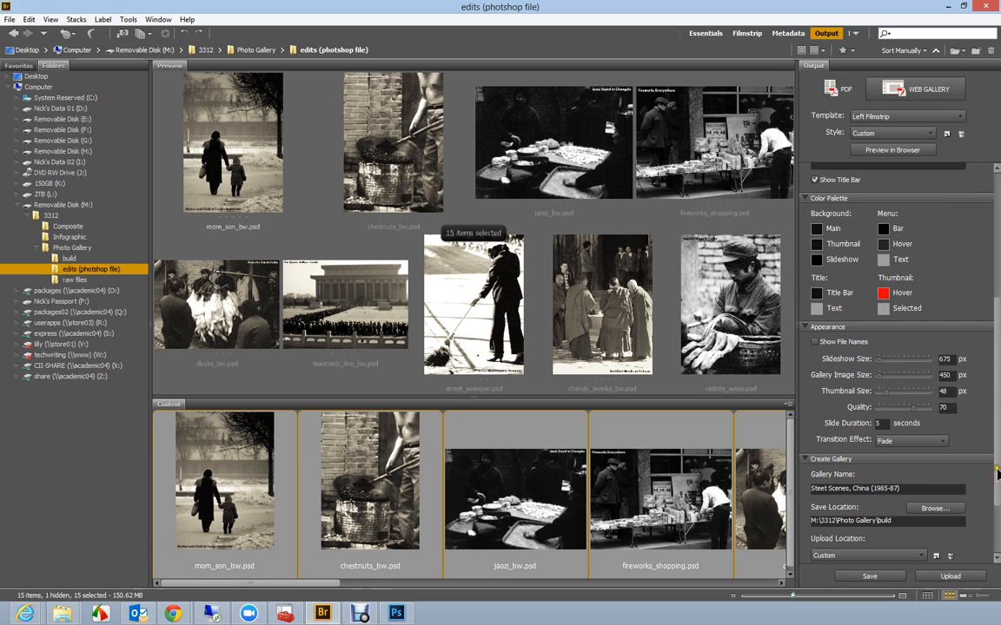
left_click_drag(995, 421, 996, 428)
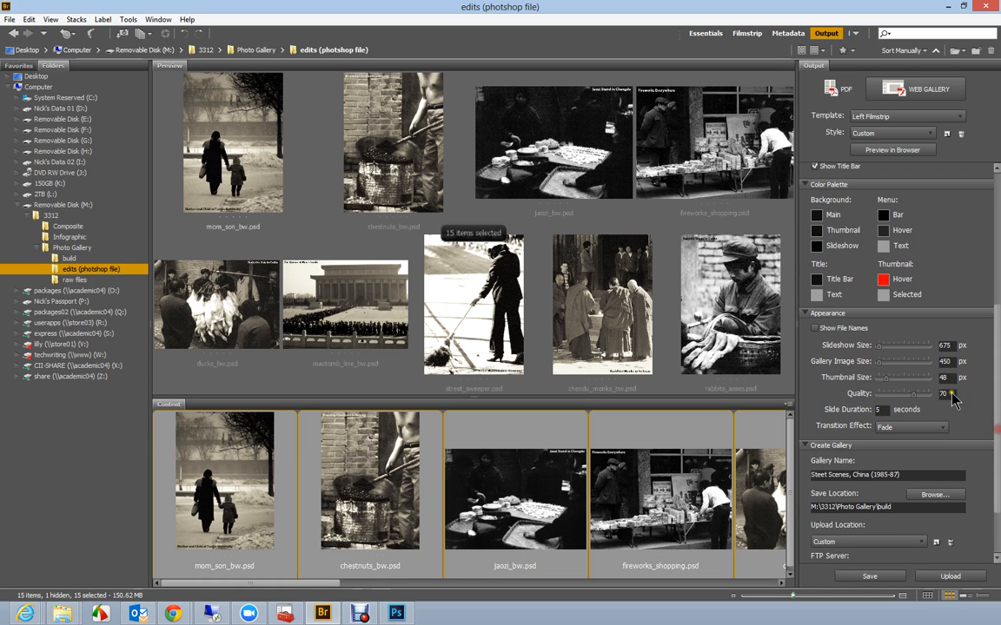
double_click(954, 345)
type("800")
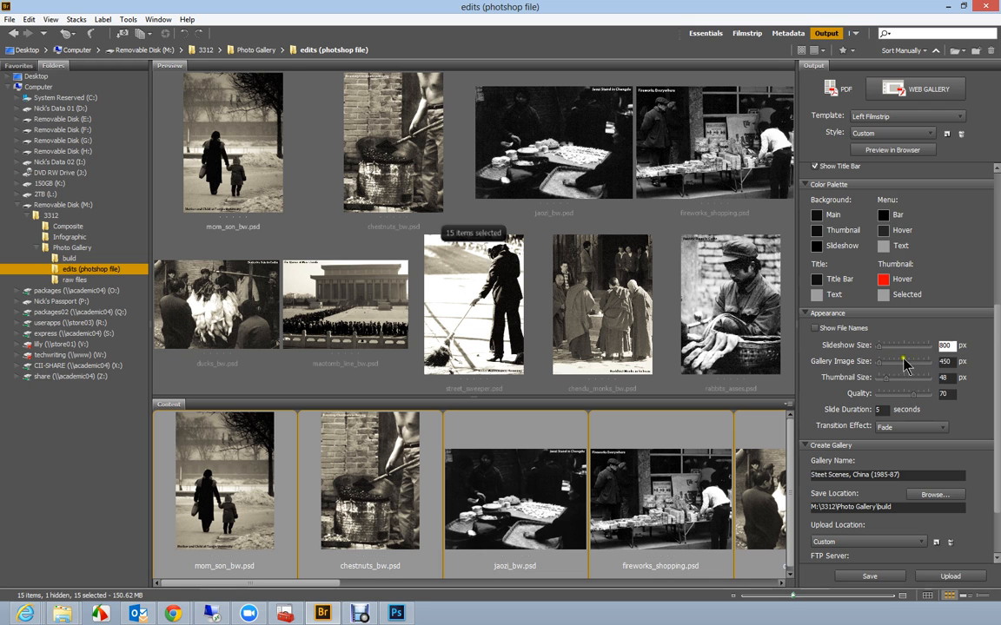
double_click(952, 360)
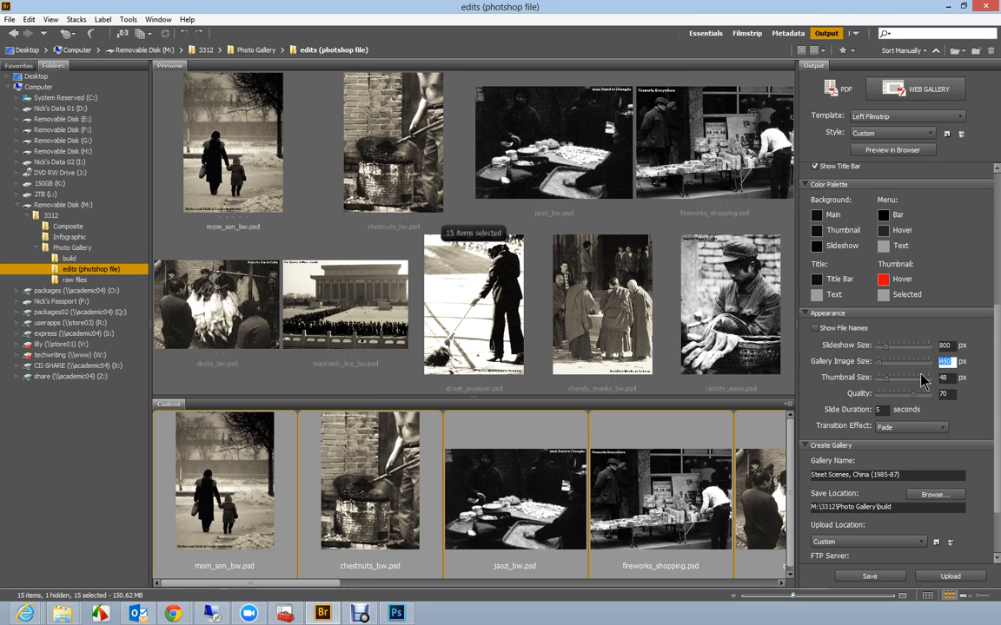
type("75")
left_click_drag(958, 362, 936, 363)
type("77")
left_click_drag(954, 380, 934, 381)
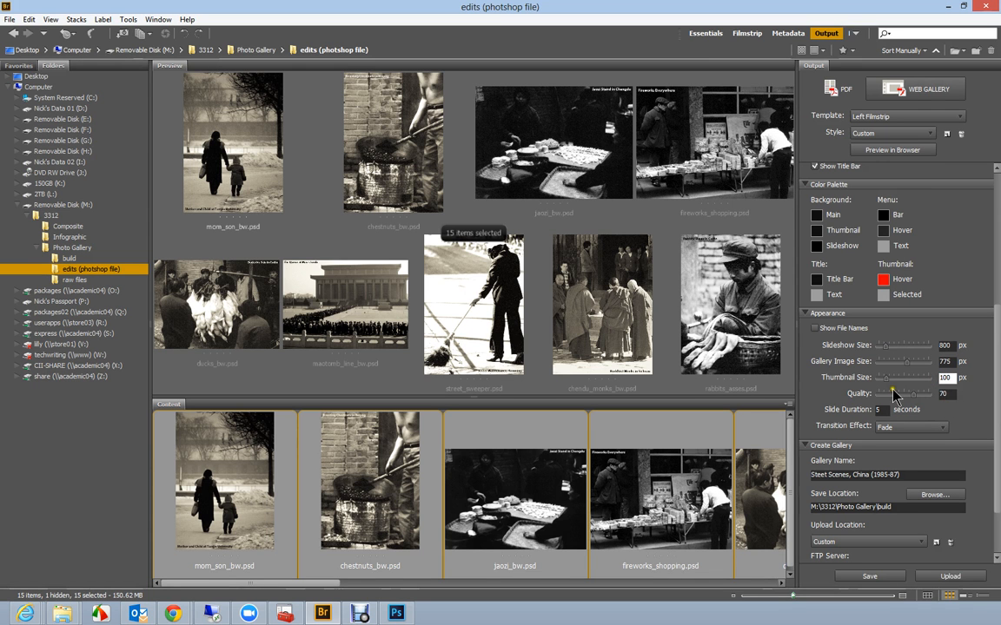
Step: Set the gallery's image quality to 100 and the slide duration to 10 seconds
left_click_drag(914, 395, 929, 396)
key("Tab")
type("10")
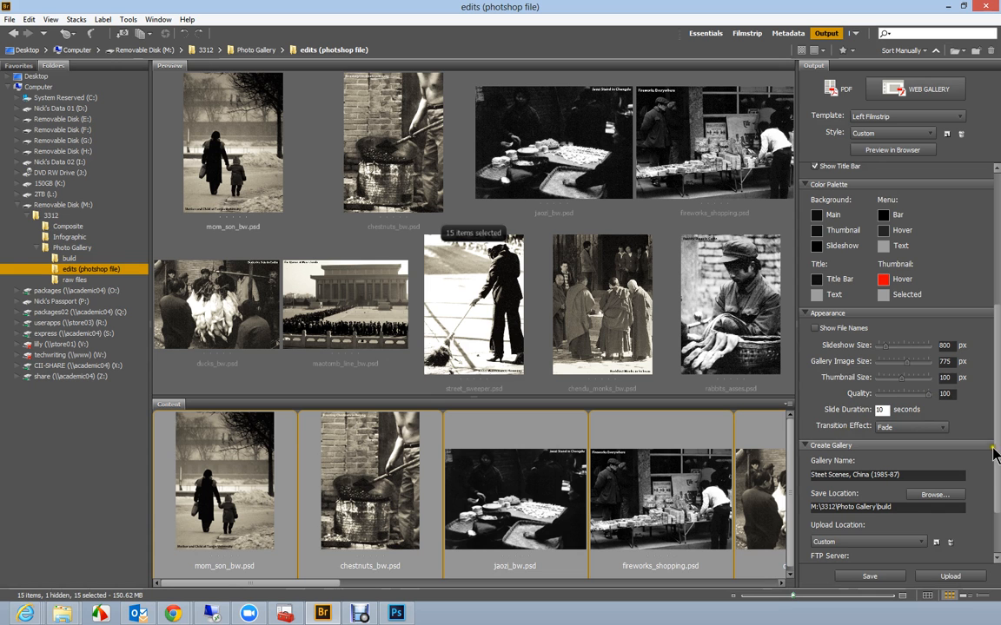
Step: Set the gallery's slideshow transition effect to Iris
scroll(995, 398, "down", 2)
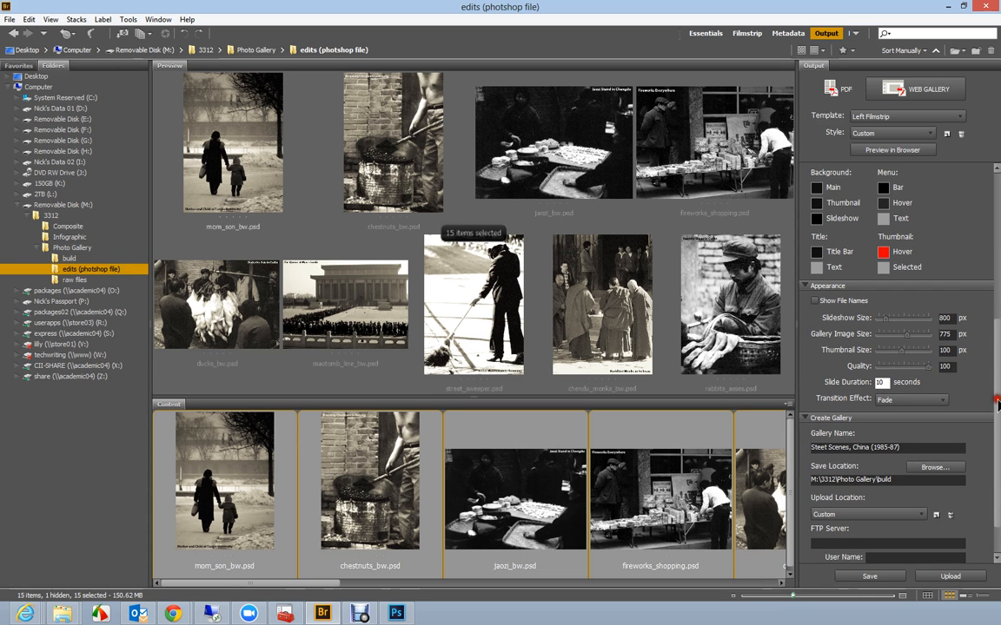
scroll(995, 401, "down", 2)
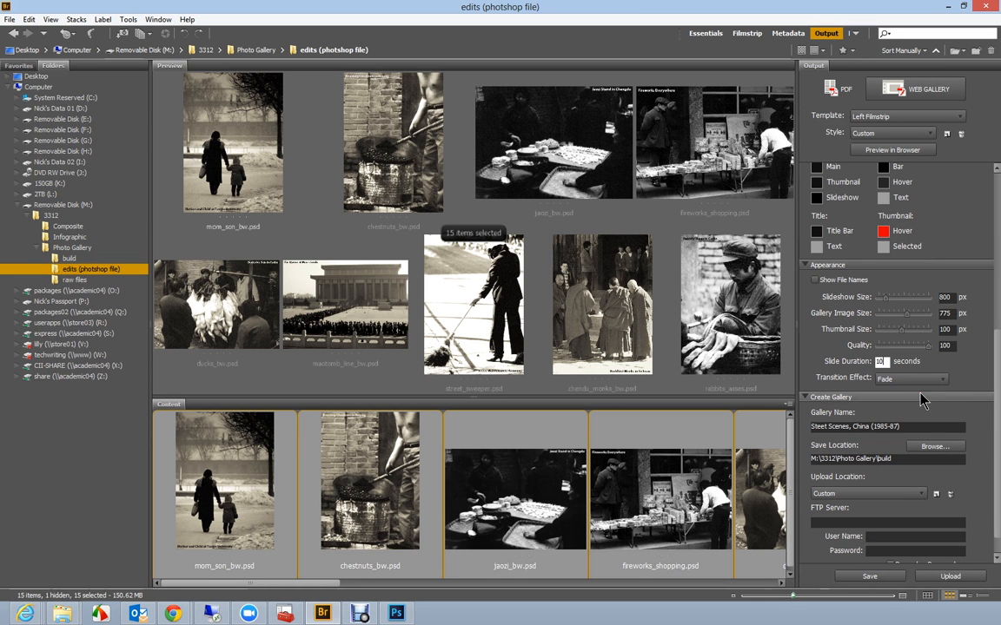
left_click(943, 380)
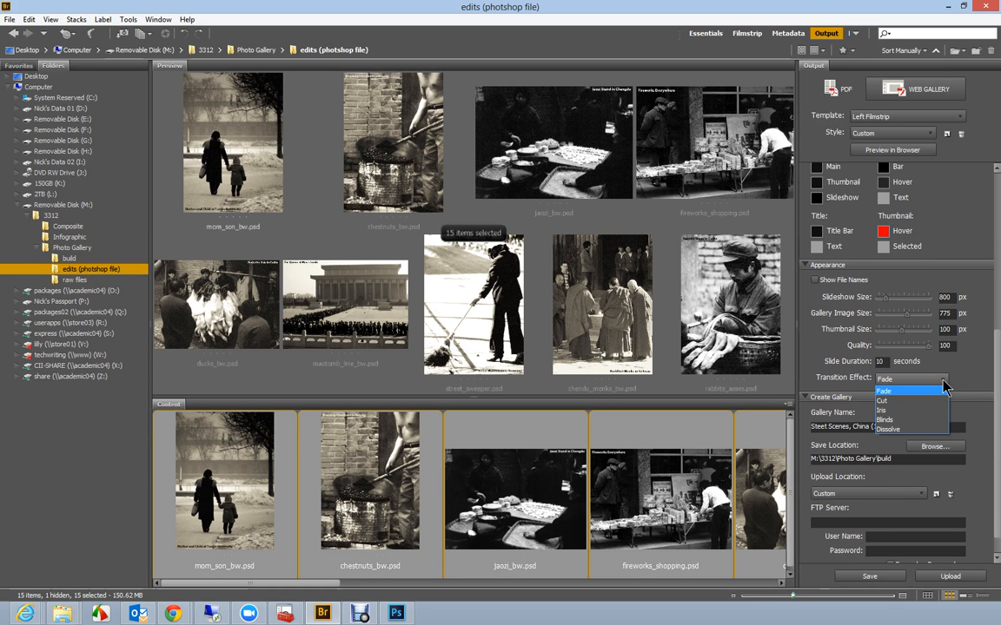
left_click(883, 410)
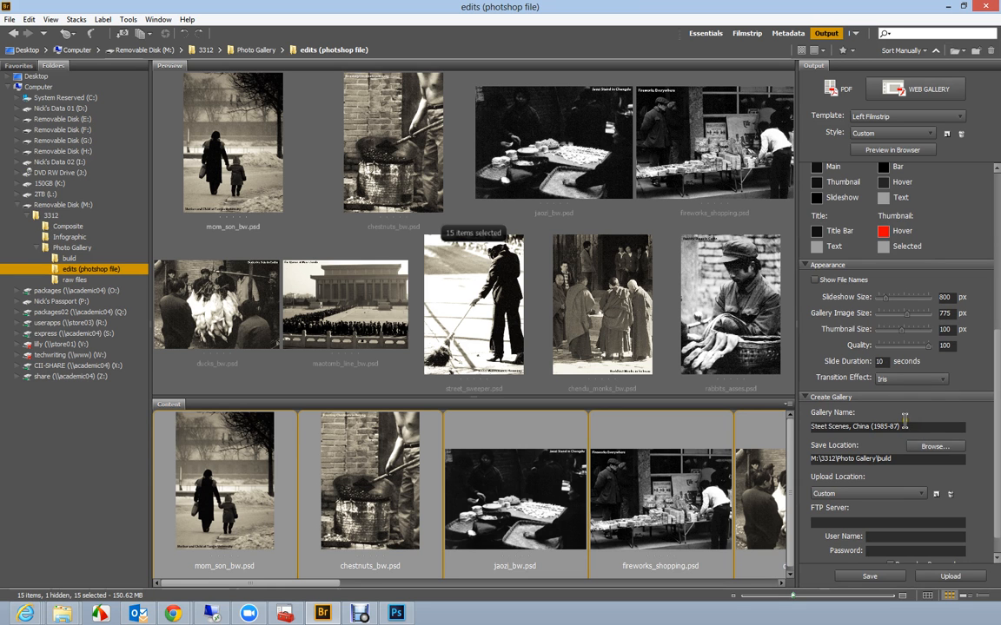
Step: Replace the gallery name with "gallery_" followed by the photographer's last name in lowercase
left_click(906, 426)
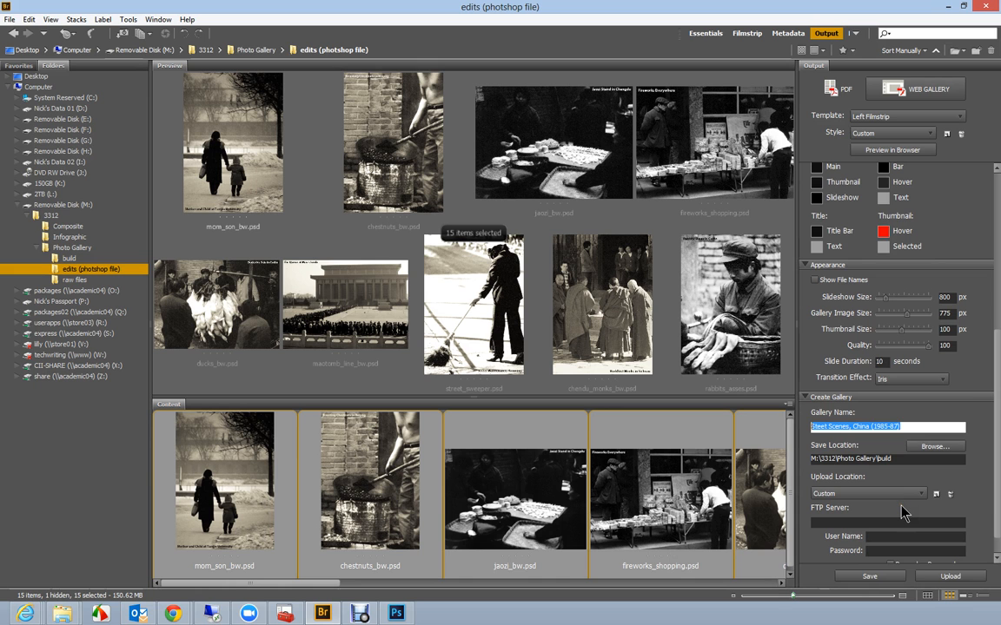
type("ga;;")
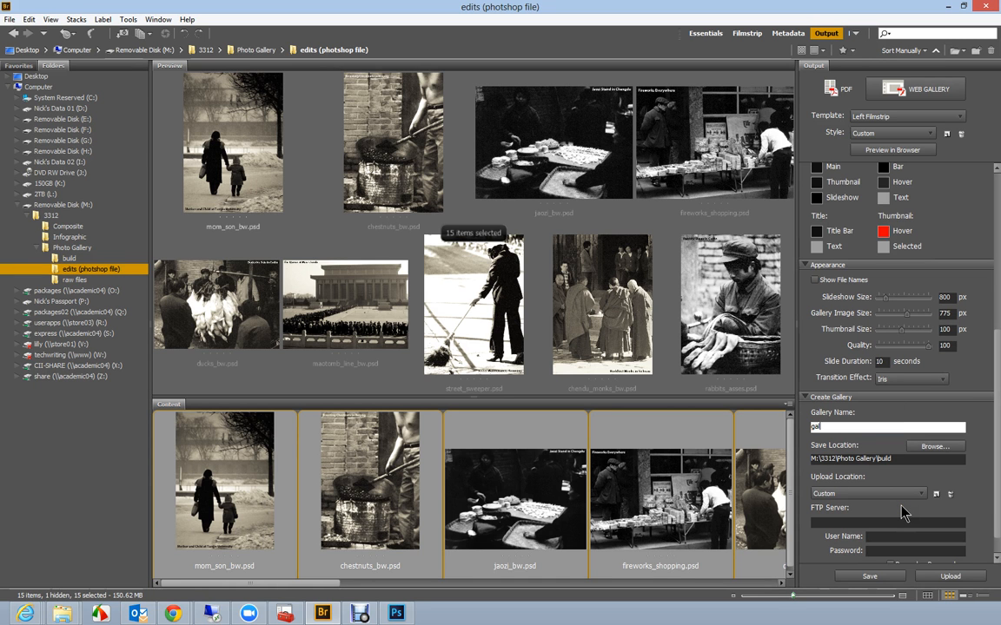
type("ery_lilly")
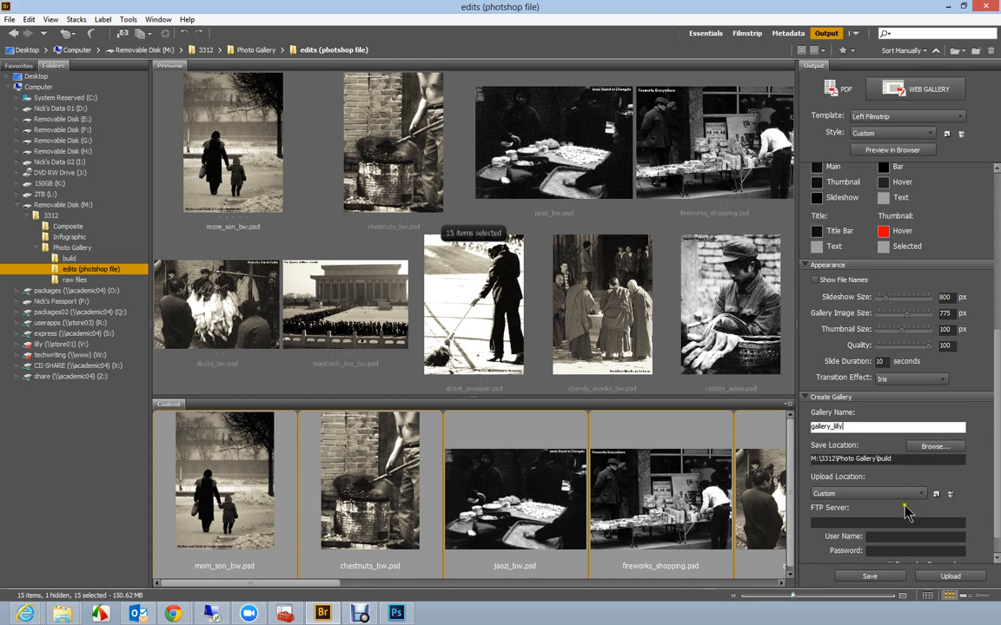
left_click_drag(856, 426, 800, 427)
Step: Choose M:\3312\Photo Gallery\build as the save location and save the gallery there
left_click(936, 449)
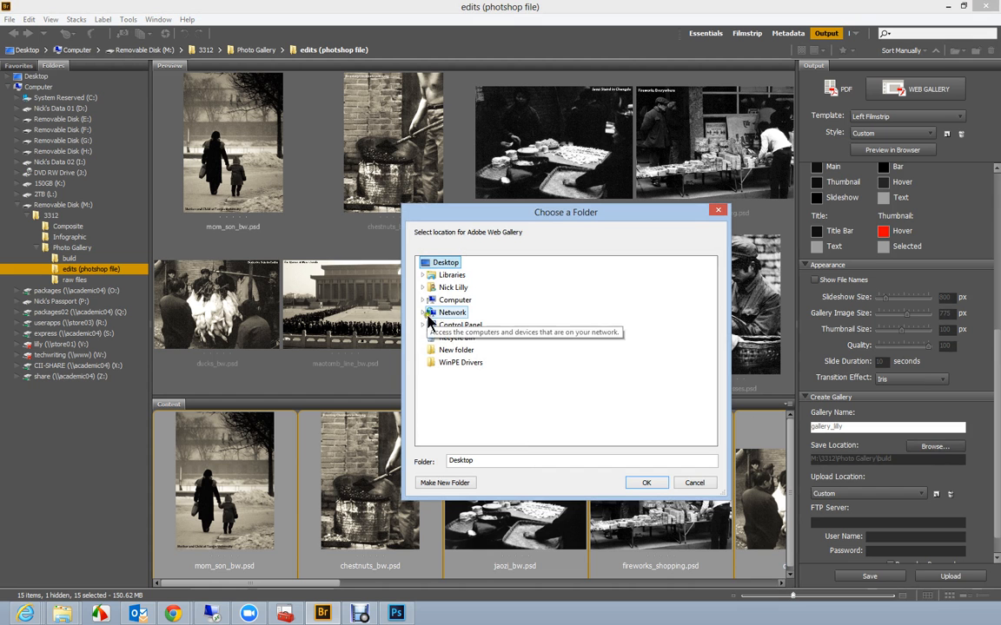
left_click(423, 300)
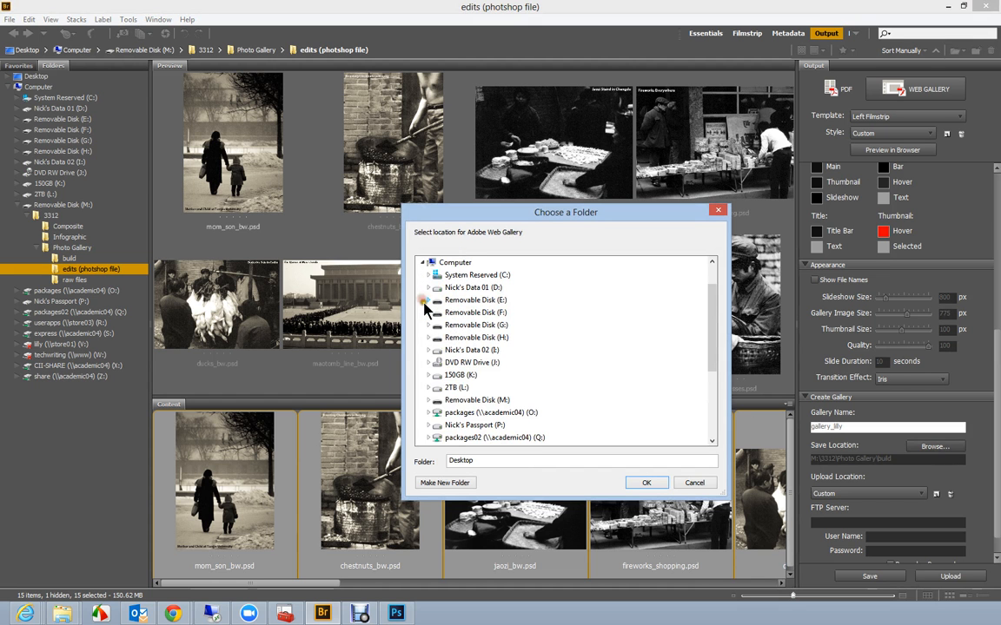
left_click(429, 402)
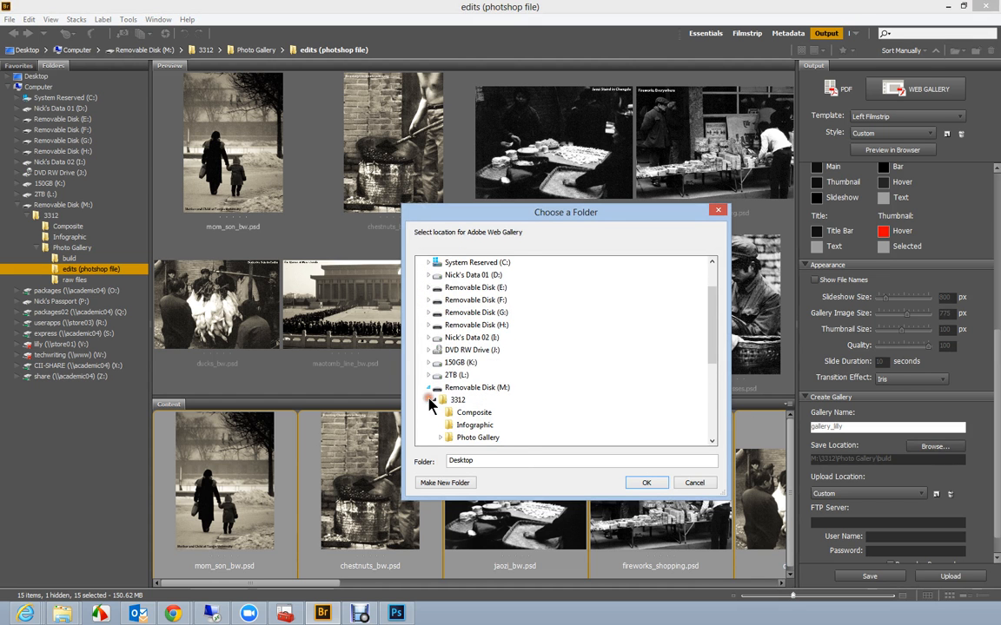
left_click(441, 440)
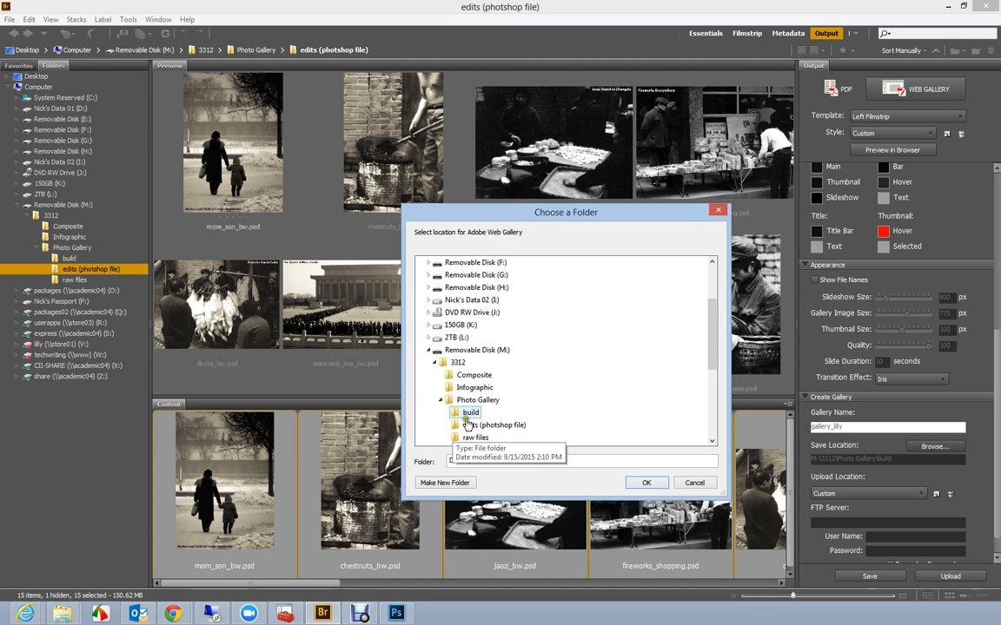
left_click(462, 414)
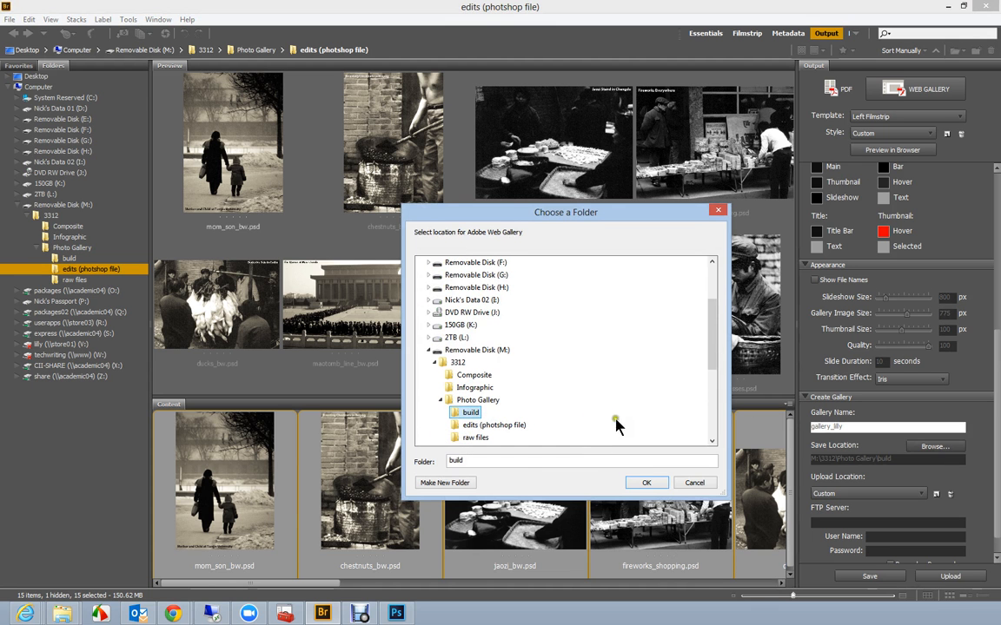
left_click(646, 483)
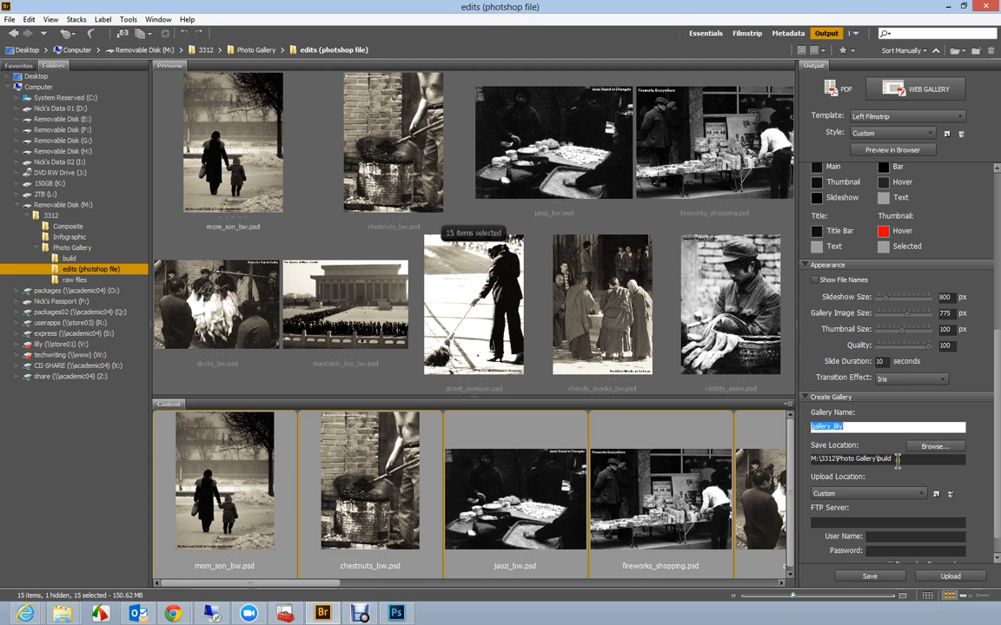
key("Tab")
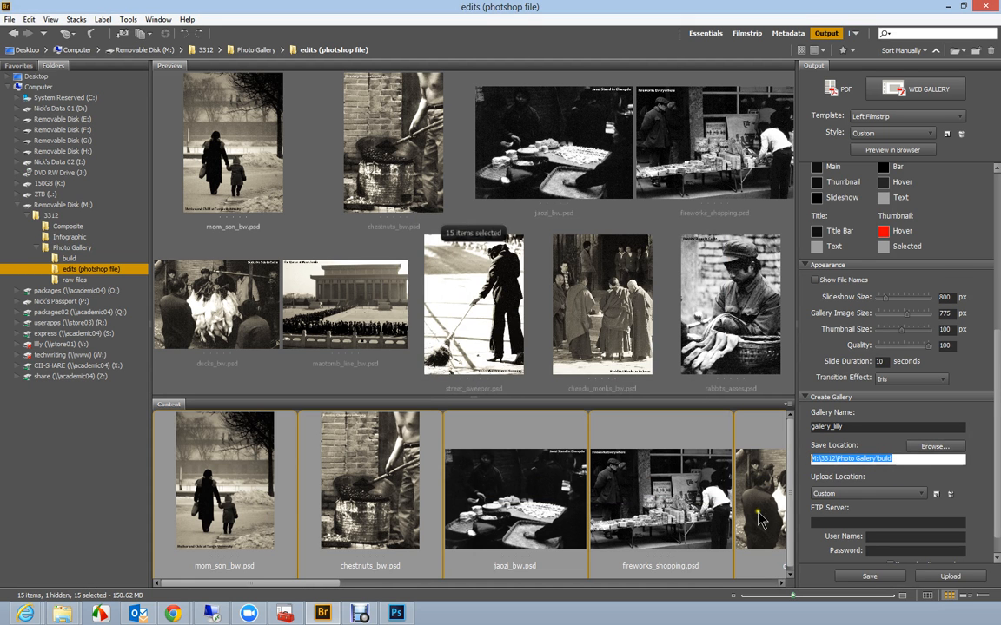
left_click(869, 578)
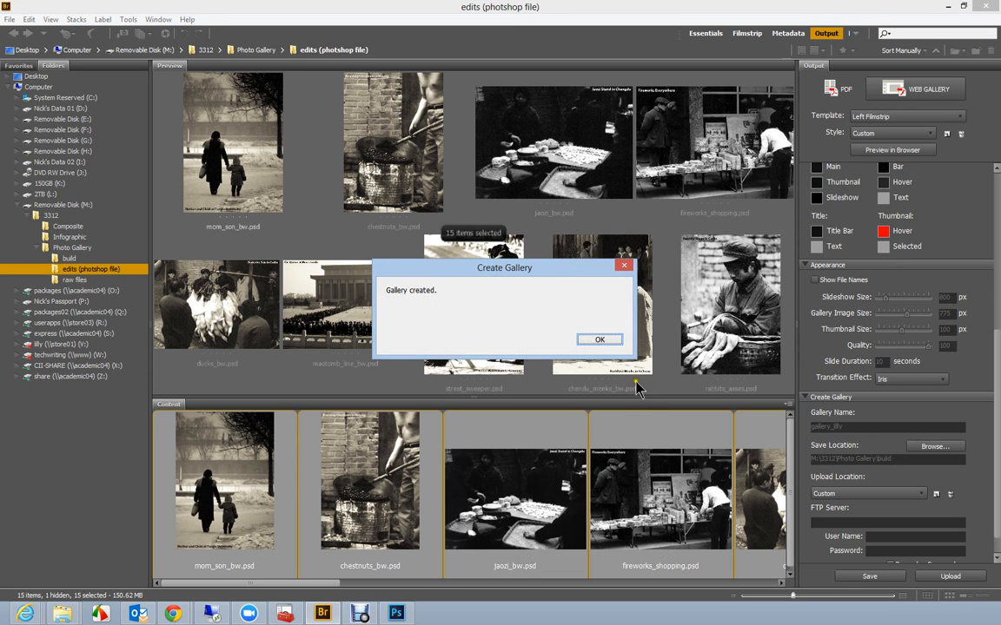
left_click(593, 340)
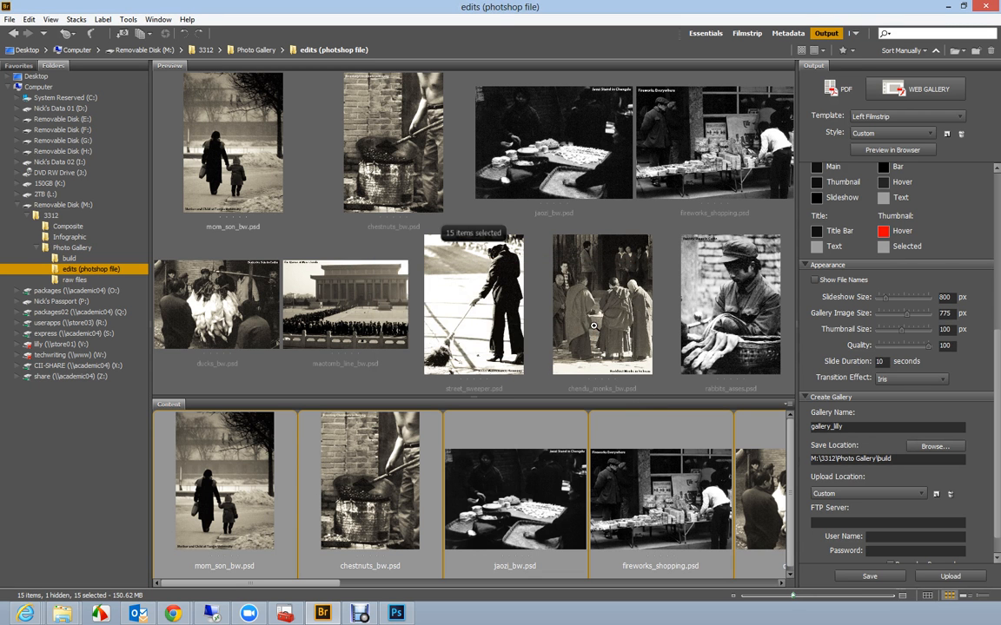
Step: Switch to File Explorer and open index.html from the new gallery folder inside build
left_click(63, 615)
left_click(81, 541)
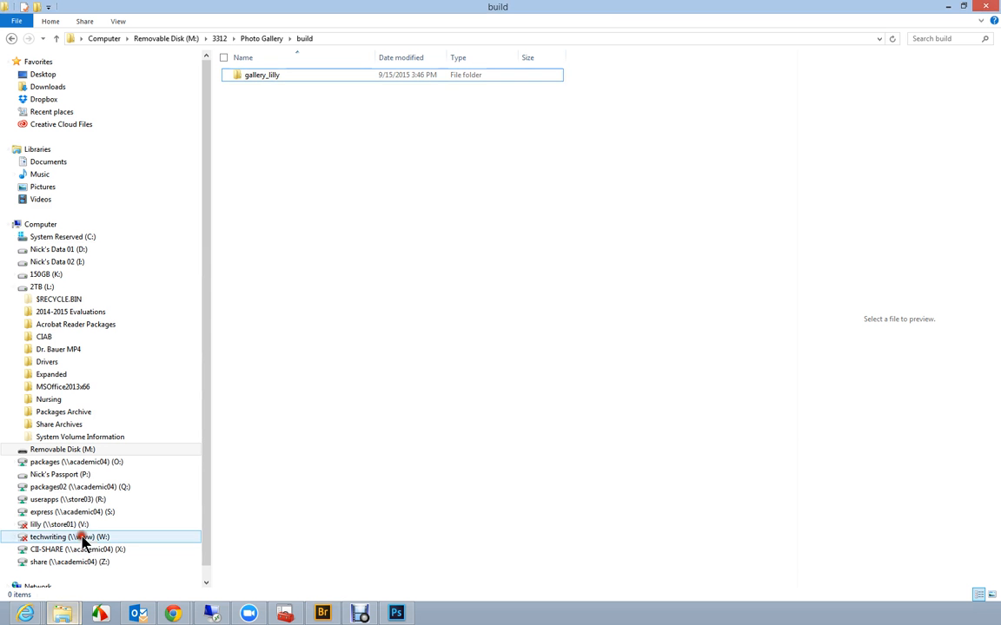
left_click(263, 77)
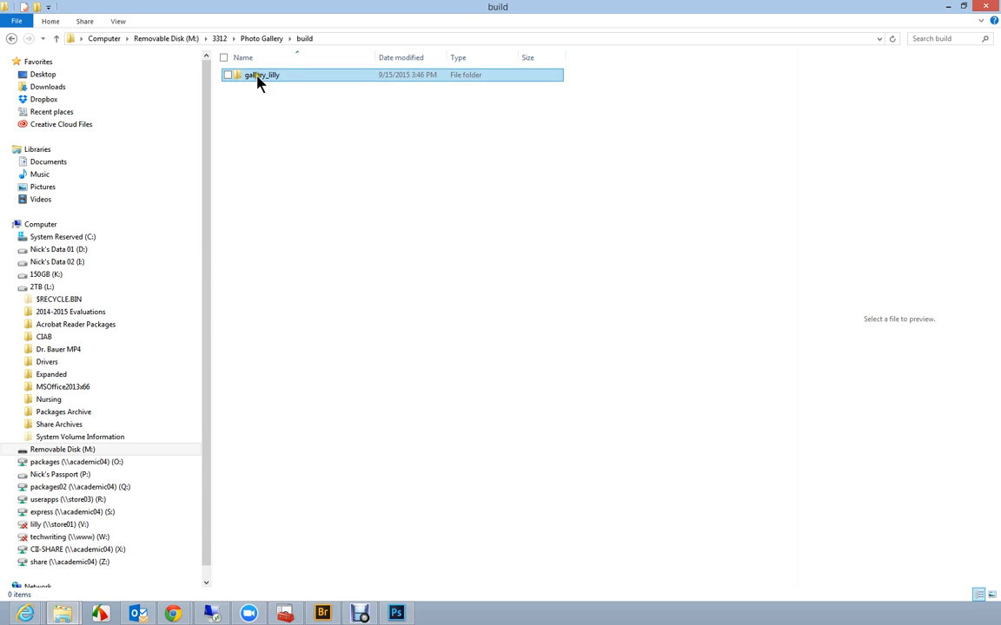
double_click(258, 78)
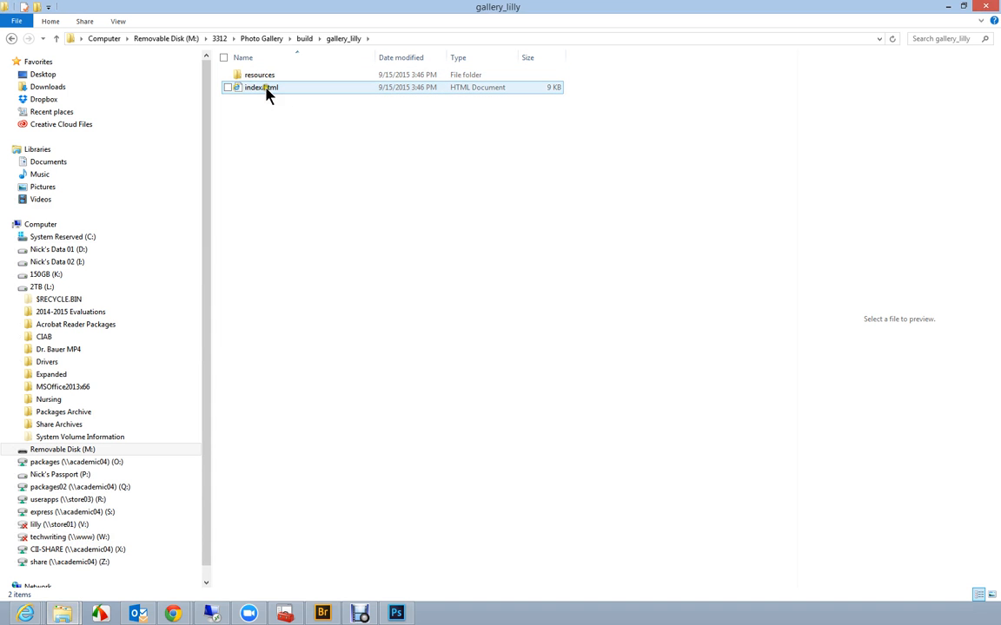
double_click(266, 89)
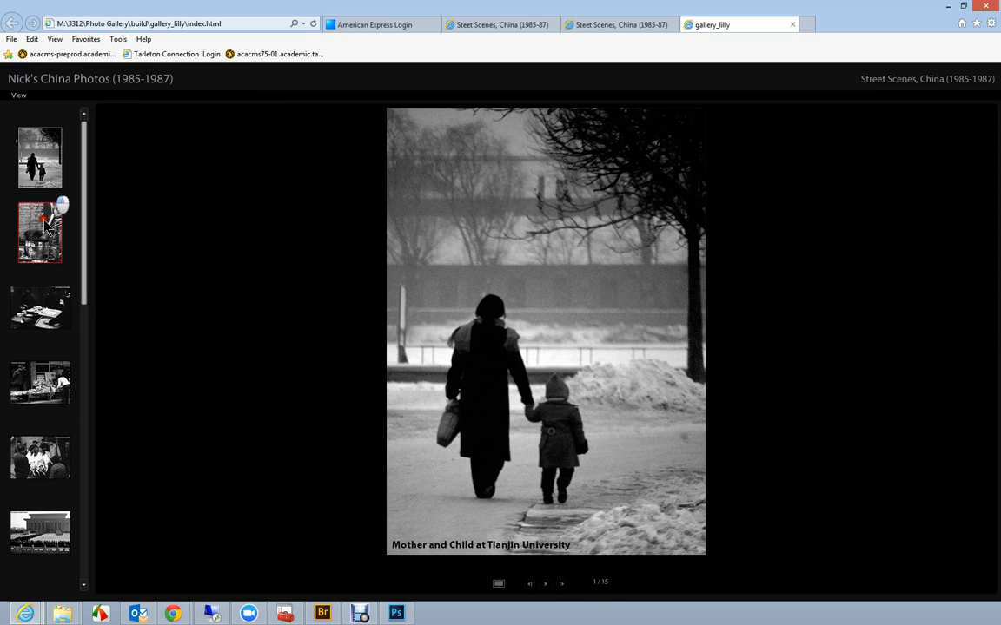
Step: Play the gallery's slideshow, and view the first six photos one by one from the filmstrip
left_click(545, 586)
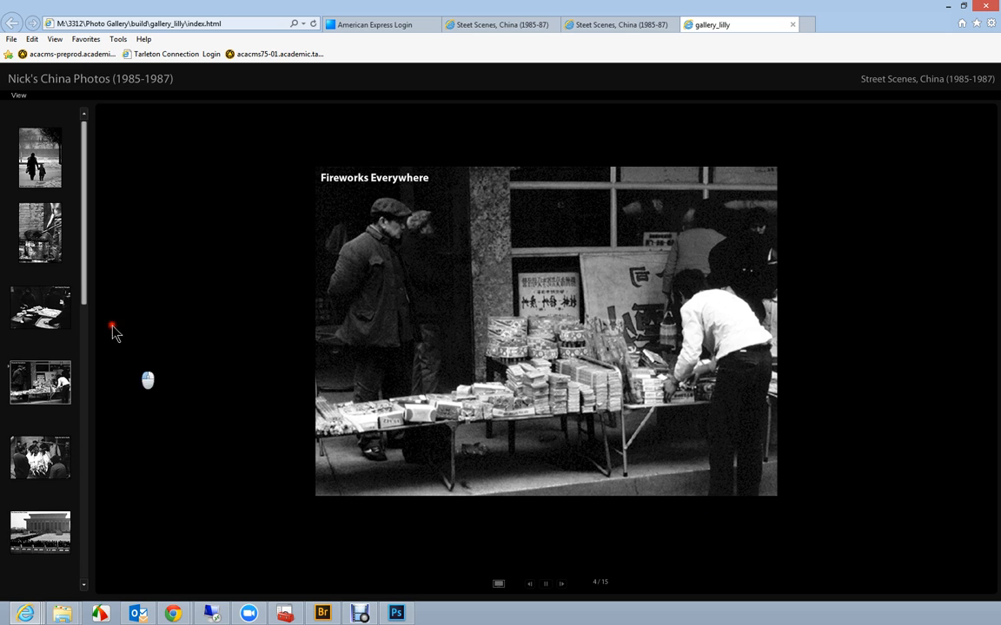
left_click(49, 178)
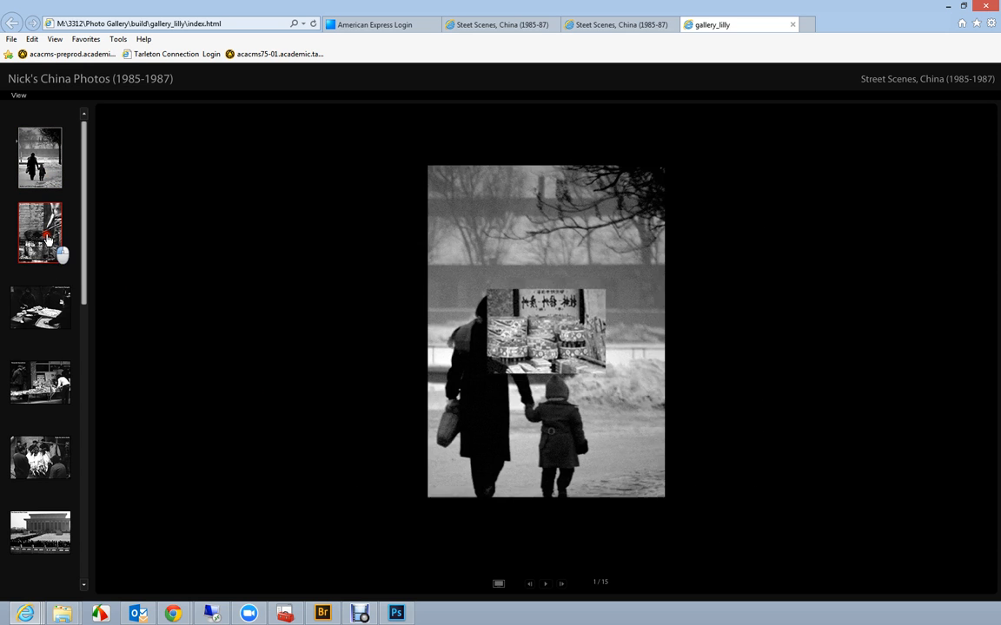
left_click(47, 246)
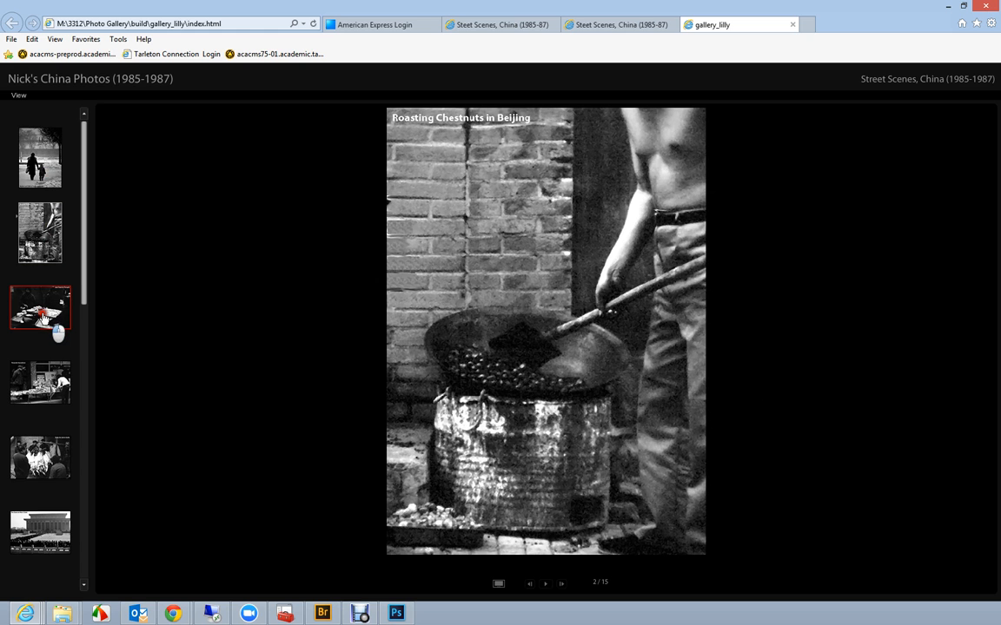
left_click(42, 319)
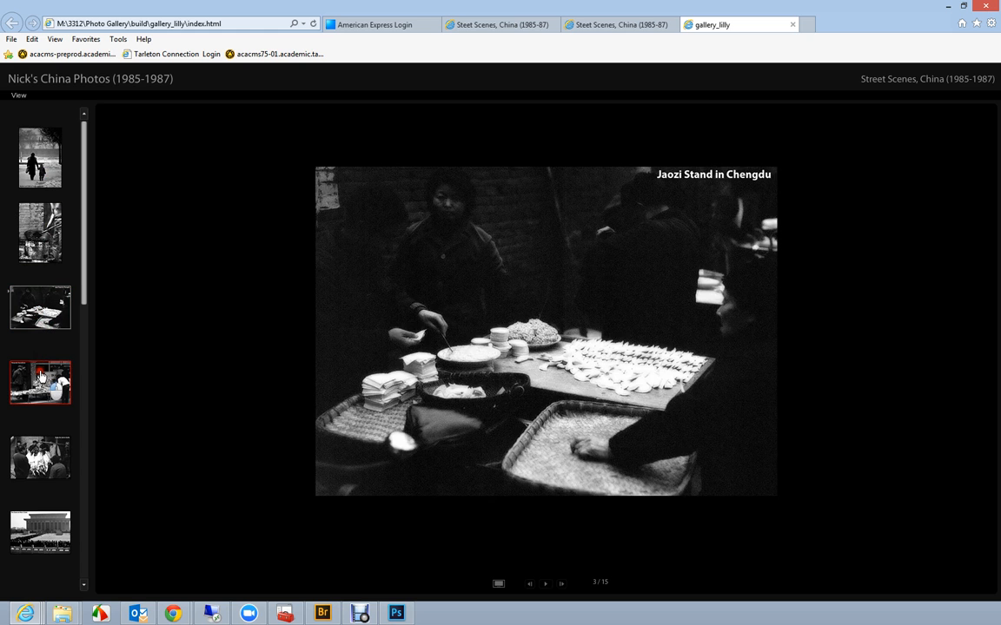
left_click(41, 376)
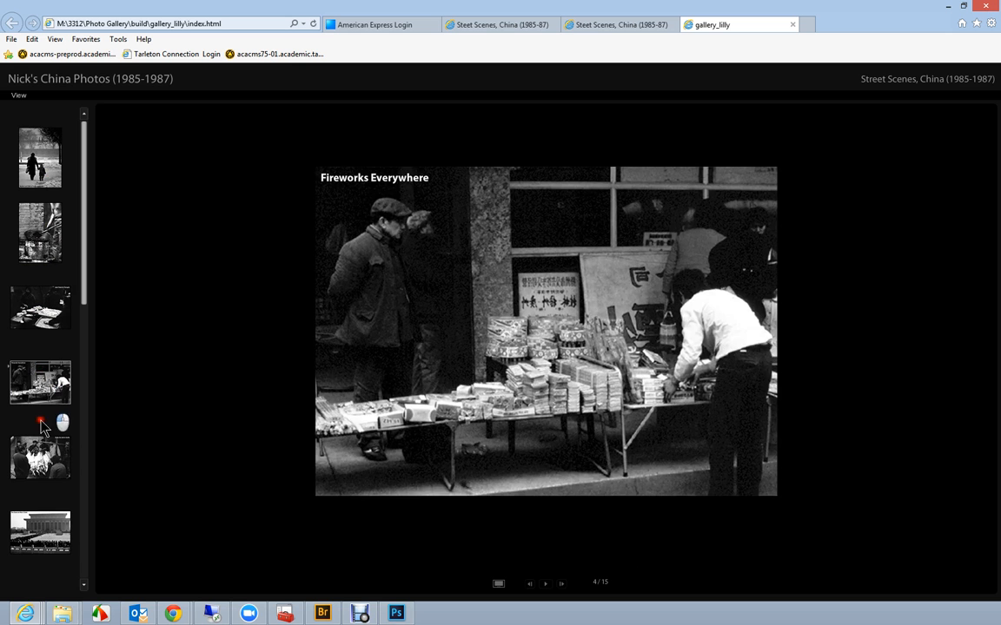
left_click(38, 460)
left_click(40, 530)
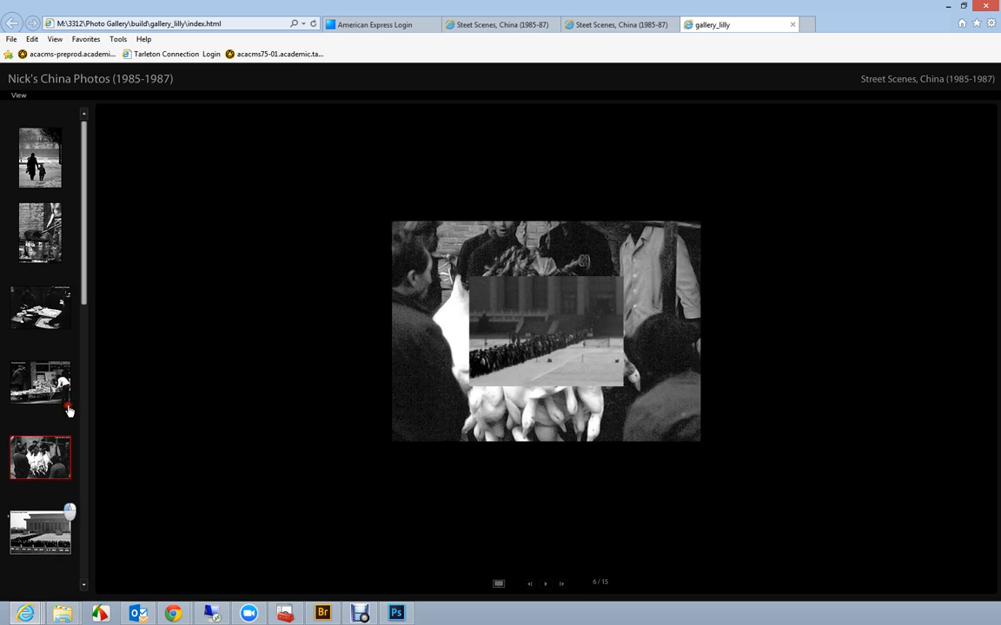
Step: View further photos down the filmstrip, from the street sweeper to the final incense pot image
left_click_drag(81, 297, 67, 384)
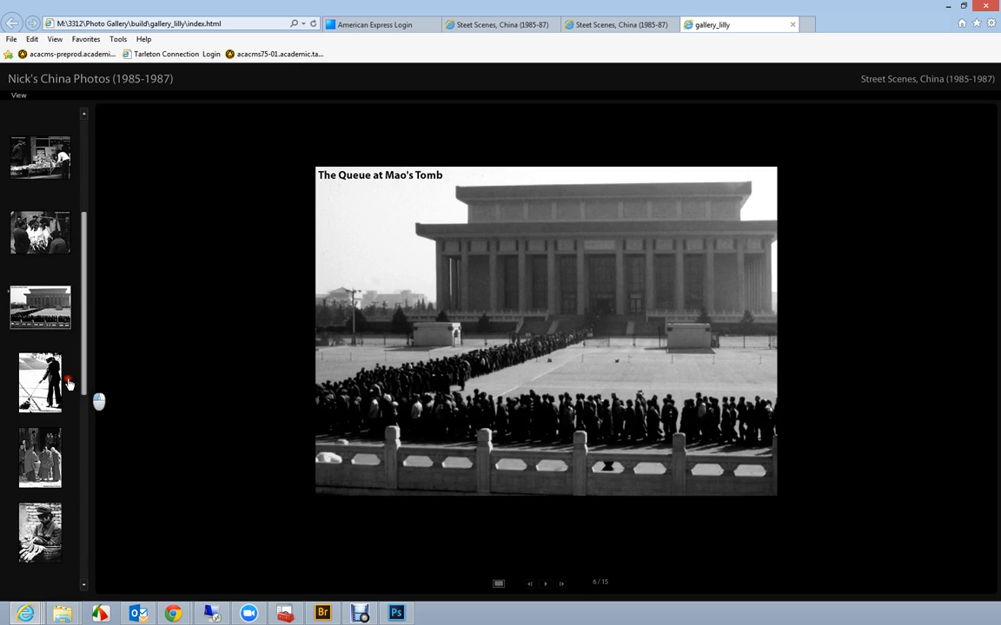
left_click(54, 380)
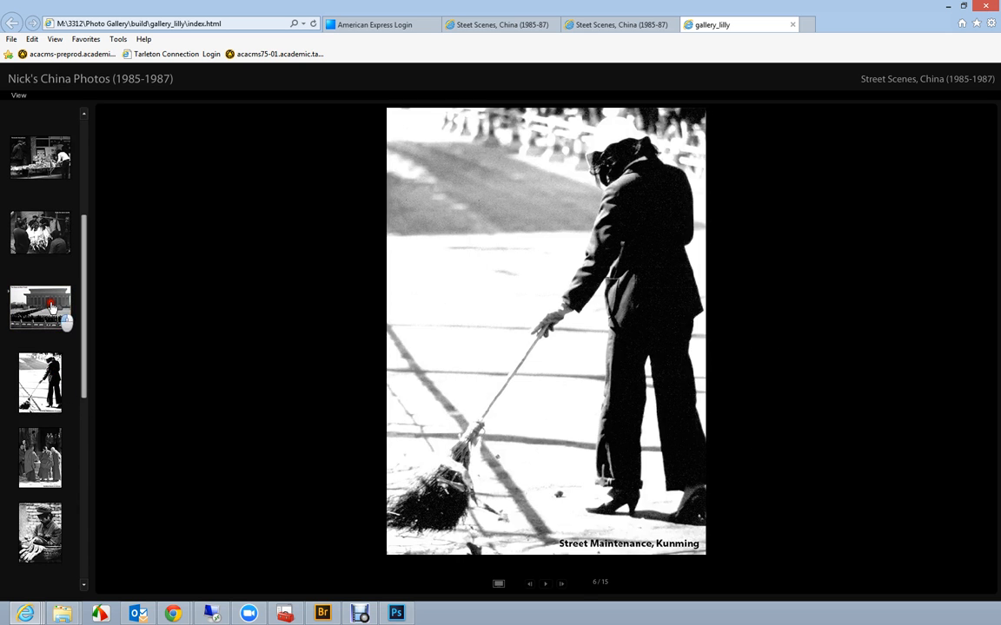
left_click(52, 311)
left_click_drag(85, 384, 87, 439)
left_click(44, 458)
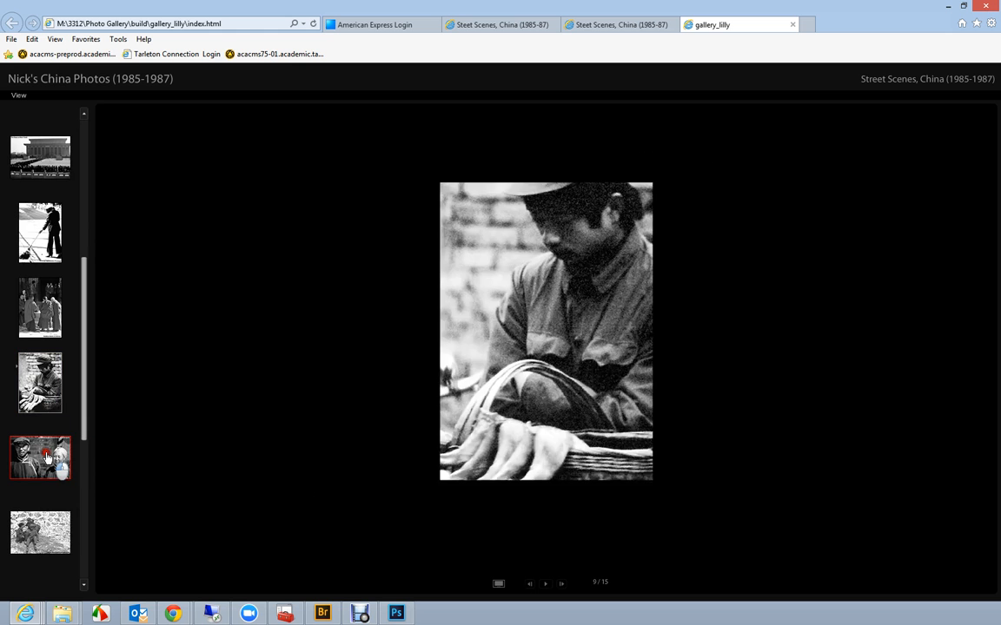
left_click_drag(83, 424, 83, 512)
left_click(50, 461)
left_click(62, 484)
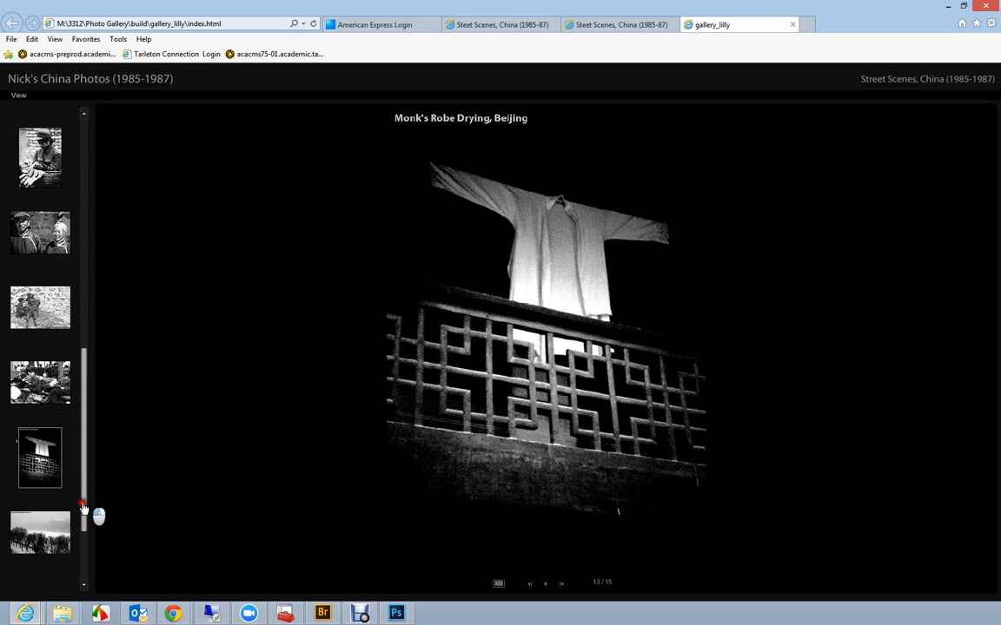
left_click(51, 518)
left_click_drag(81, 496, 81, 553)
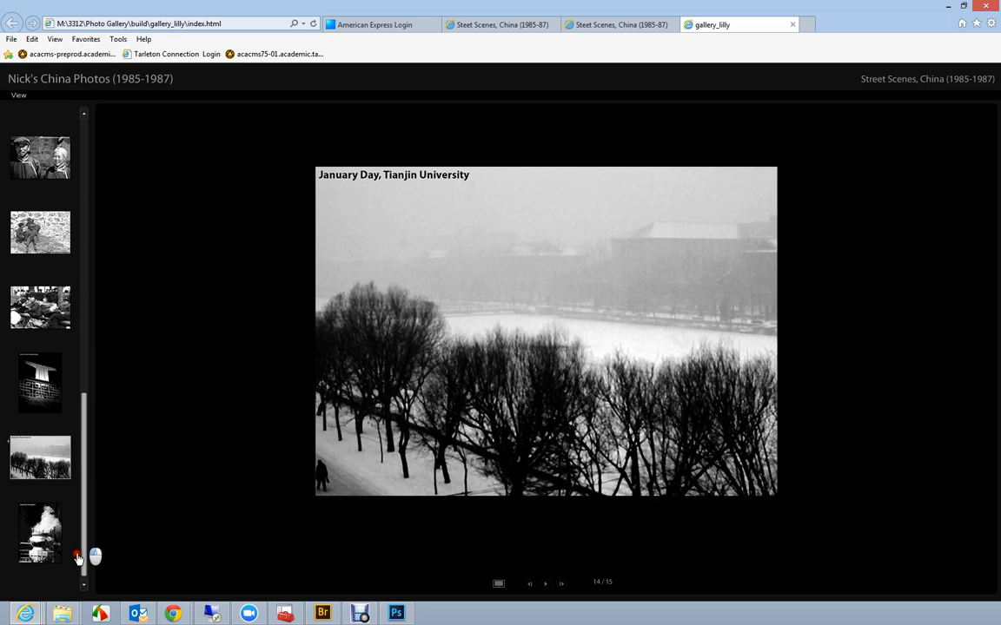
left_click(61, 544)
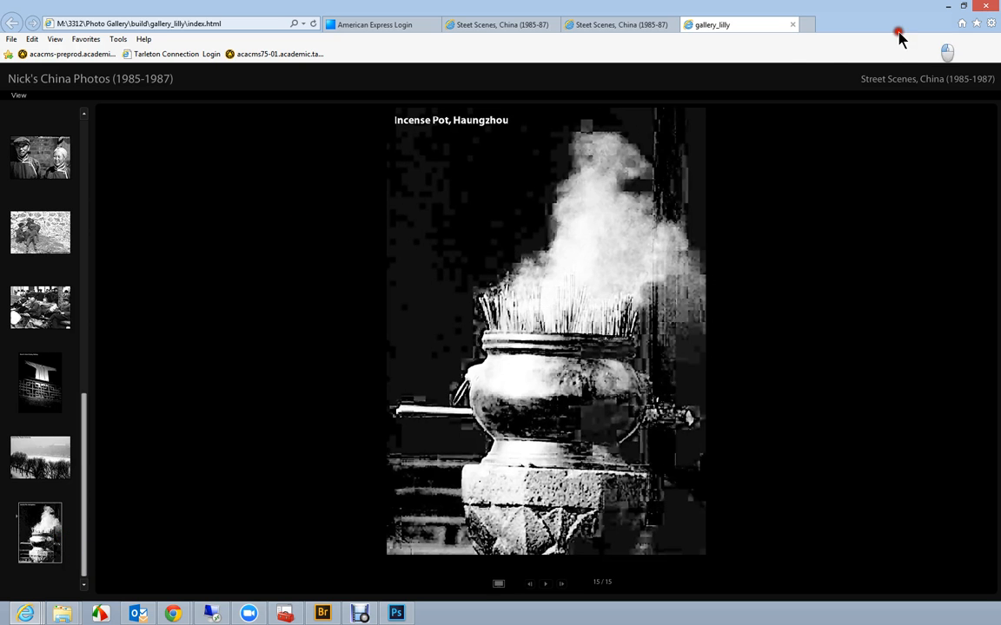
Step: Close the new gallery page and the two older Steet Scenes, China (1985-87) pages in the browser
left_click(791, 24)
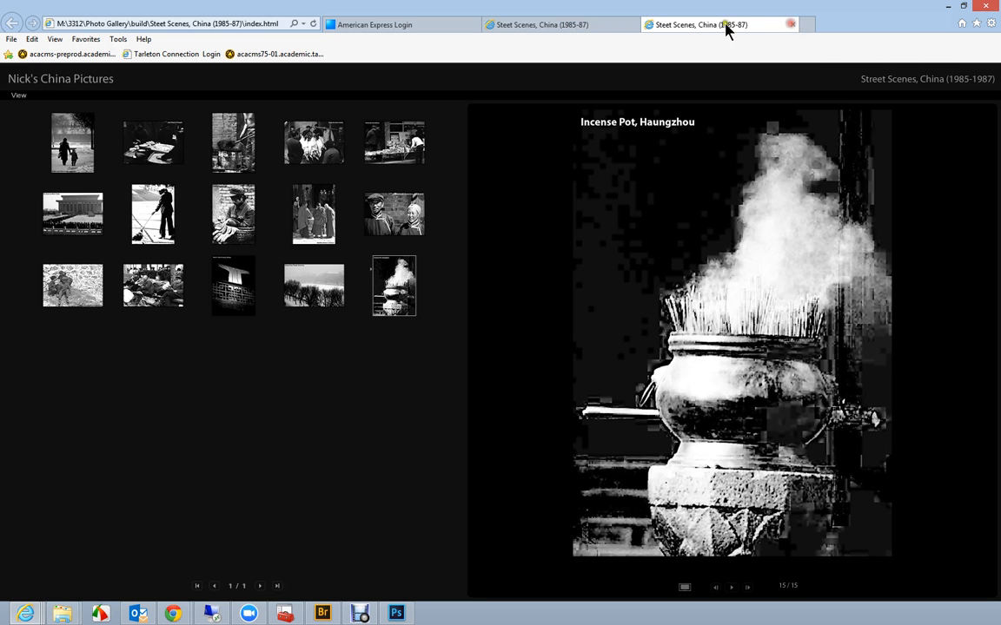
left_click(792, 25)
left_click(792, 25)
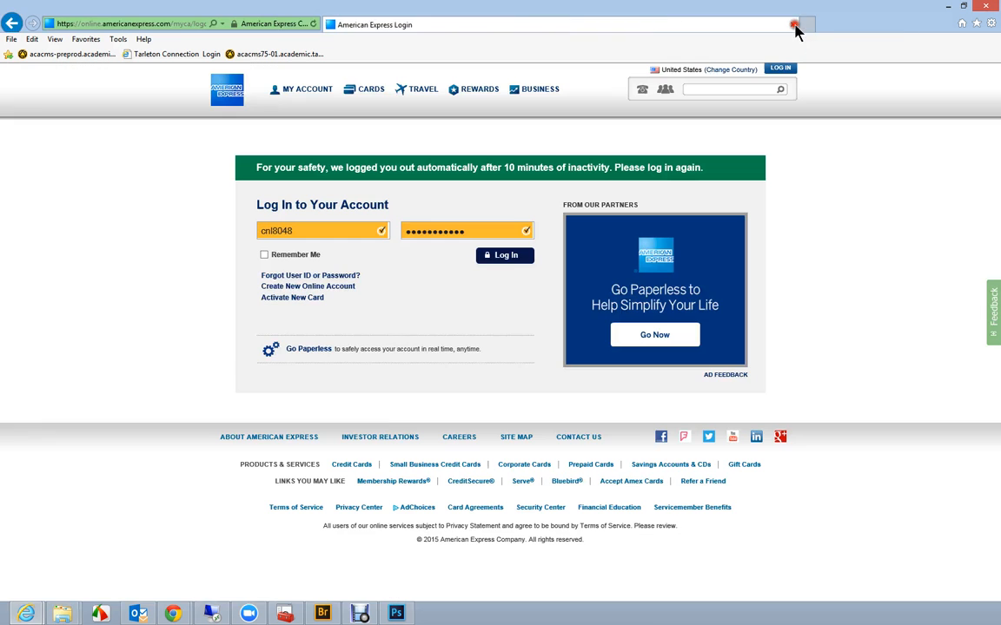
Step: Switch to File Explorer and delete the existing gallery folder from the build folder
left_click(63, 615)
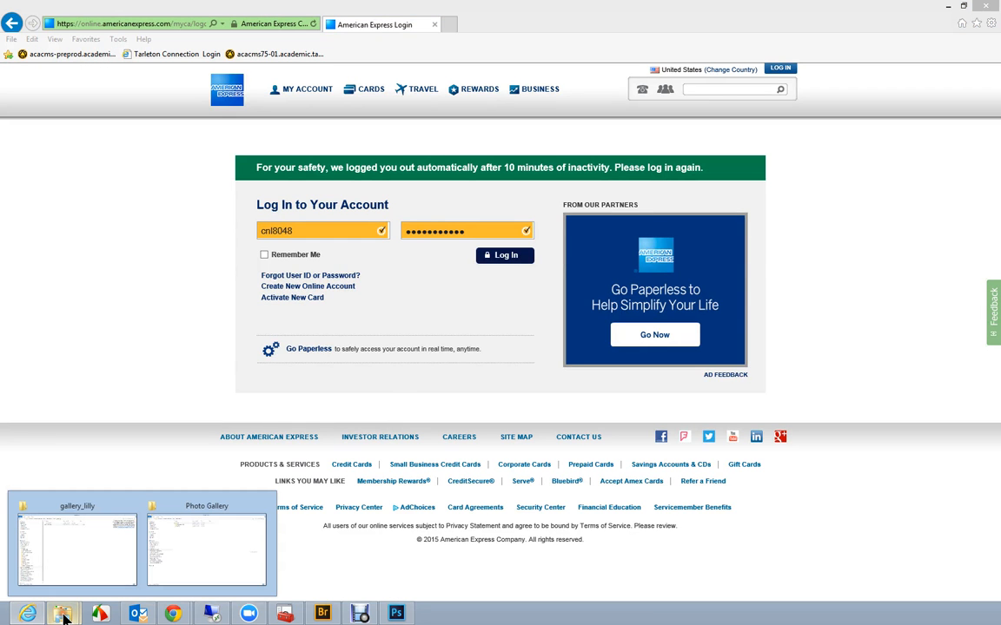
left_click(108, 542)
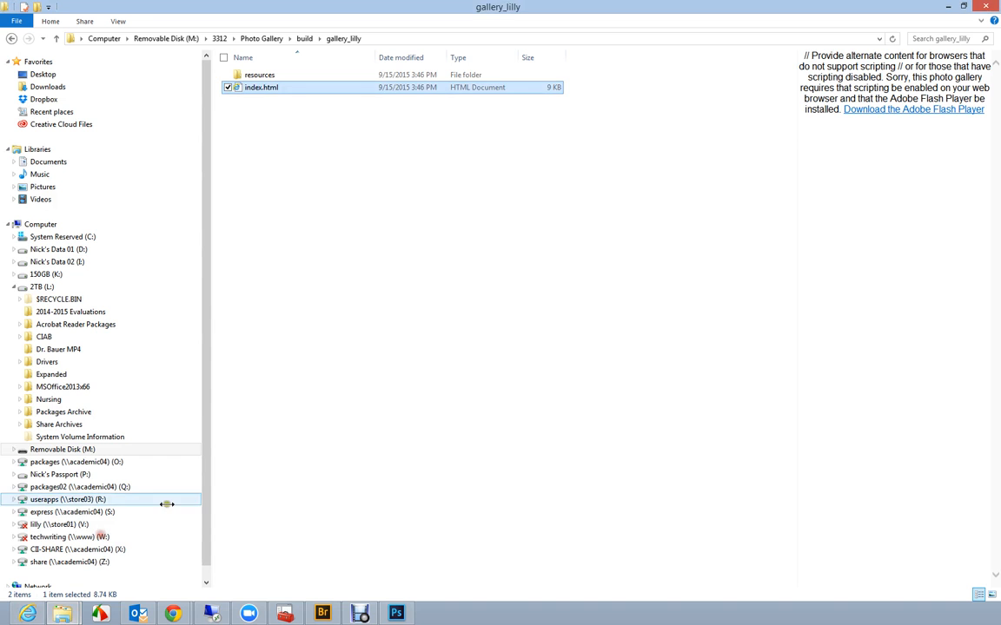
left_click(304, 39)
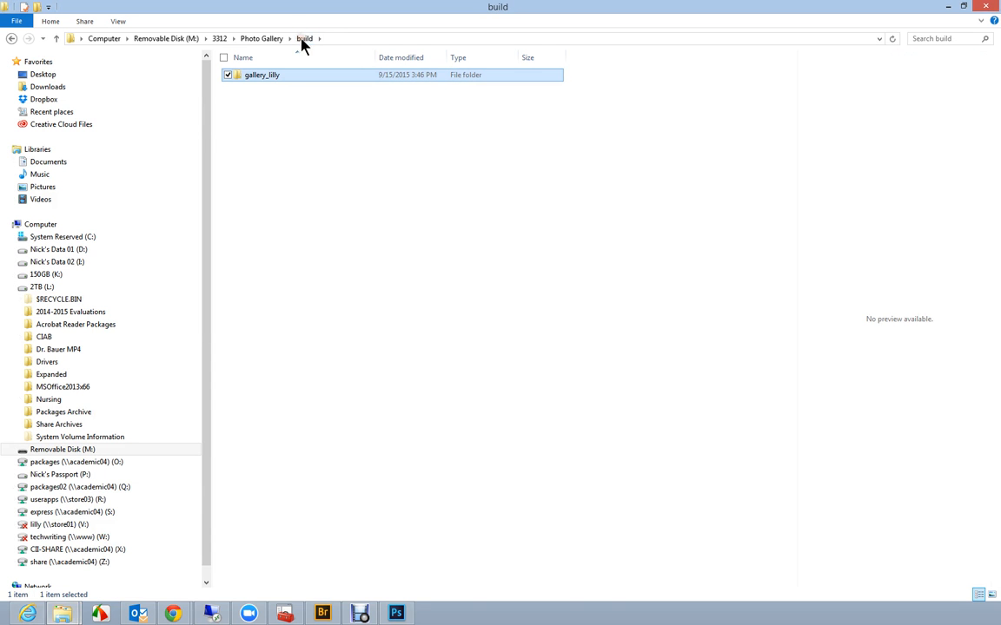
right_click(272, 76)
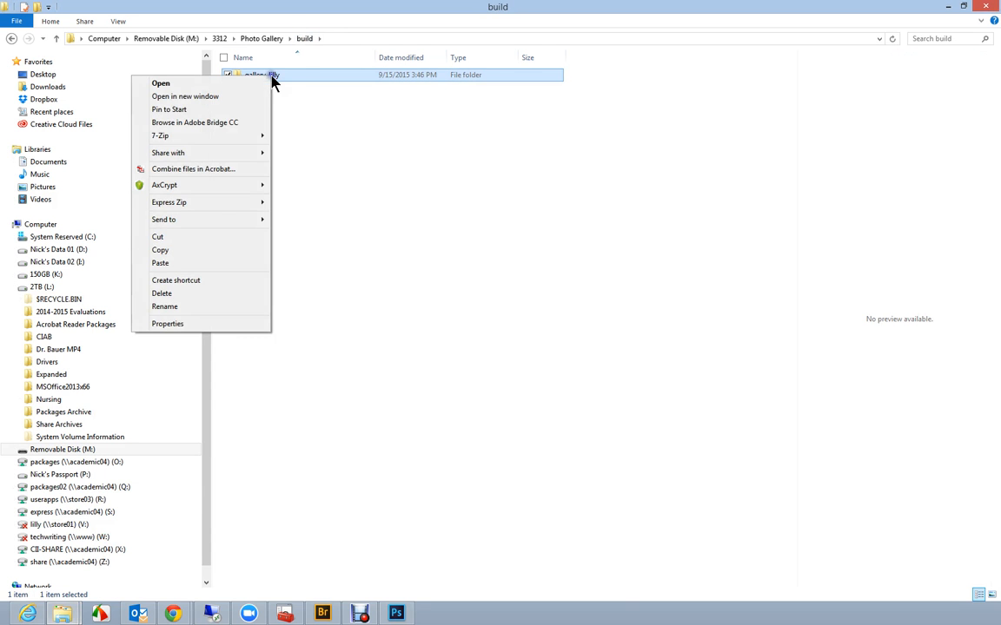
left_click(188, 293)
left_click(546, 356)
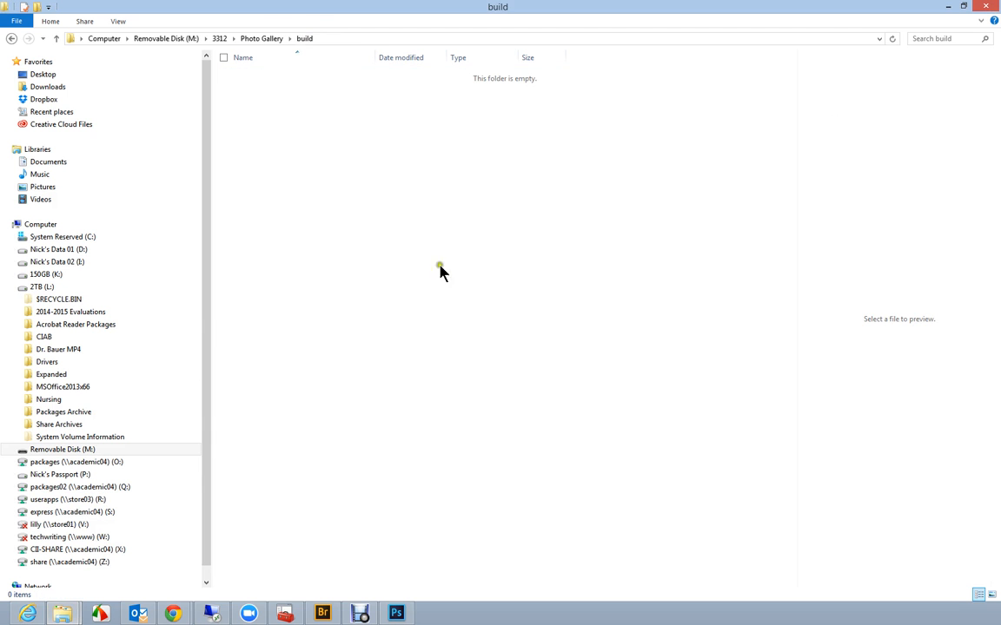
Step: Switch back to Adobe Bridge and set the web gallery template to Slideshow
left_click(323, 613)
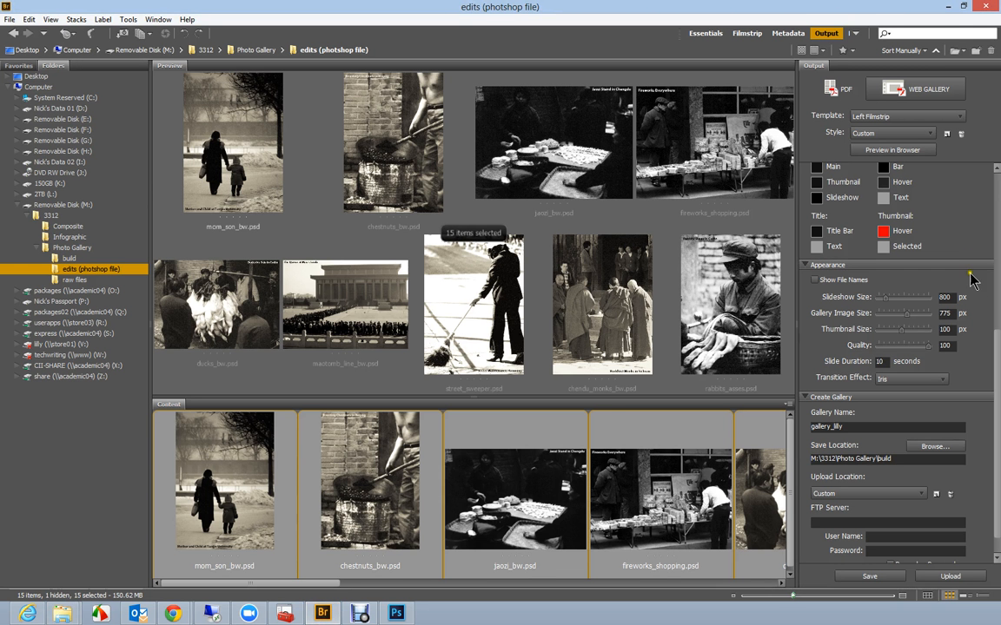
left_click_drag(996, 342, 997, 176)
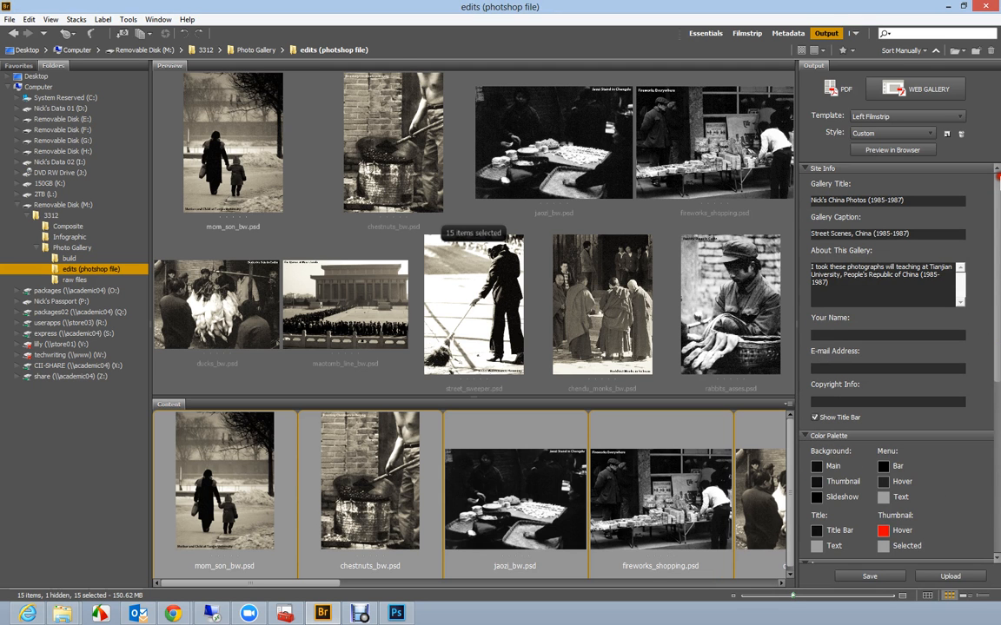
left_click(960, 116)
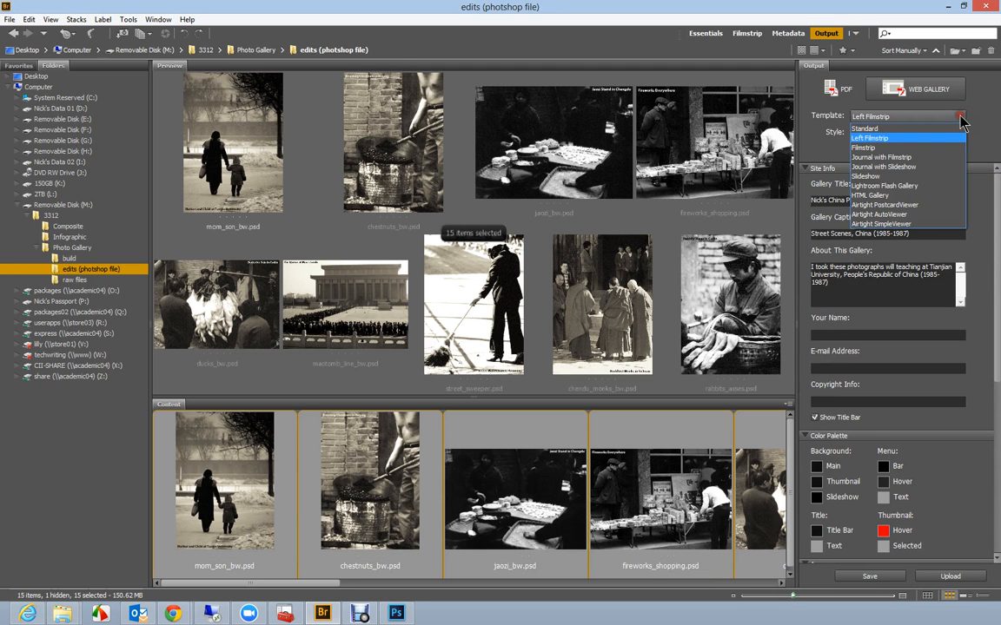
left_click(895, 177)
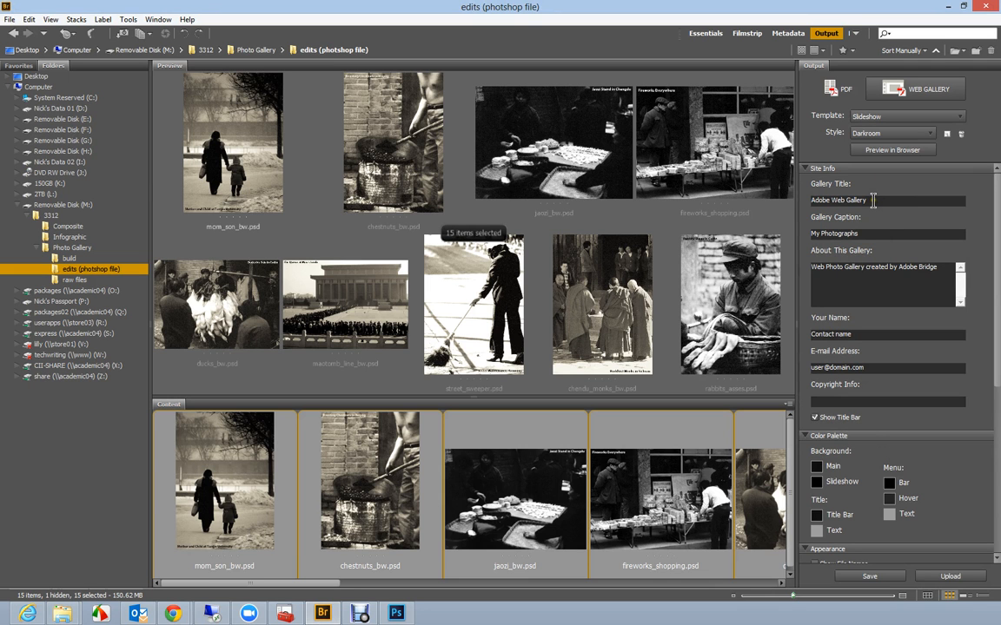
Step: Title the gallery with the photographer's first name and "China Photos (1985-1987)", and caption it "Street Scenes, China (1985-1987)"
left_click_drag(873, 200, 778, 205)
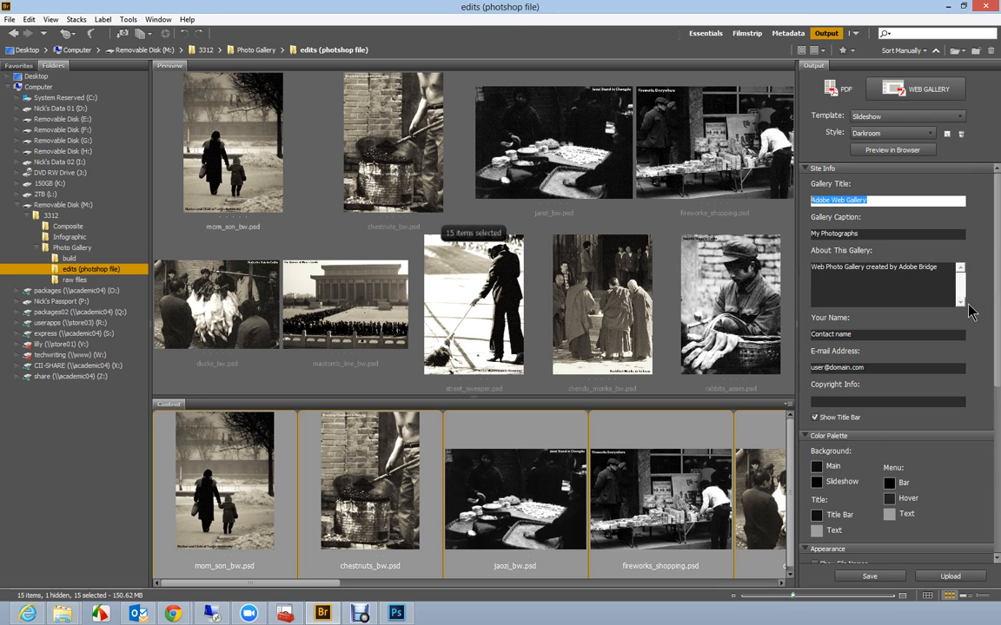
type("Nick's China Photos (1985-1987")
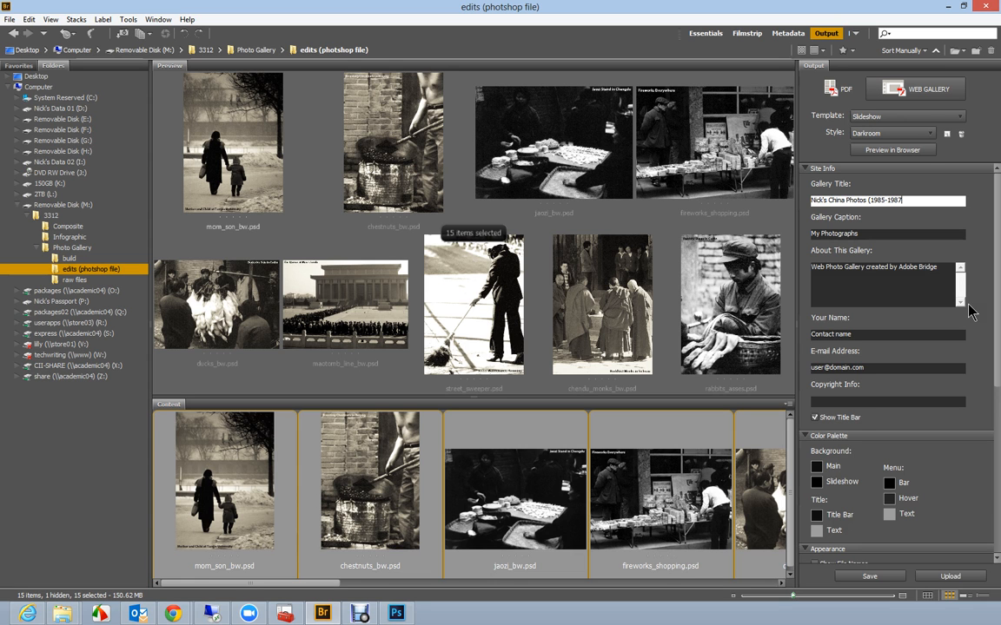
key("Tab")
type("St")
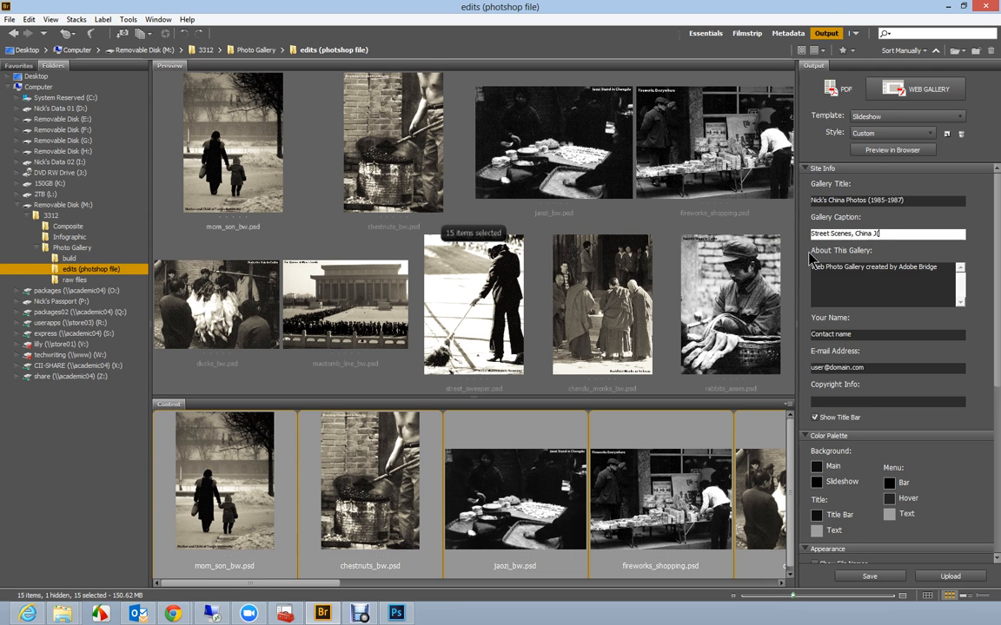
type("reet Scenes, China J")
key("BackSpace")
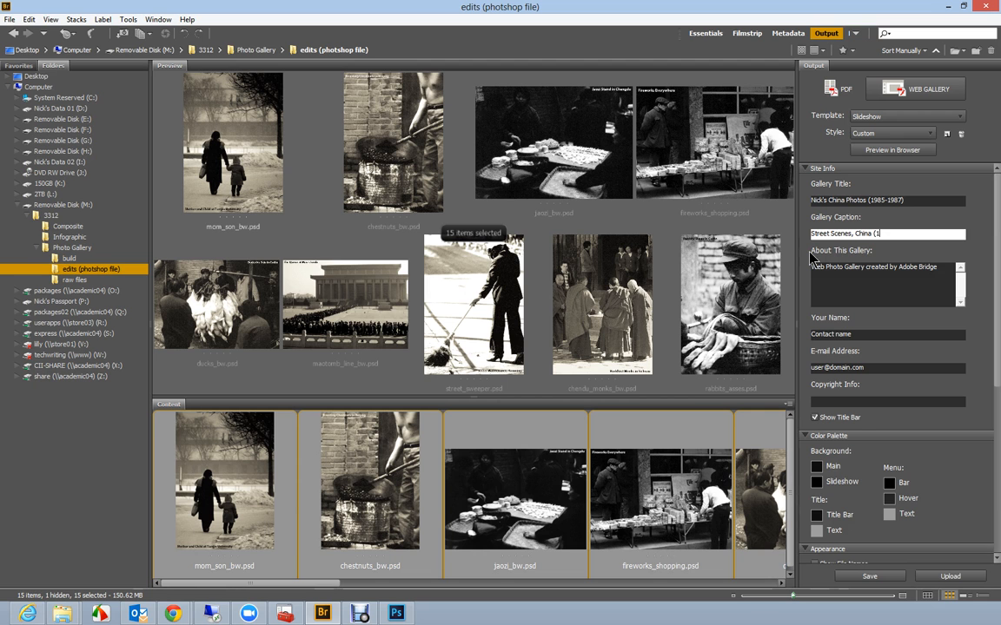
type("(19")
Step: Replace the gallery description with "I took these photos while teaching in China."
left_click_drag(812, 267, 956, 268)
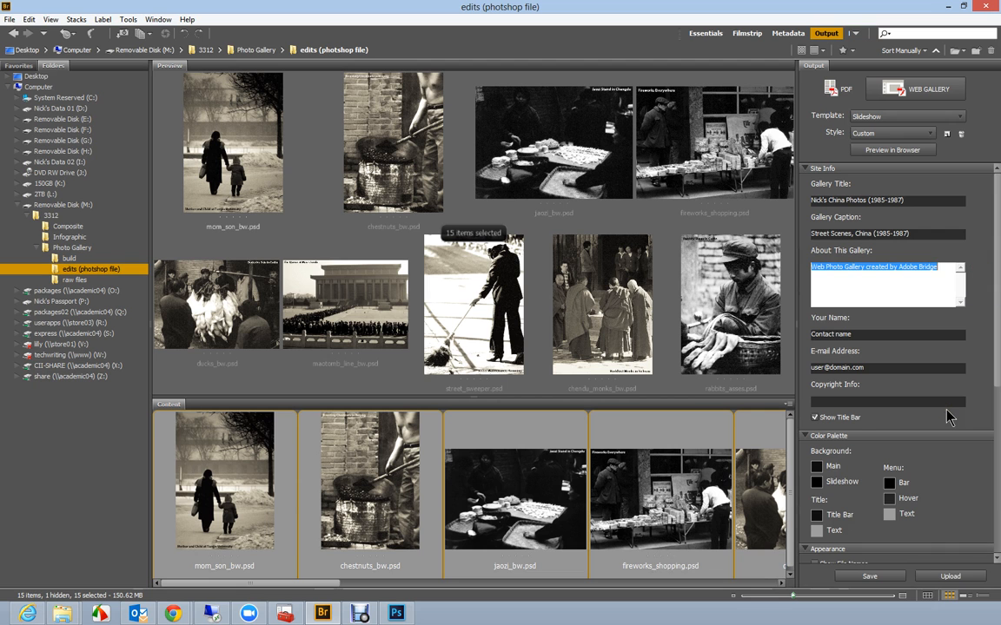
key("BackSpace")
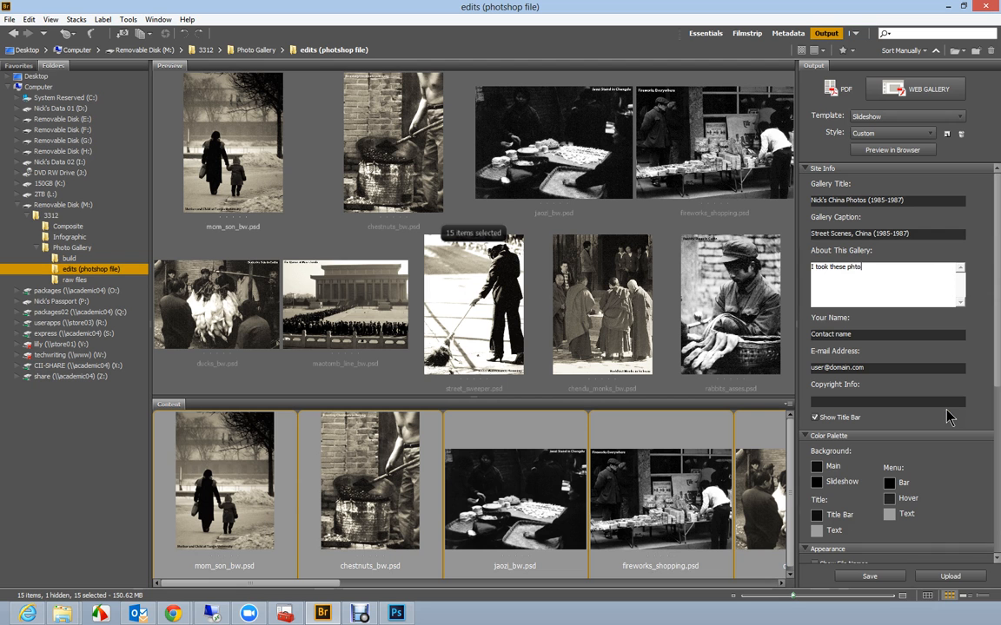
type("I took these photos while teaching in Chai")
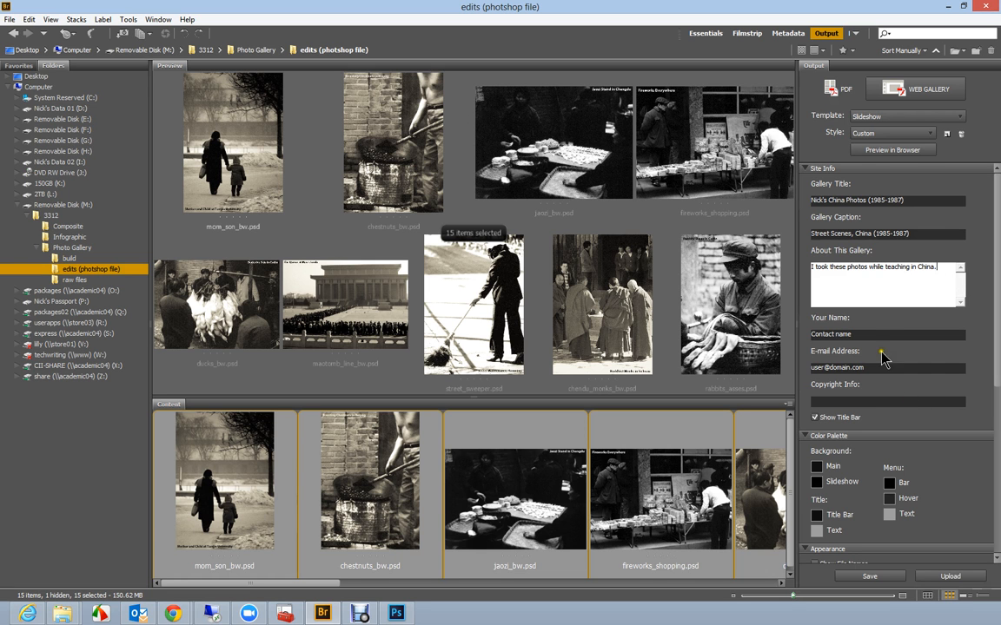
Step: Clear the gallery's contact name and e-mail address, and turn off the title bar
key("Tab")
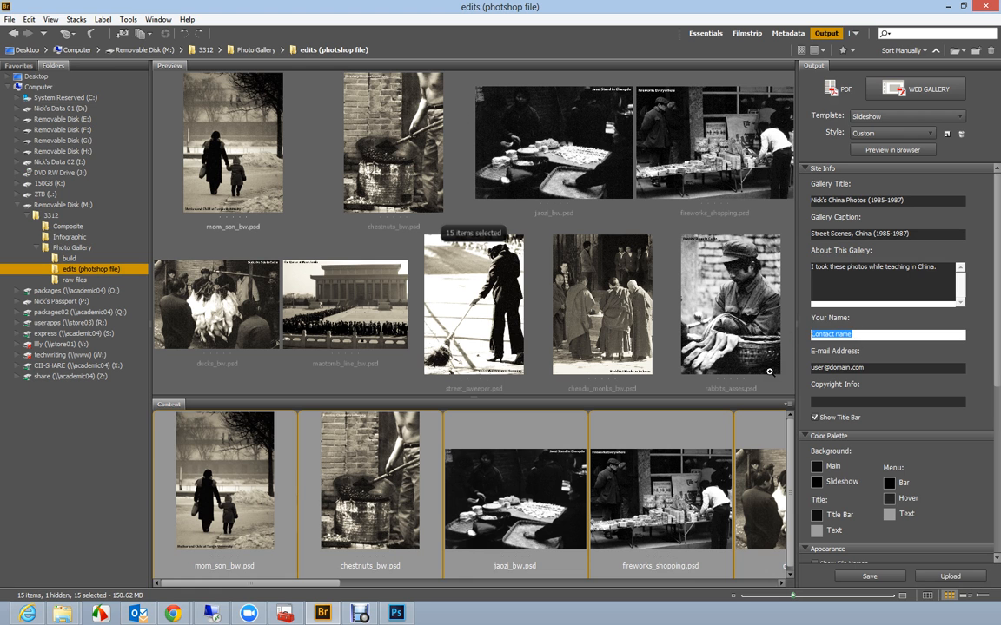
key("BackSpace")
left_click(872, 367)
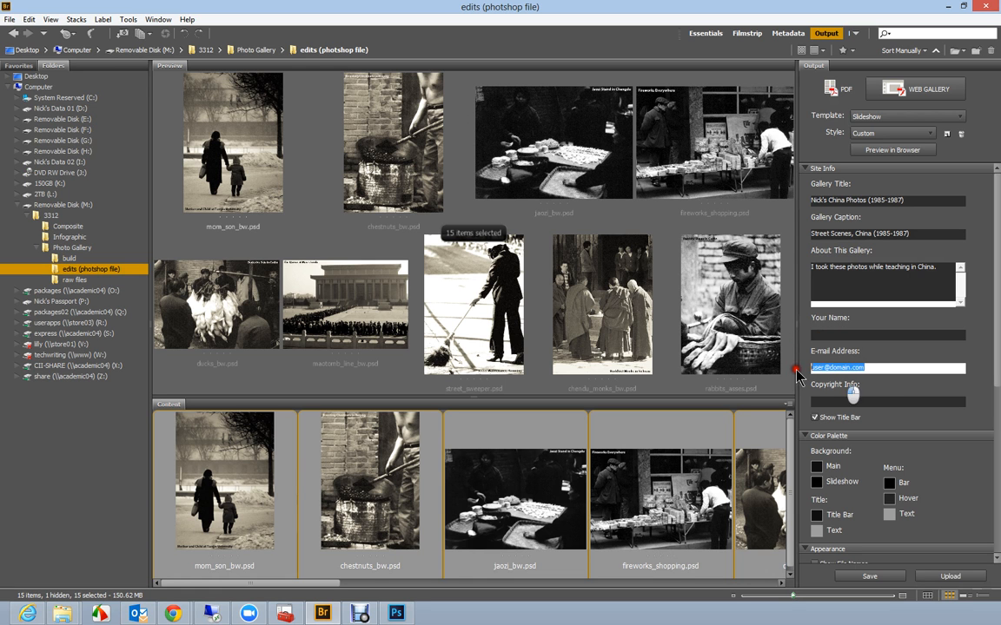
key("BackSpace")
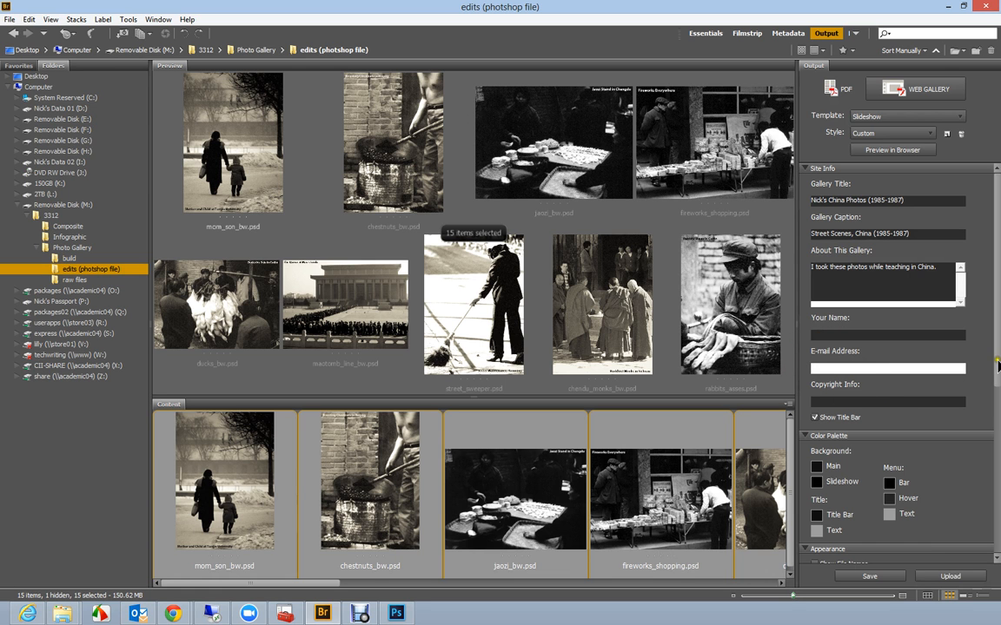
left_click_drag(998, 358, 995, 405)
left_click(815, 333)
Step: Set the slideshow size to 800 px, the gallery image size to 785 px and the thumbnail size to 50 px
left_click_drag(997, 343, 998, 408)
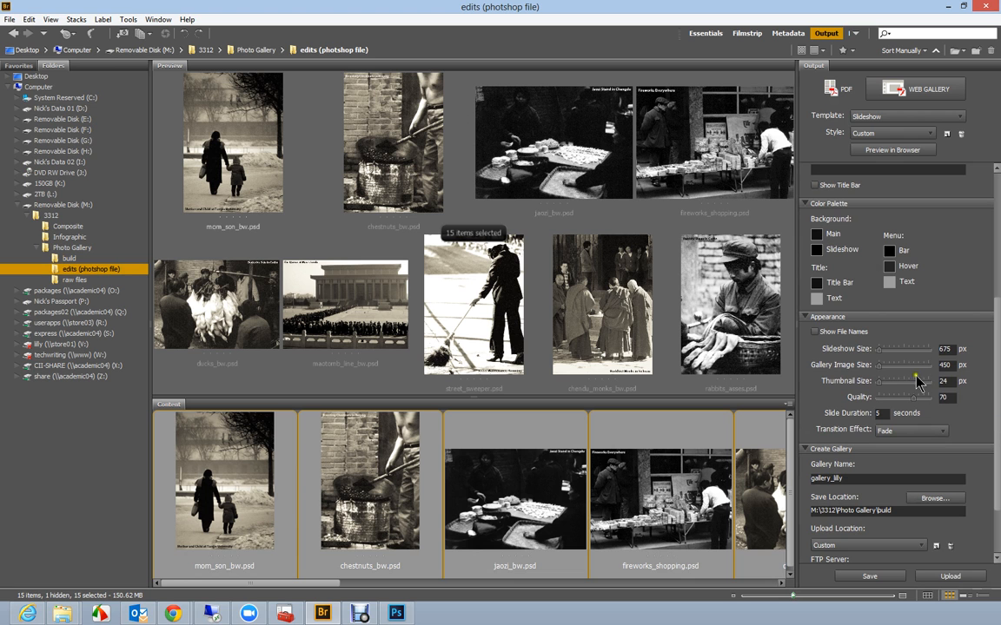
left_click_drag(953, 351, 920, 350)
type("800")
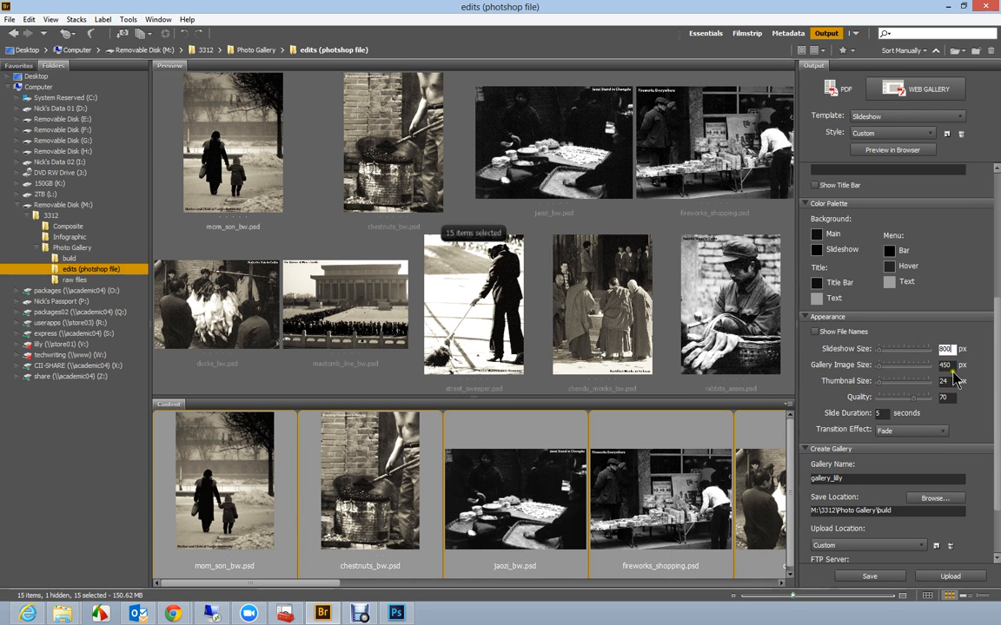
key("Tab")
type("7")
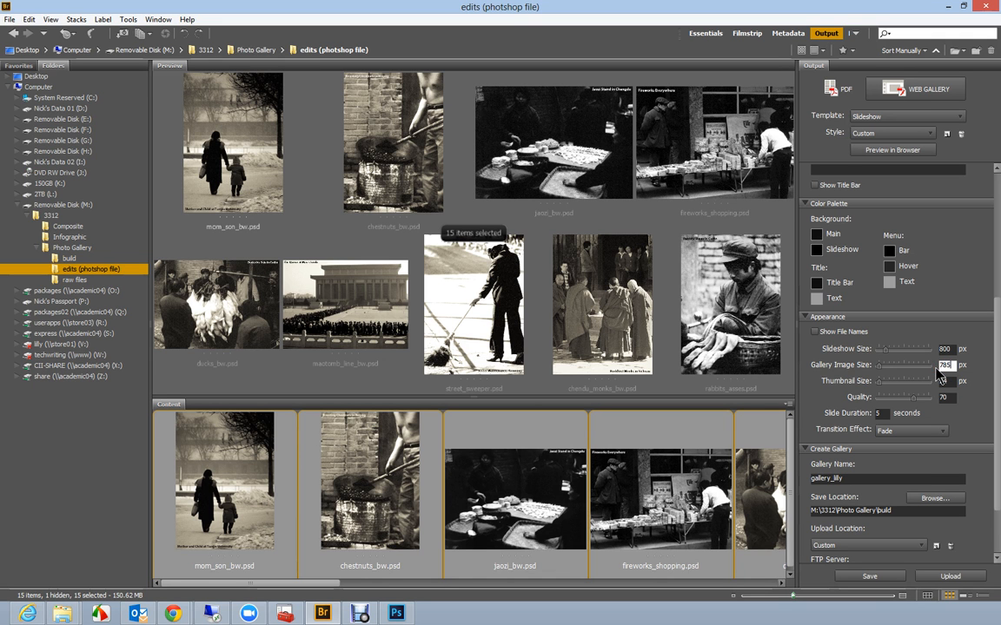
key("Tab")
type("24")
left_click_drag(950, 383, 944, 384)
Step: Set the image quality to 100, the slide duration to 10 seconds and the transition effect to Dissolve
left_click_drag(914, 398, 864, 415)
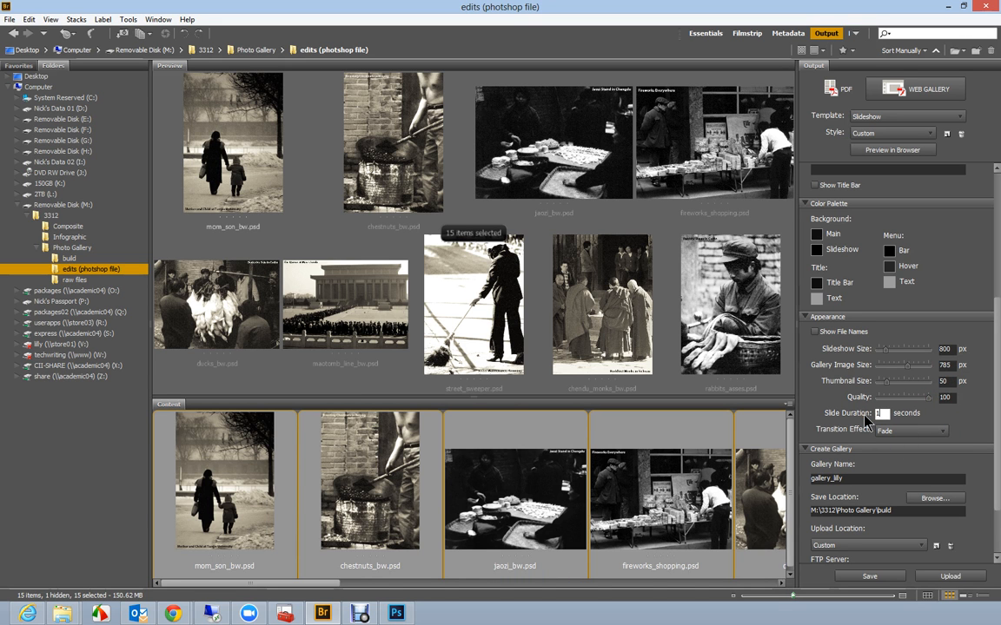
type("10")
left_click(944, 432)
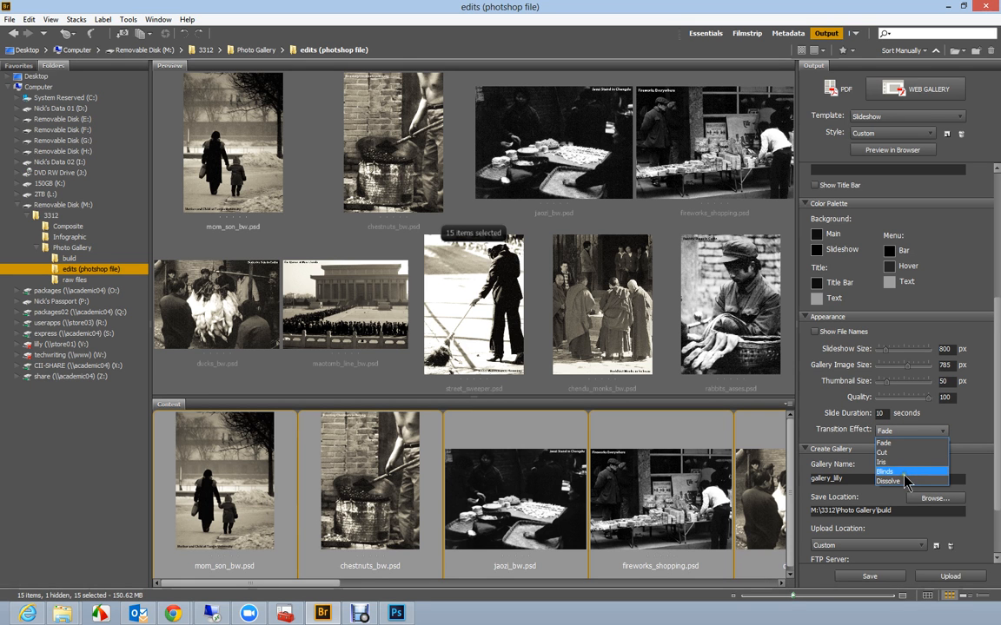
left_click(904, 481)
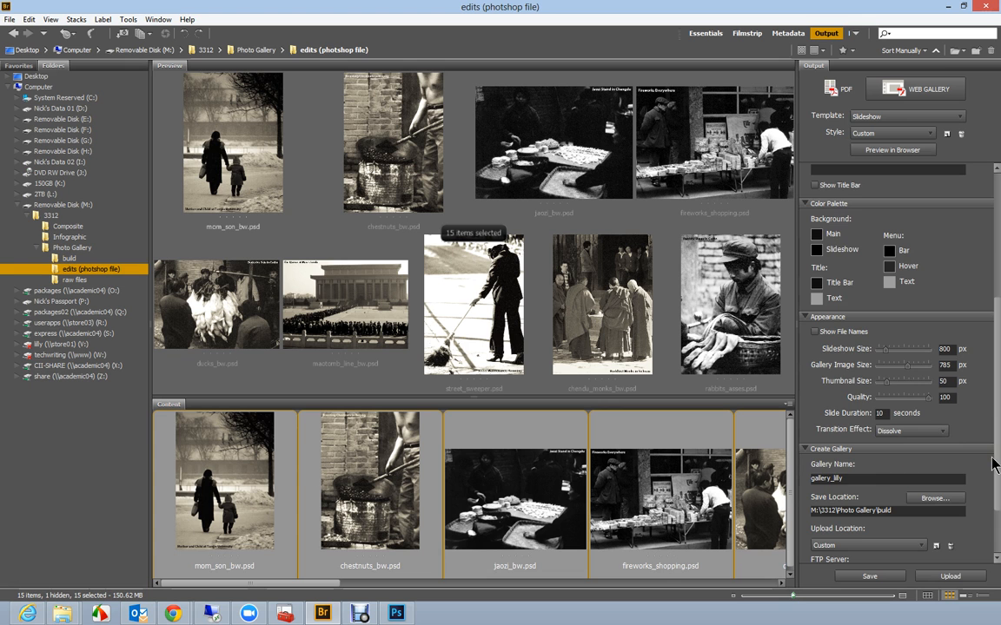
scroll(995, 443, "down", 3)
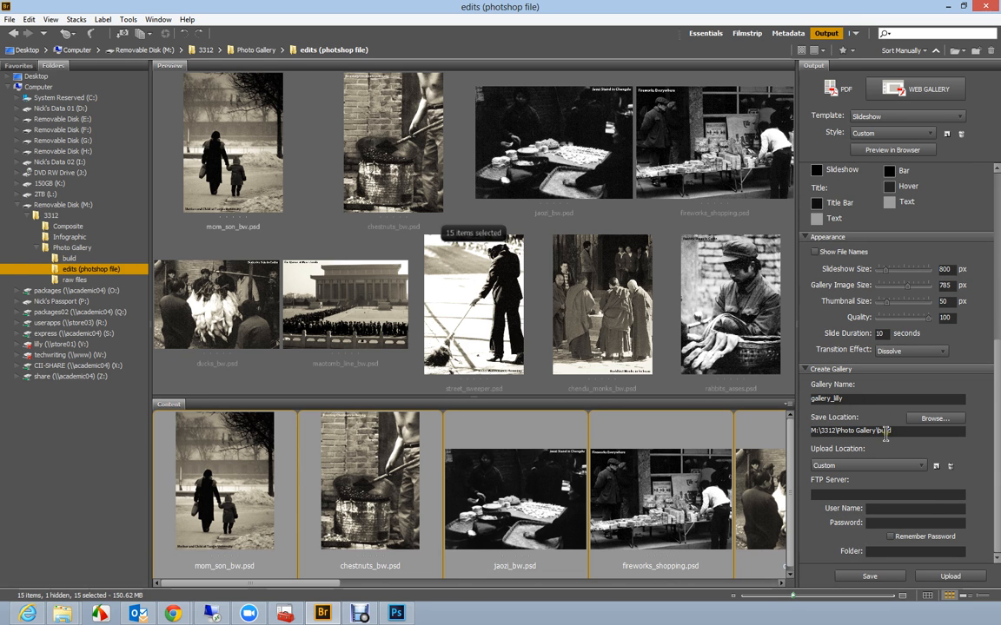
left_click_drag(889, 431, 769, 450)
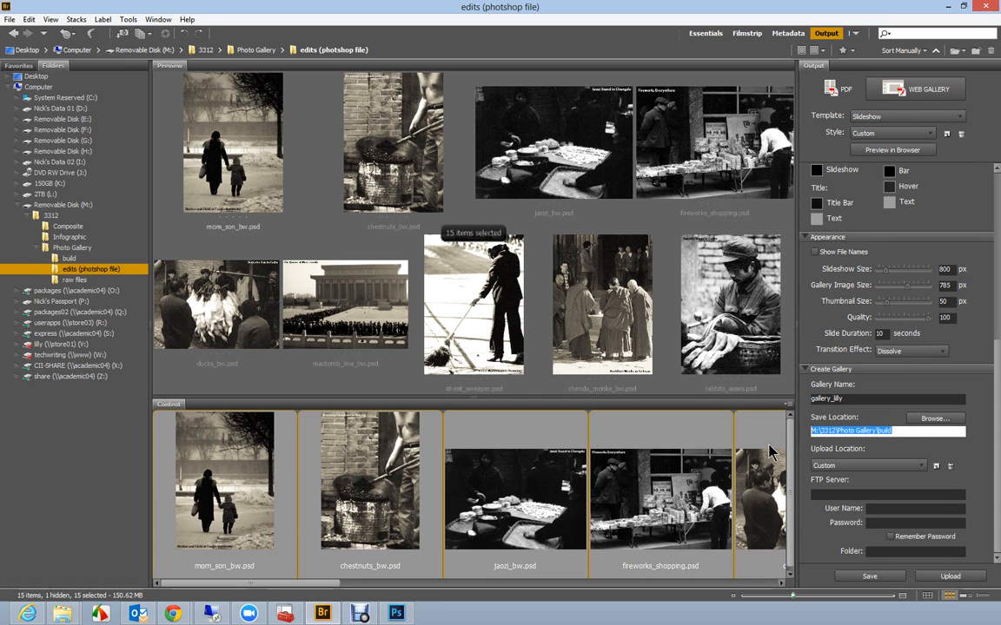
left_click(934, 419)
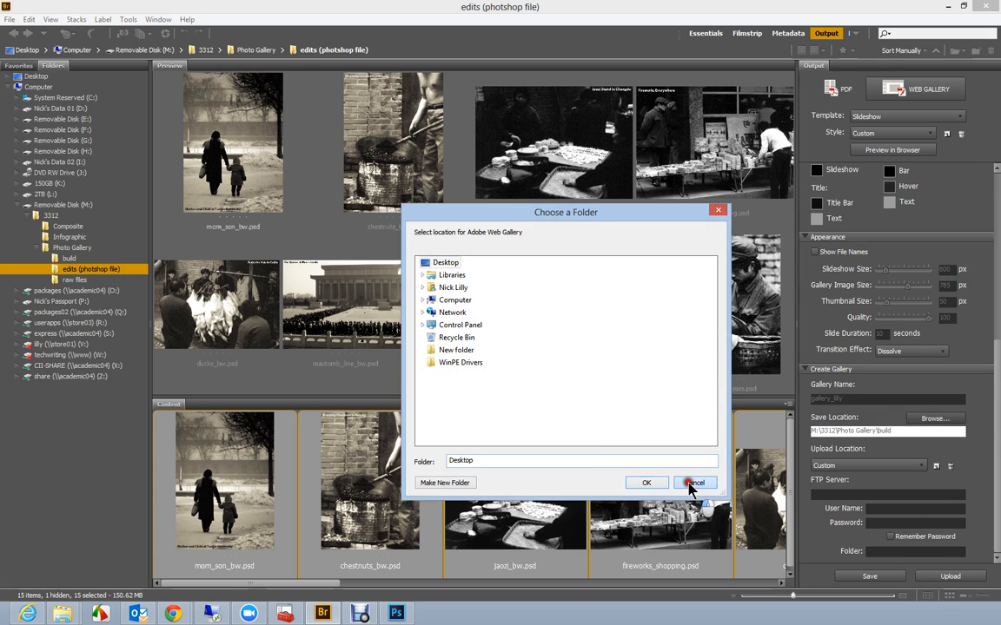
left_click(693, 480)
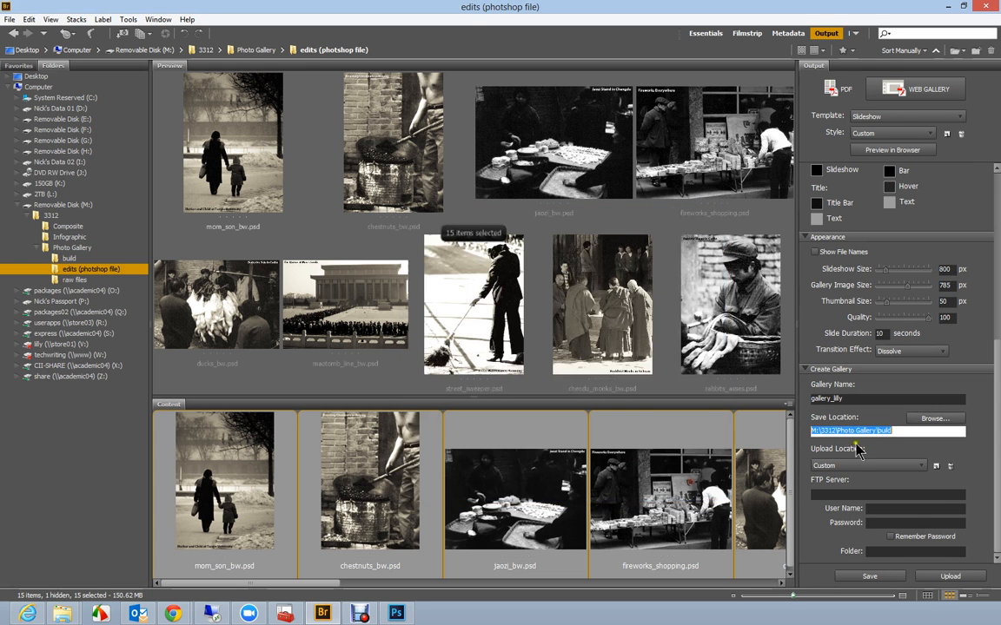
Step: Save the slideshow gallery to M:\3312\Photo Gallery\build and dismiss the completion message
left_click(867, 576)
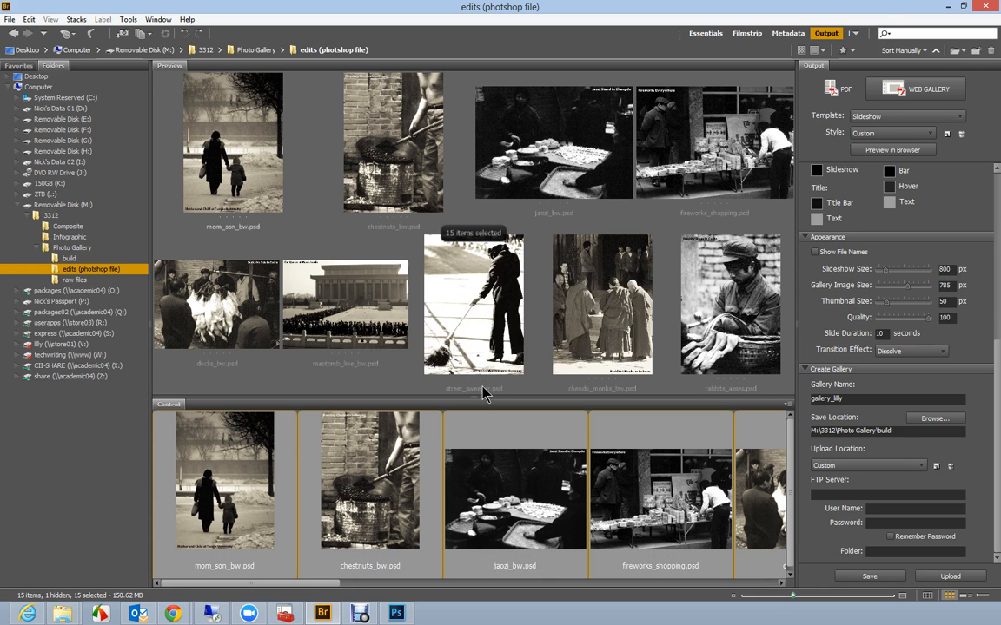
left_click(596, 341)
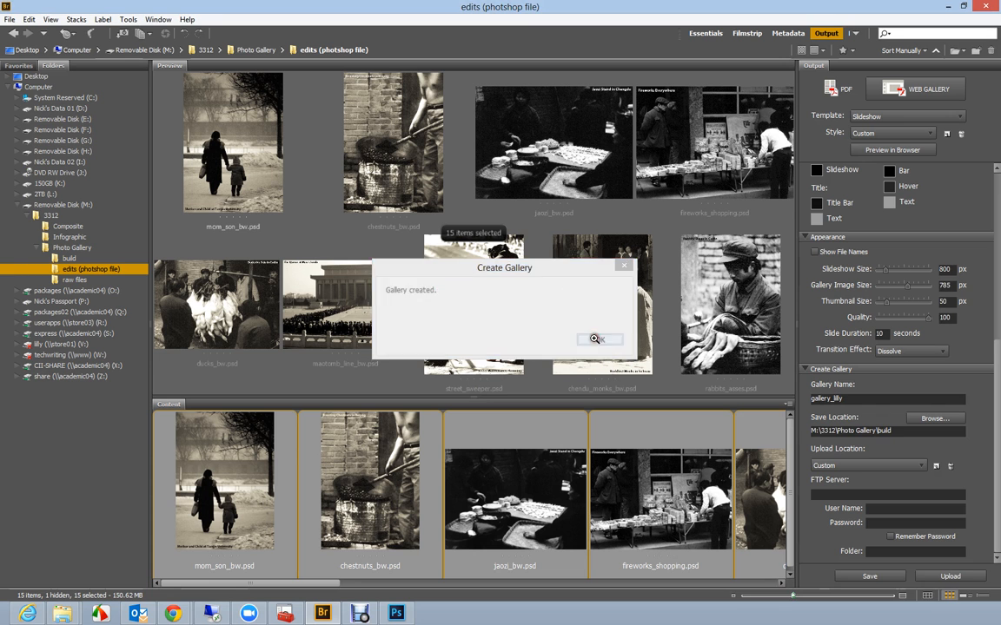
Step: Switch to File Explorer and open the newly saved gallery folder inside Photo Gallery's build folder
mouse_move(72, 608)
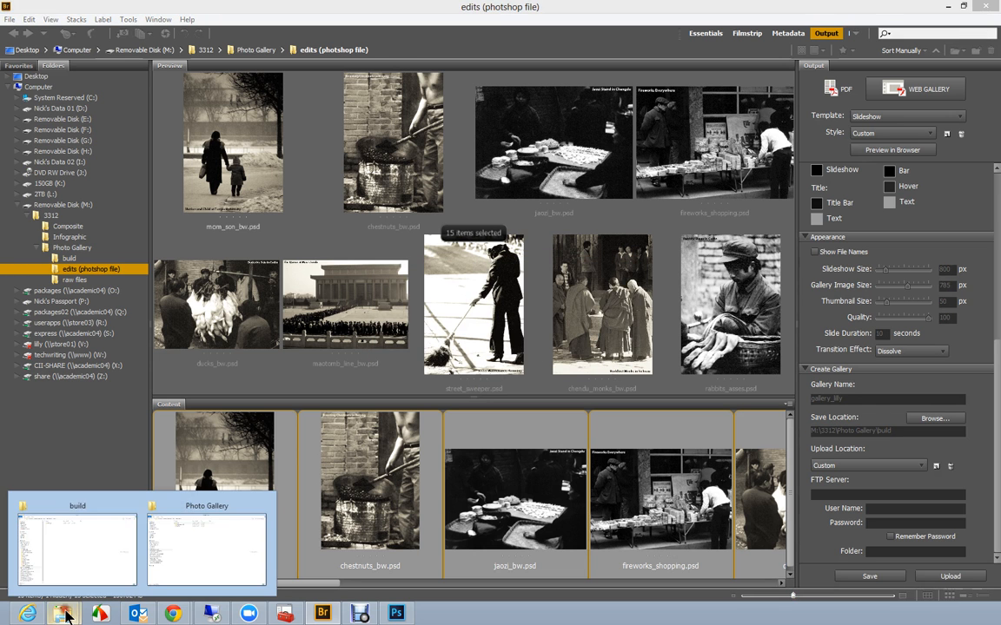
left_click(85, 516)
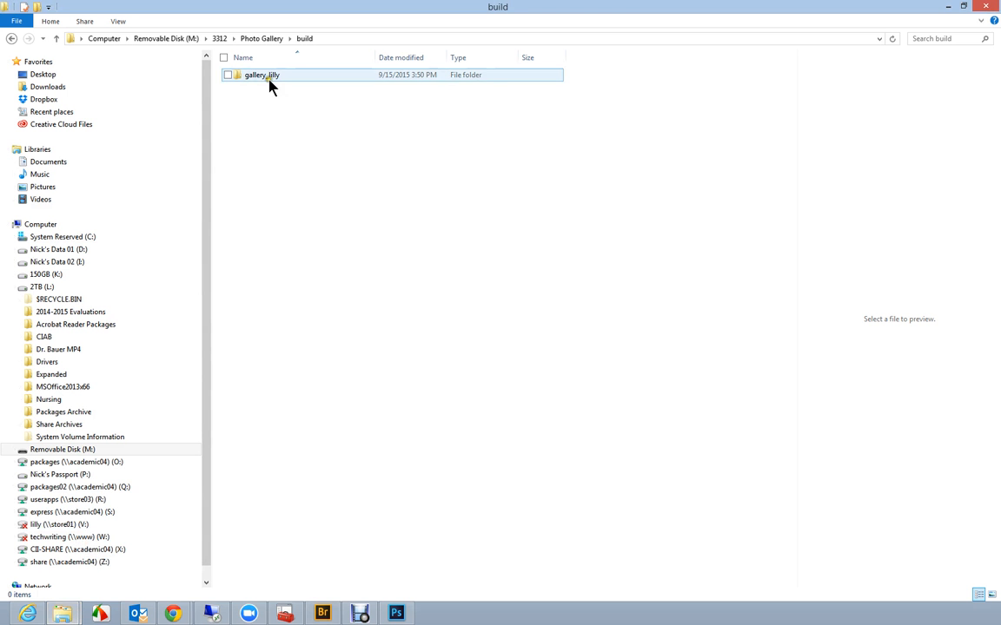
left_click(250, 41)
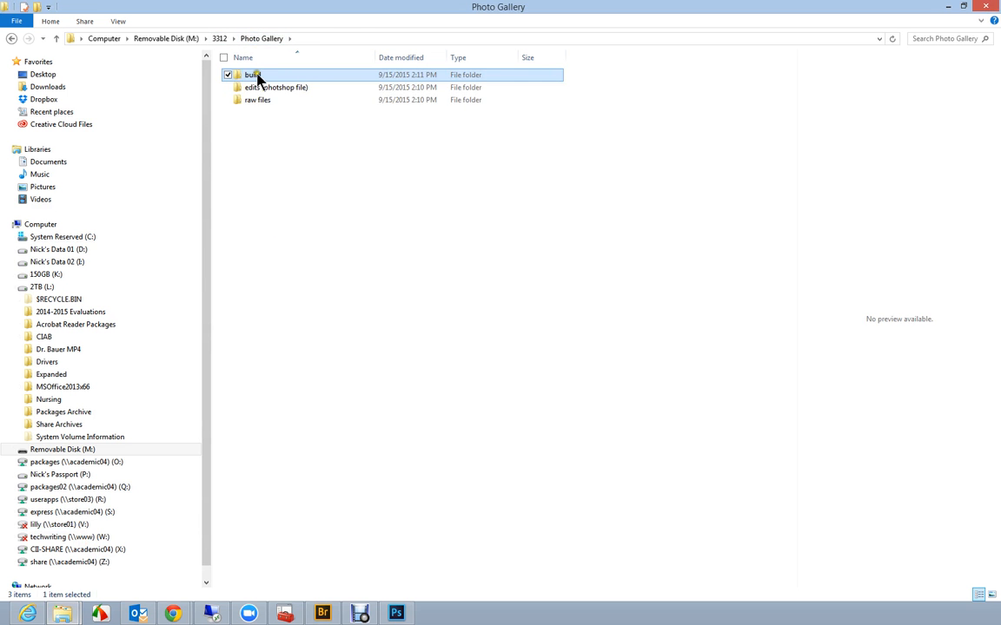
double_click(256, 74)
double_click(259, 76)
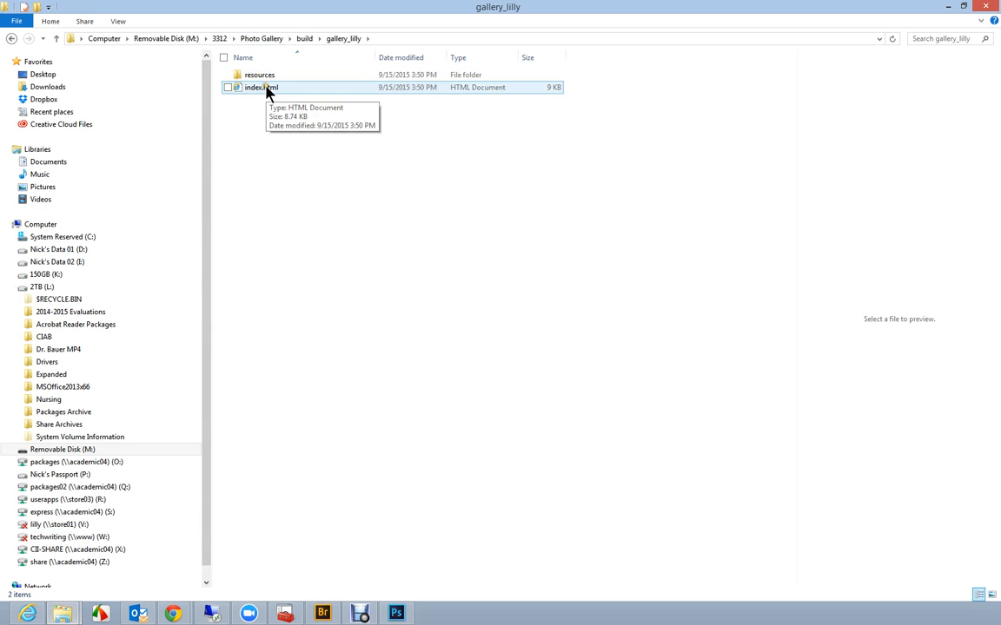
Step: Open the gallery's index.html in the browser, play and pause the slideshow to check it, and close the gallery page
double_click(266, 88)
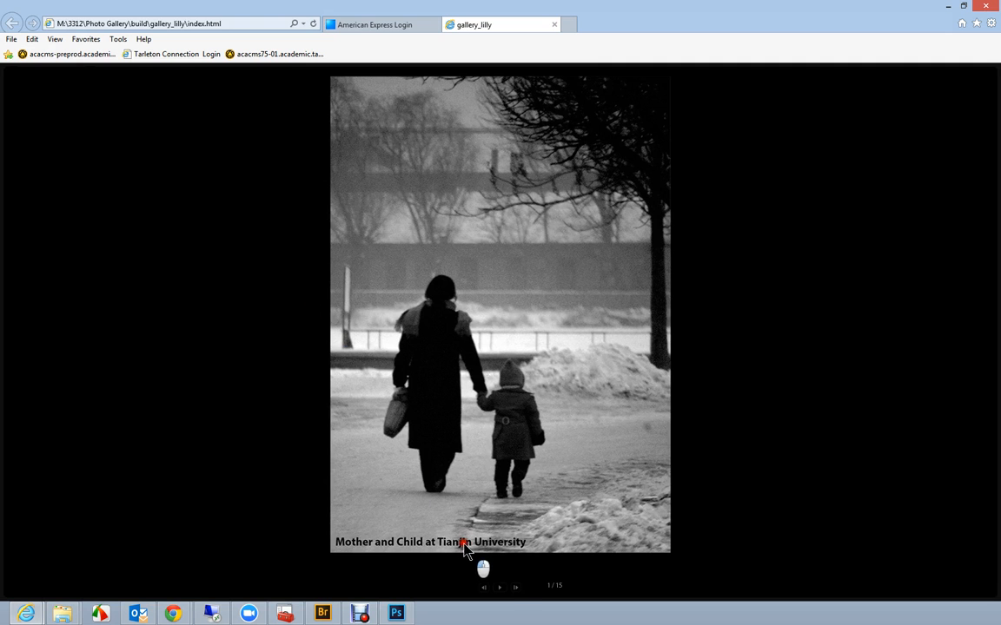
left_click(499, 588)
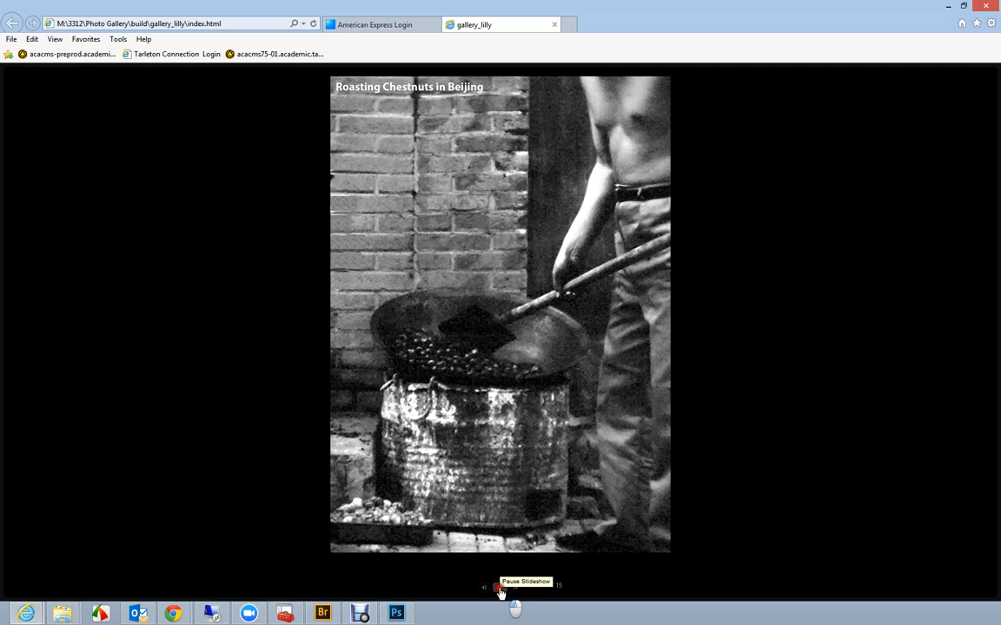
left_click(500, 589)
left_click(499, 590)
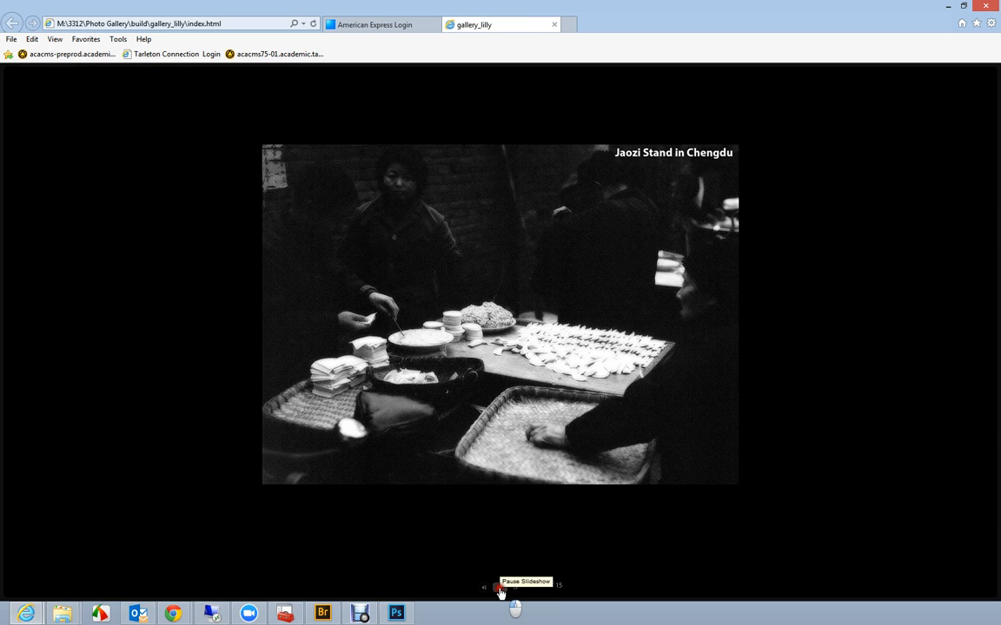
left_click(499, 589)
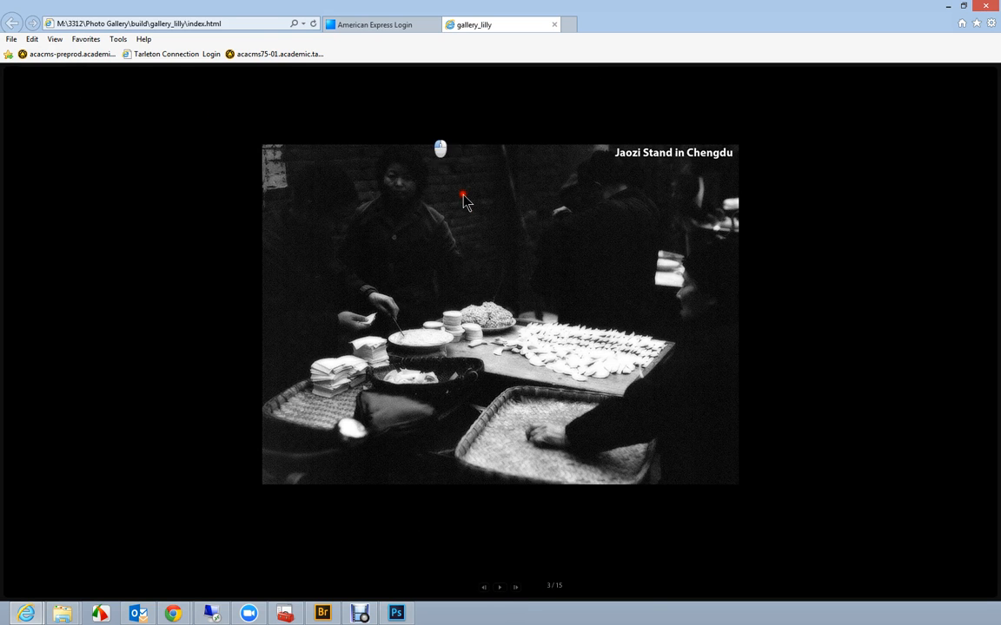
left_click(555, 24)
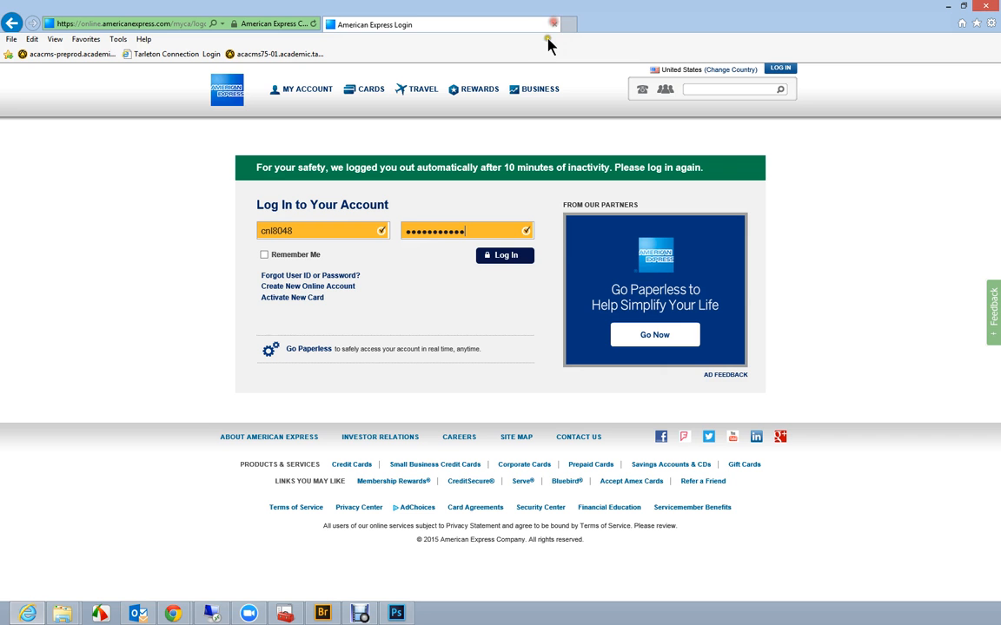
Step: Switch to File Explorer and permanently delete the saved gallery folder from Photo Gallery's build folder
left_click(63, 613)
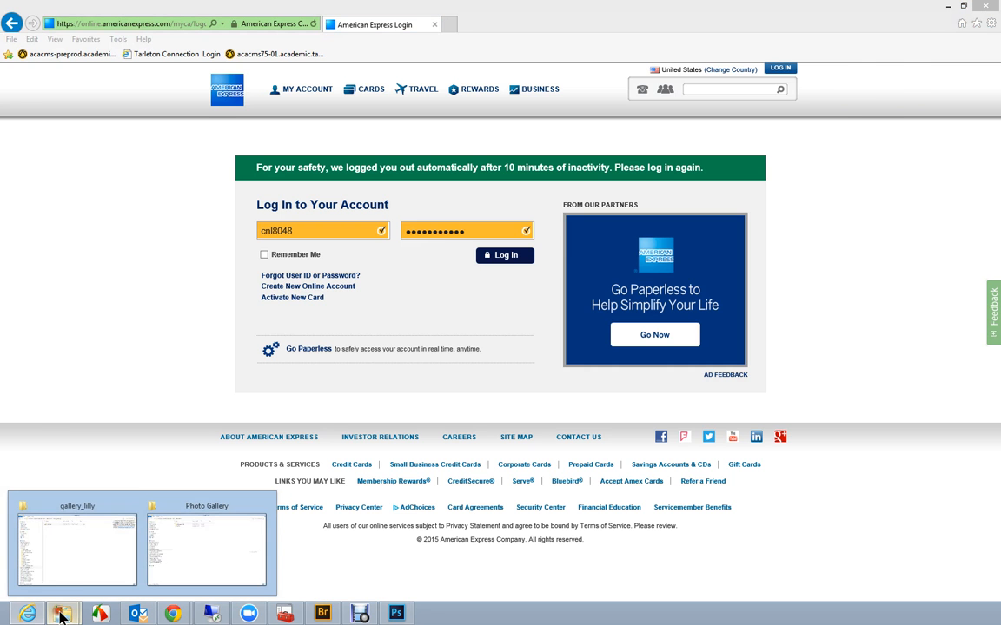
left_click(96, 571)
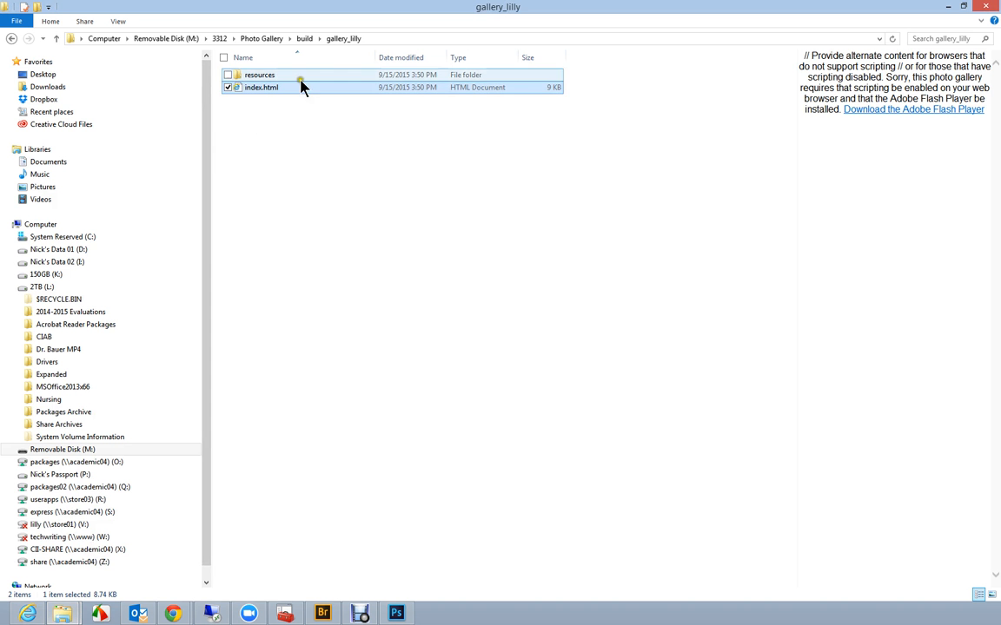
left_click(298, 43)
right_click(272, 75)
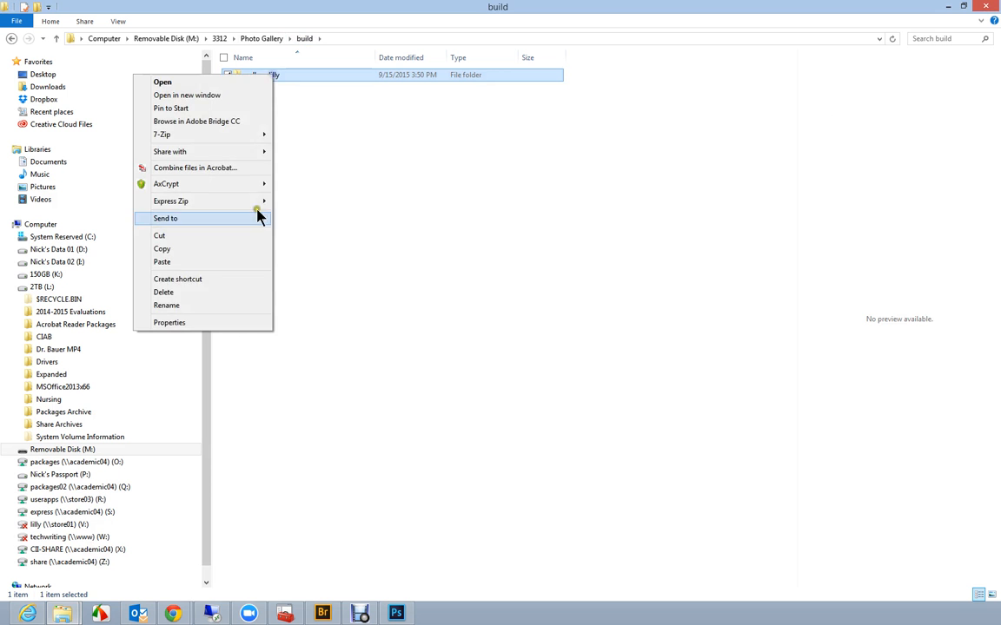
left_click(193, 294)
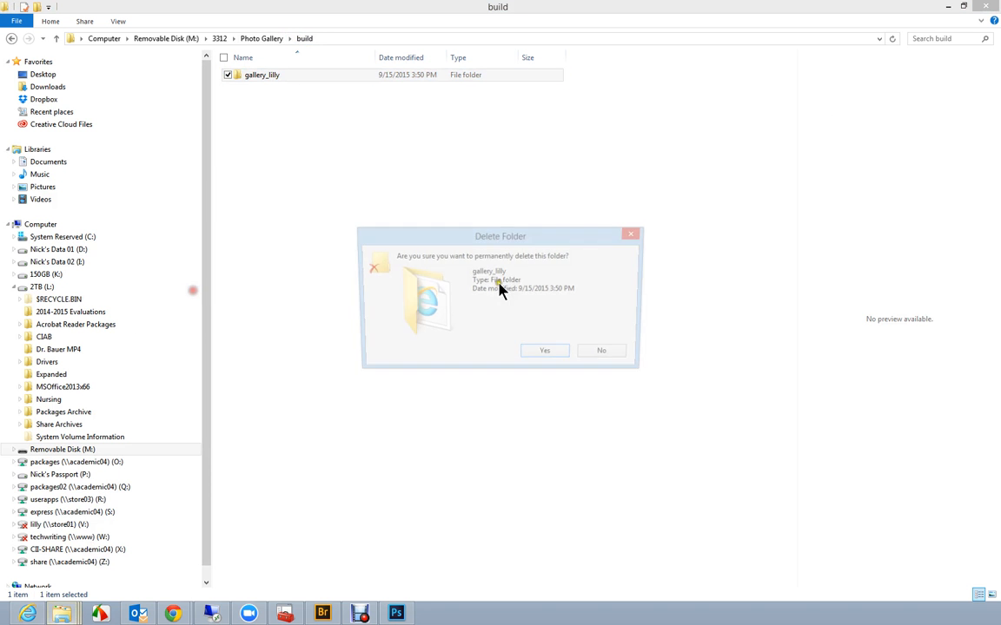
left_click(548, 358)
Step: Switch to Bridge, turn on Show Title Bar and save the slideshow gallery again, dismissing the completion message
key("alt+Tab")
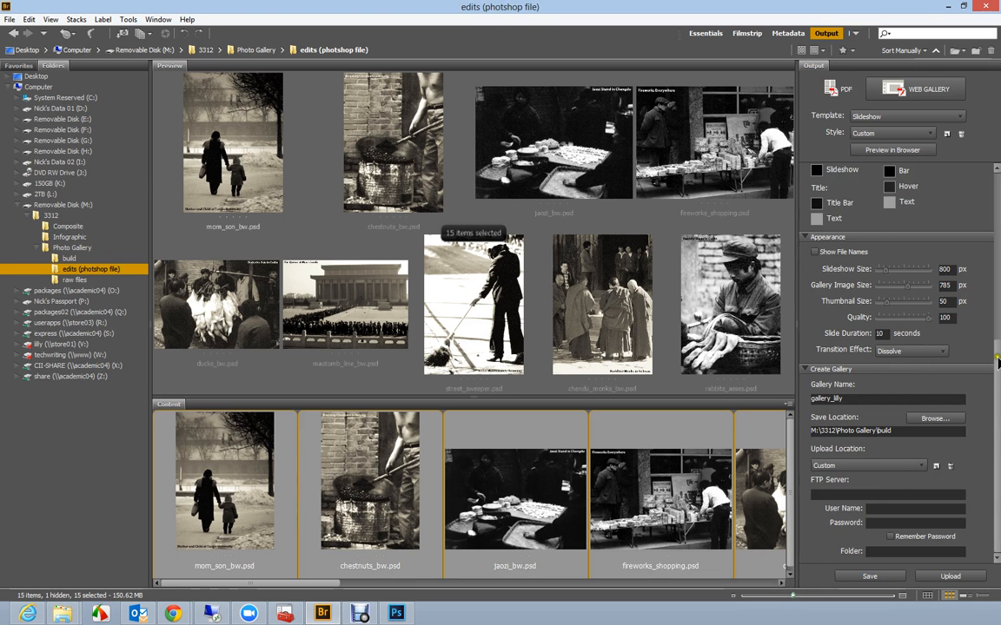
left_click_drag(996, 359, 997, 243)
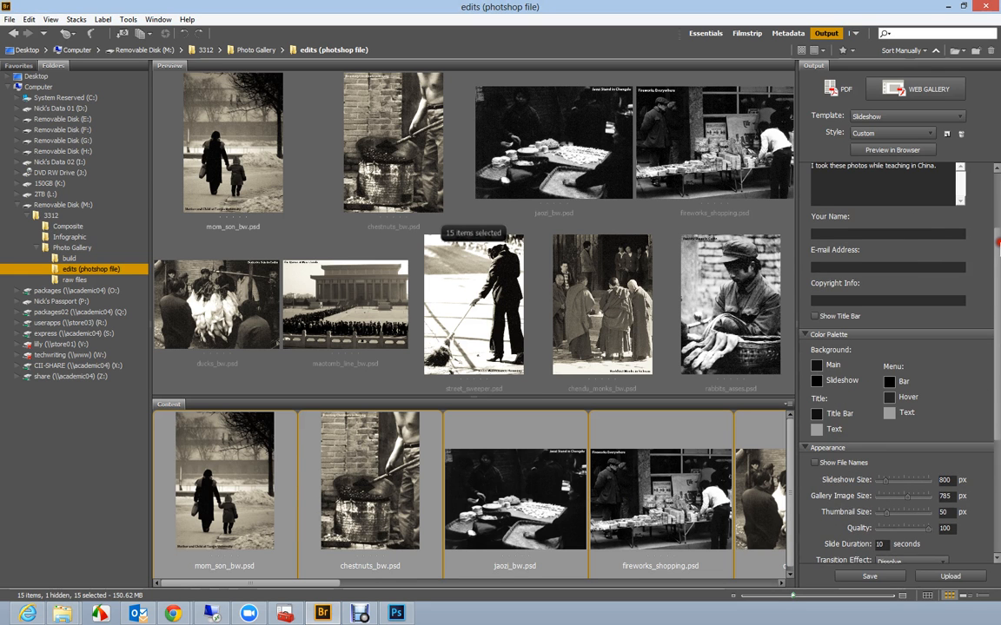
left_click(817, 317)
left_click_drag(998, 380, 990, 496)
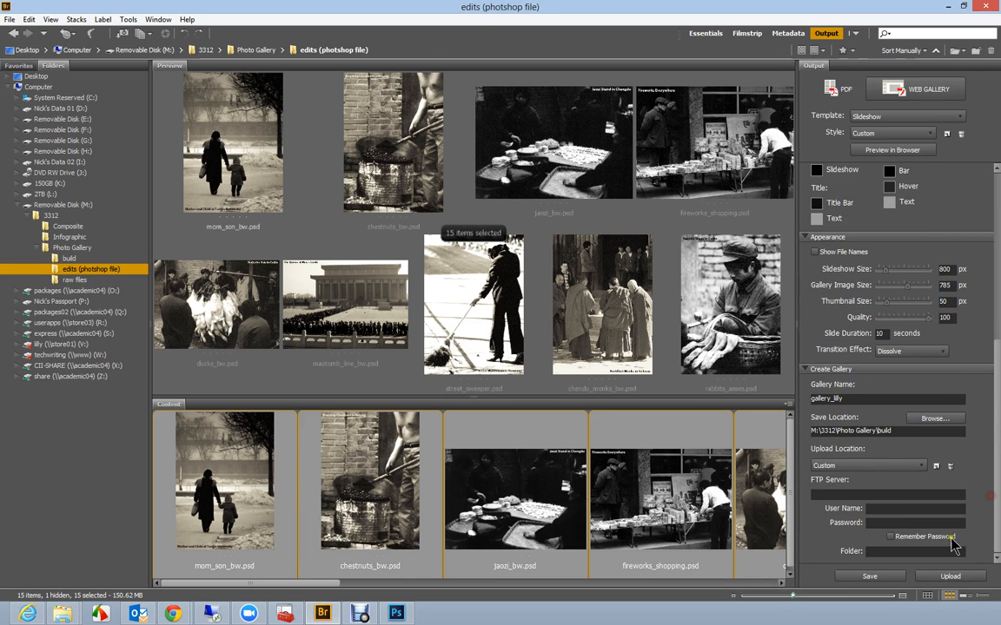
left_click(869, 576)
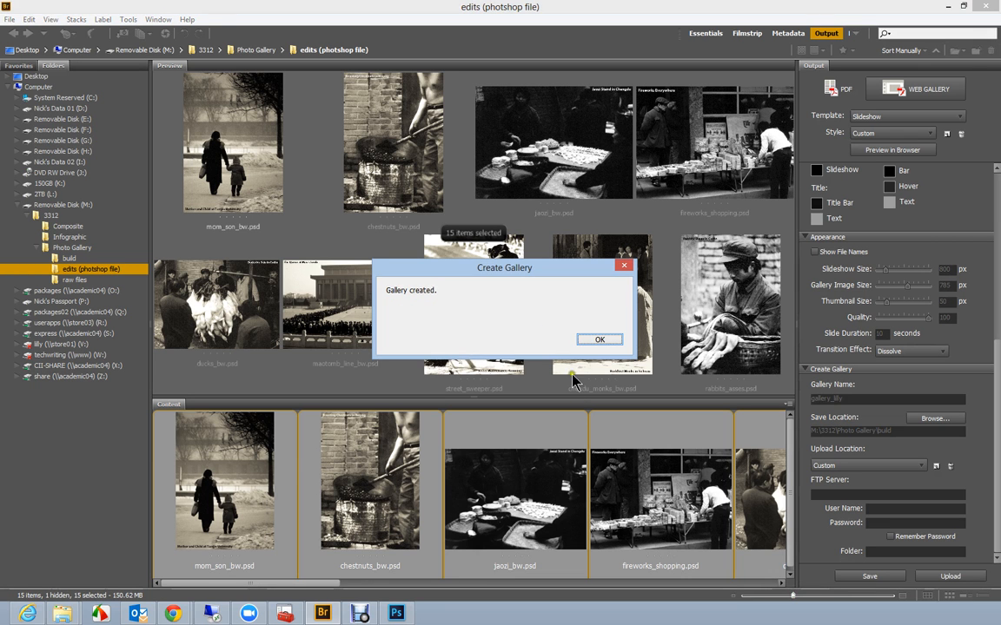
left_click(601, 339)
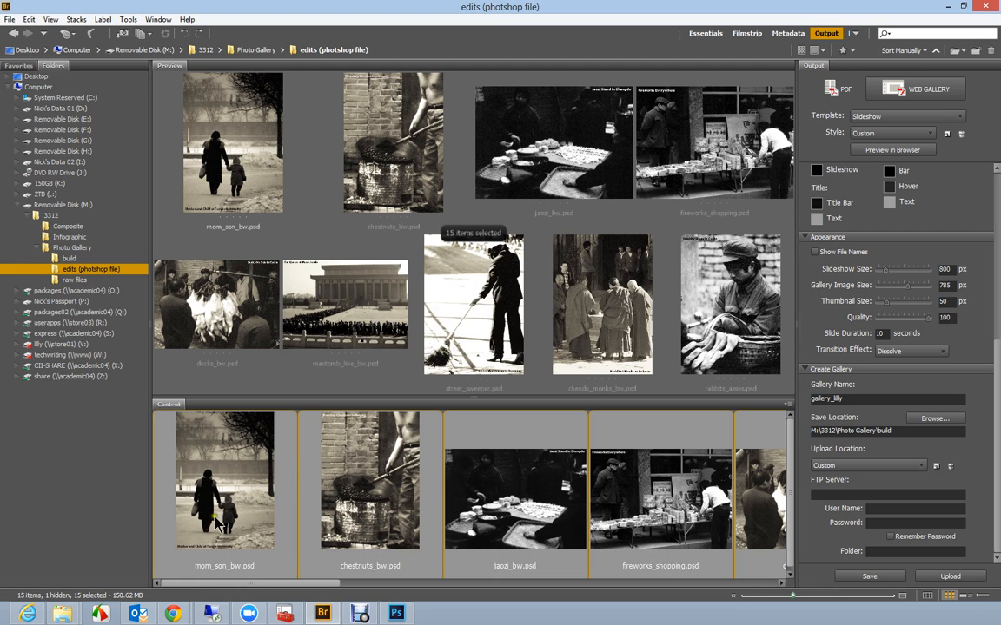
Step: Open index.html from the regenerated gallery folder in the browser, view its About this Gallery text, and close the gallery page
mouse_move(59, 612)
left_click(87, 508)
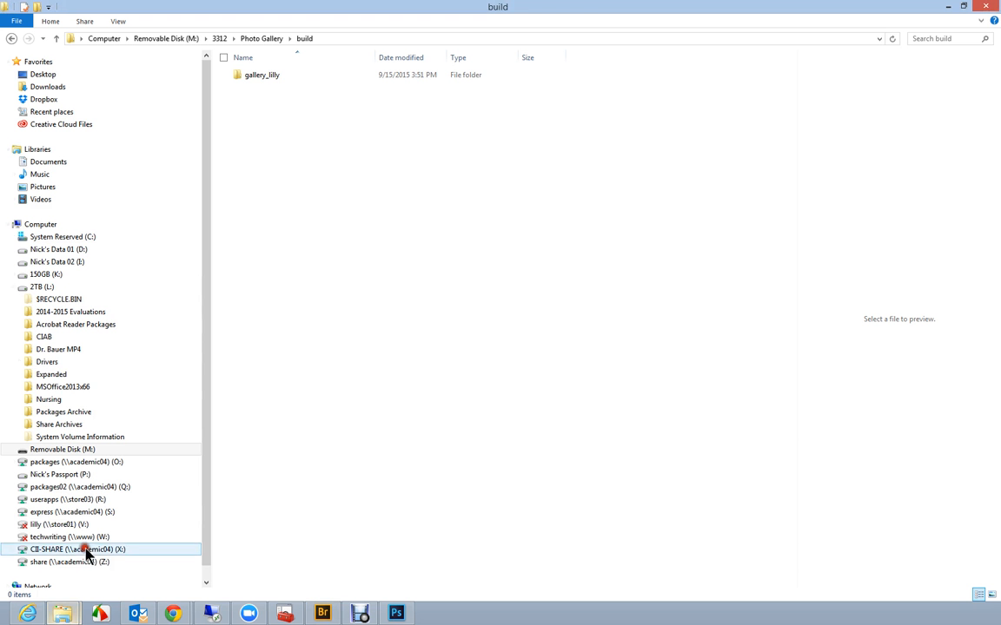
double_click(265, 77)
double_click(269, 87)
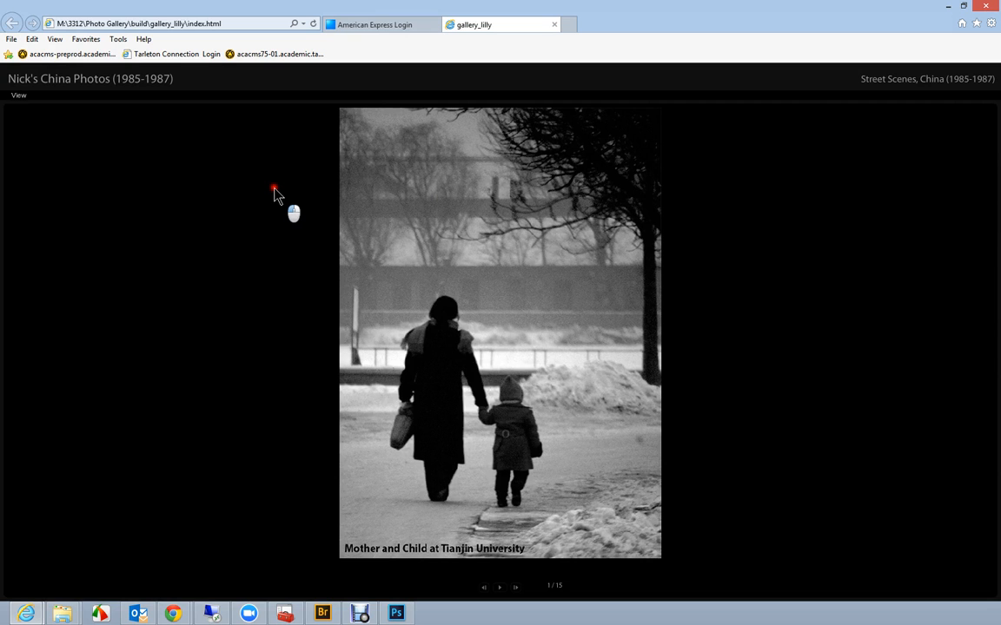
left_click(14, 98)
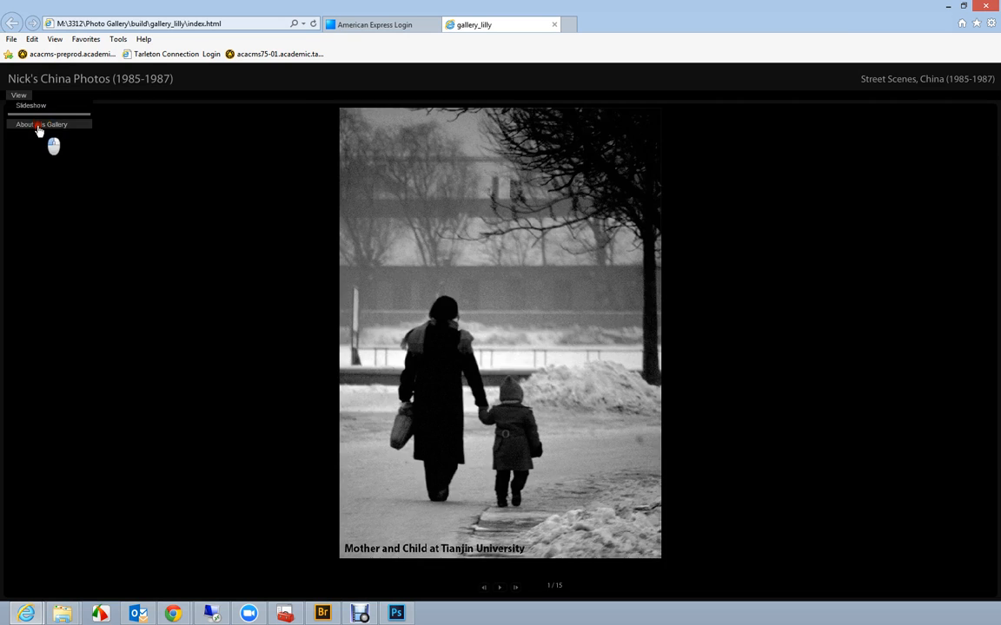
left_click(38, 125)
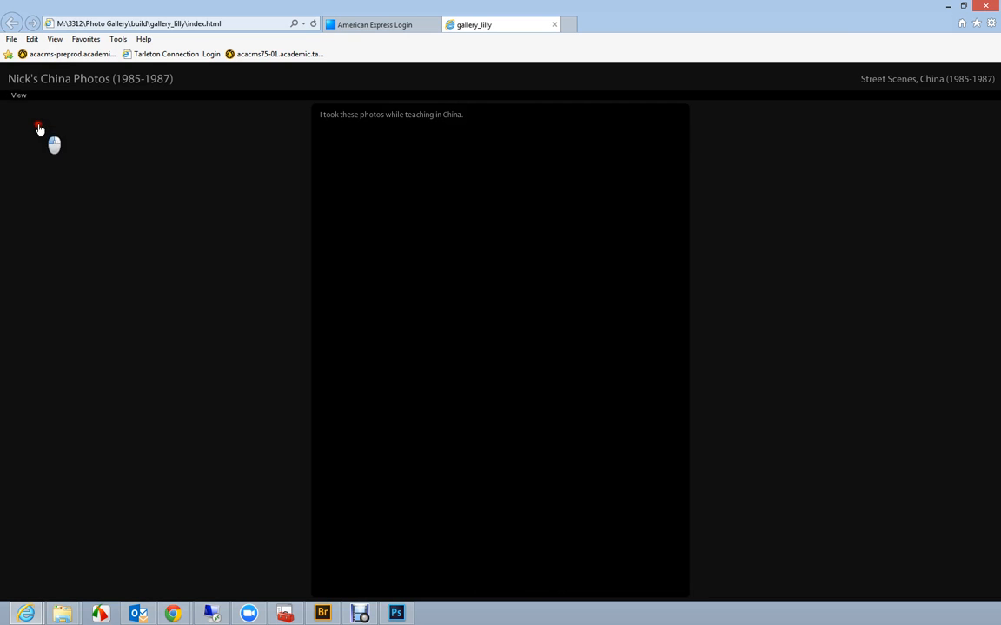
left_click(21, 97)
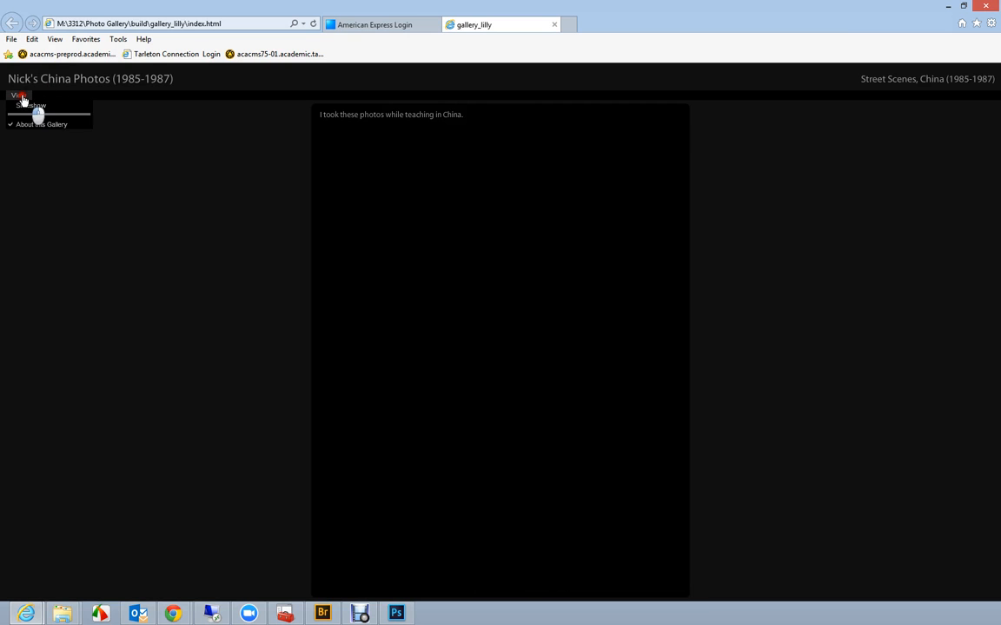
left_click(554, 27)
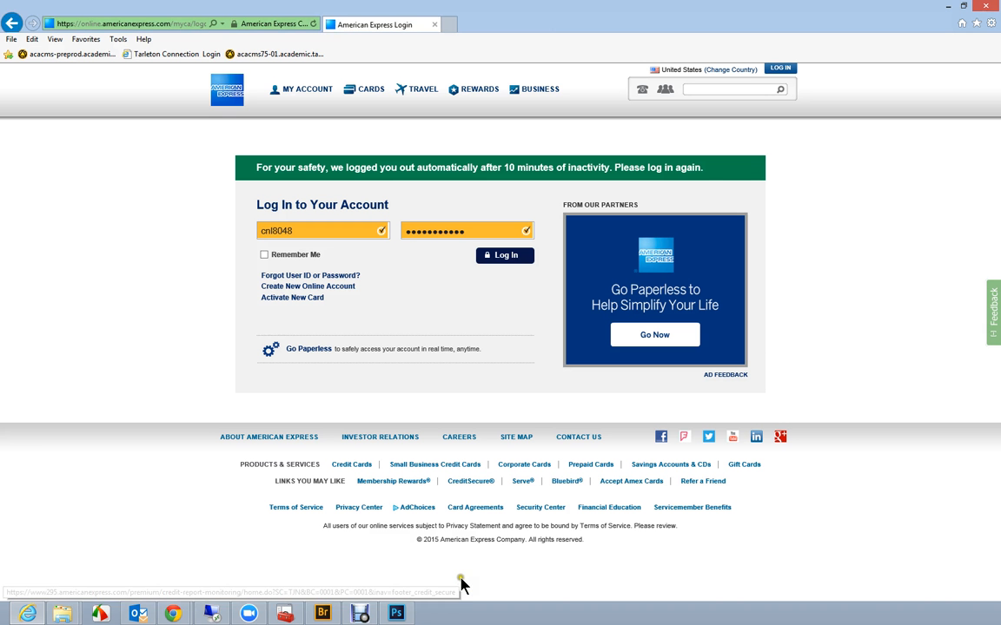
Step: Switch to Bridge and change the web gallery template to HTML Gallery
left_click(322, 614)
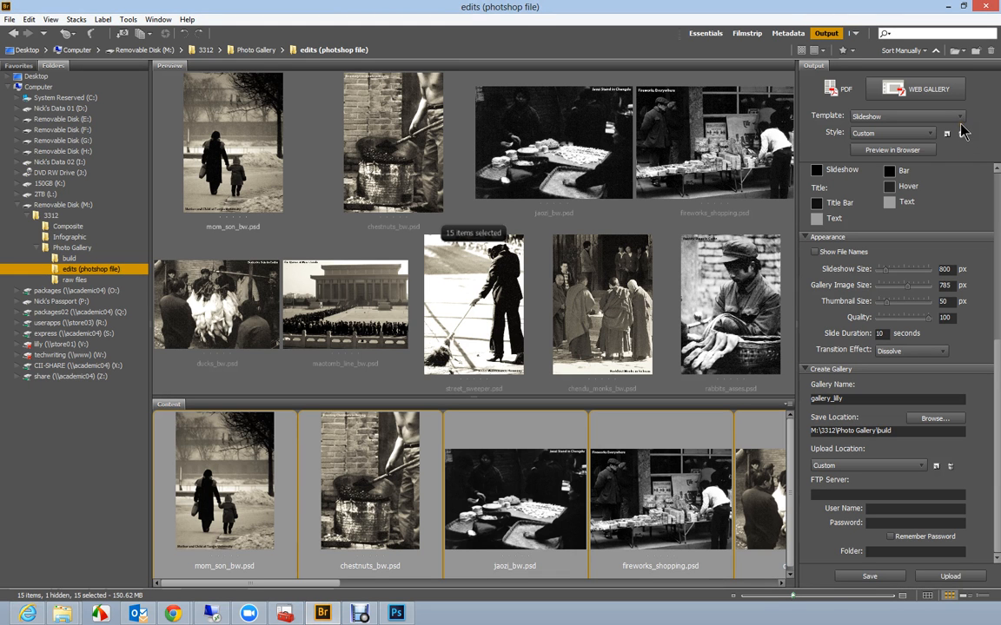
scroll(995, 178, "up", 5)
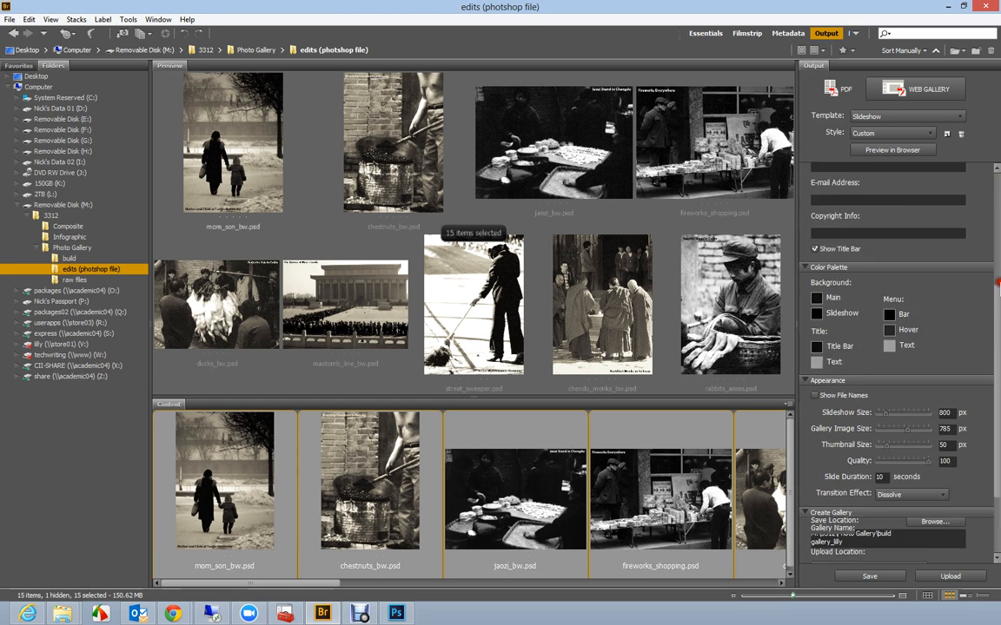
left_click(959, 116)
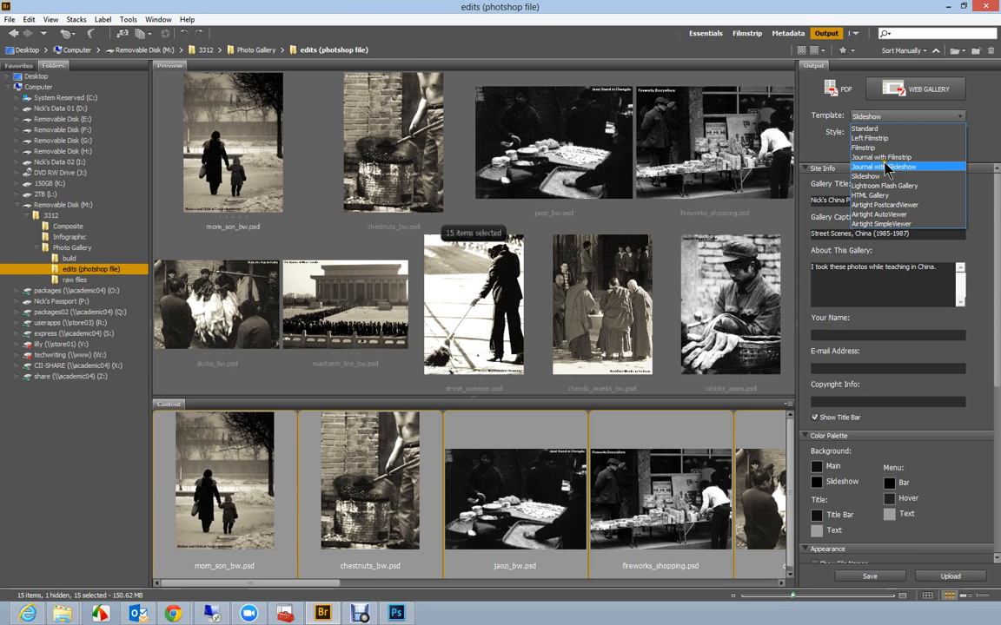
left_click(881, 195)
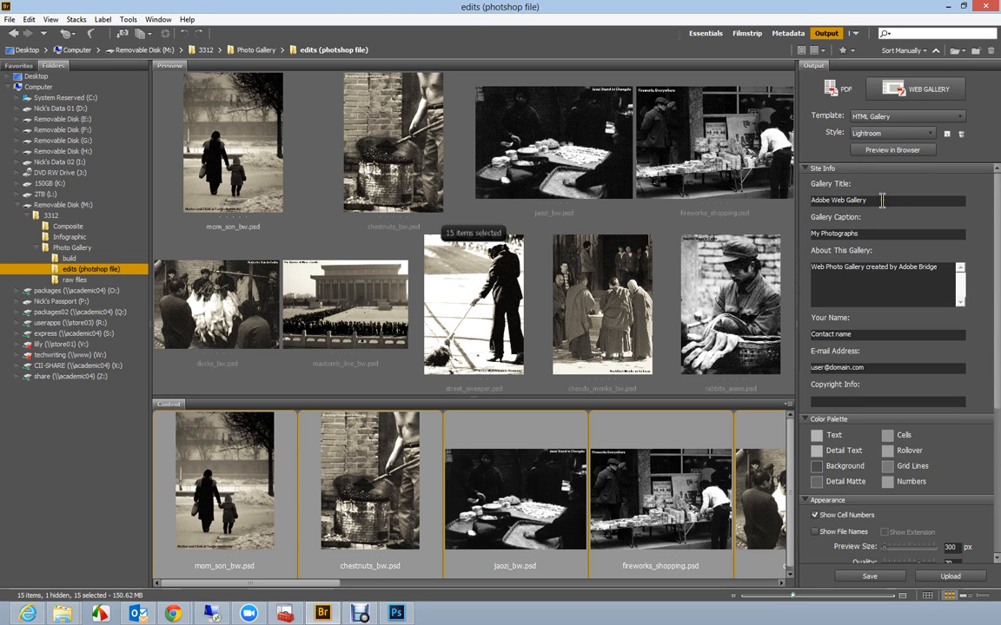
Step: Title the gallery with the owner's first name and "China Photos", and set the caption to "Street Scenes, China (1985-1987)"
left_click(880, 199)
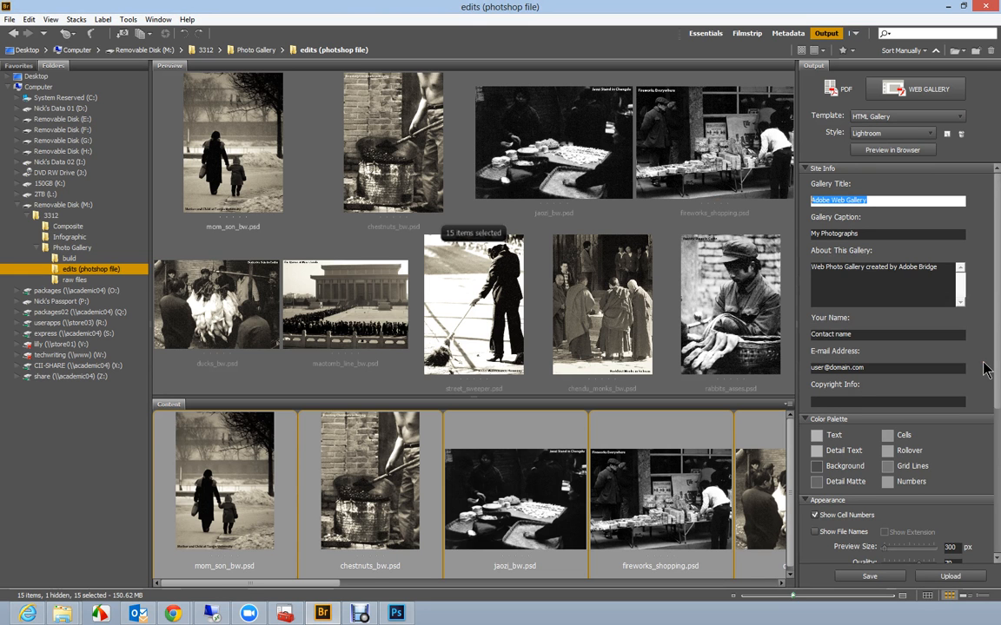
type("Nick's China Photos")
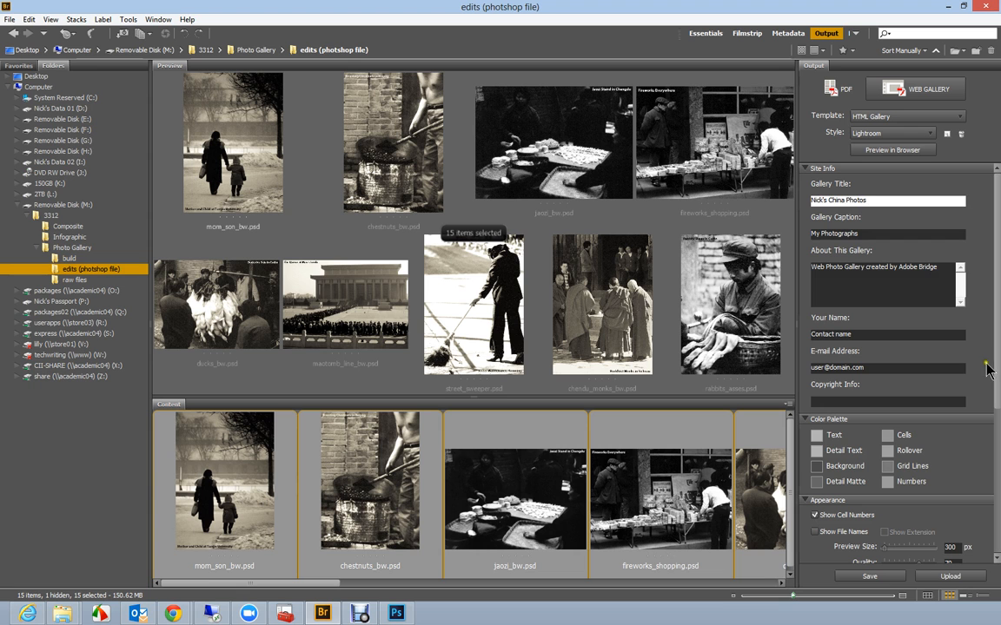
left_click(867, 234)
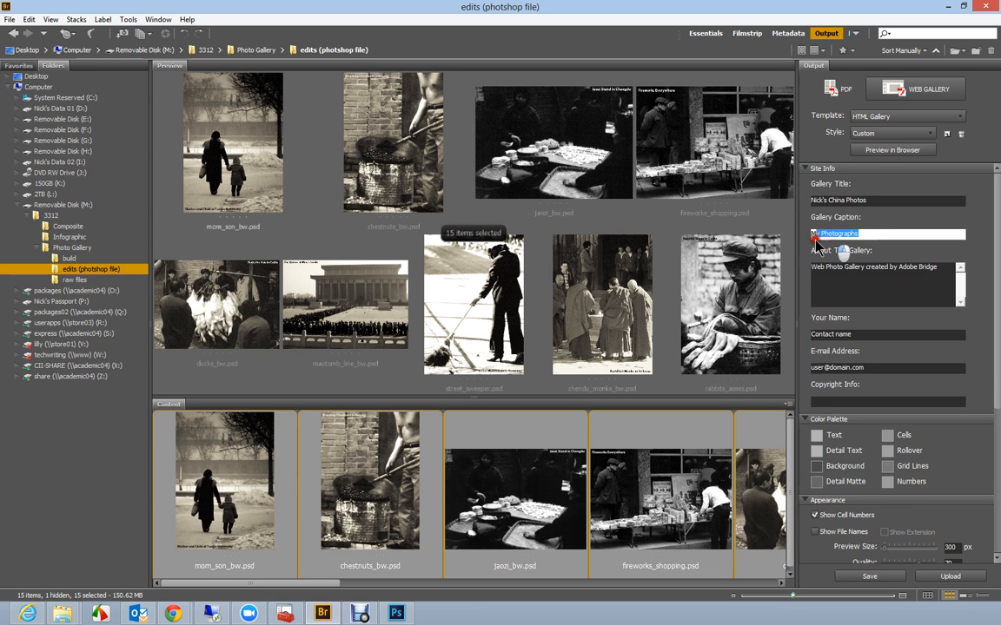
type("St")
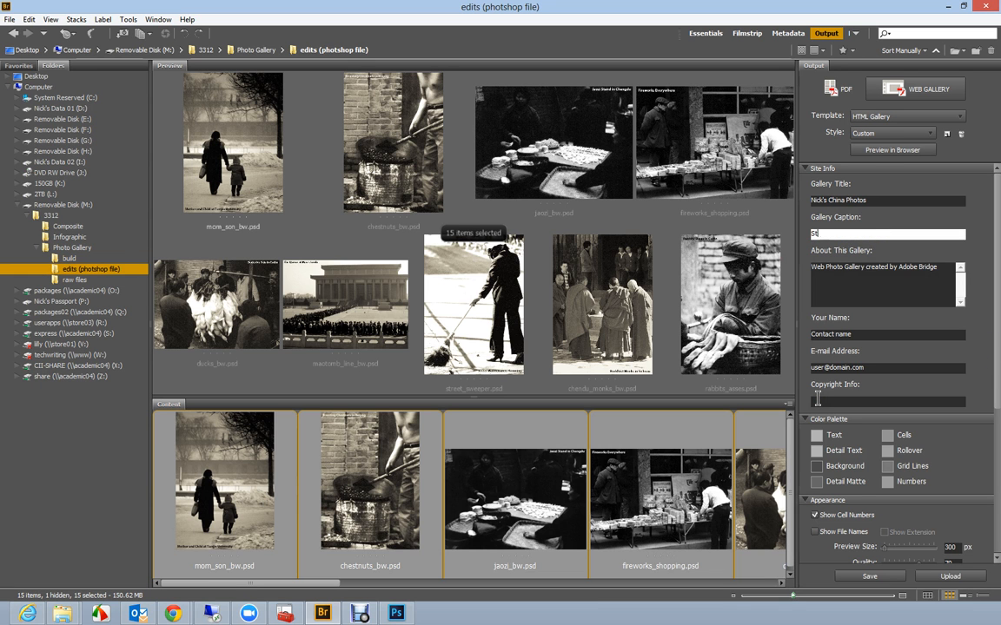
type("reet Scenes, China (1985-1987")
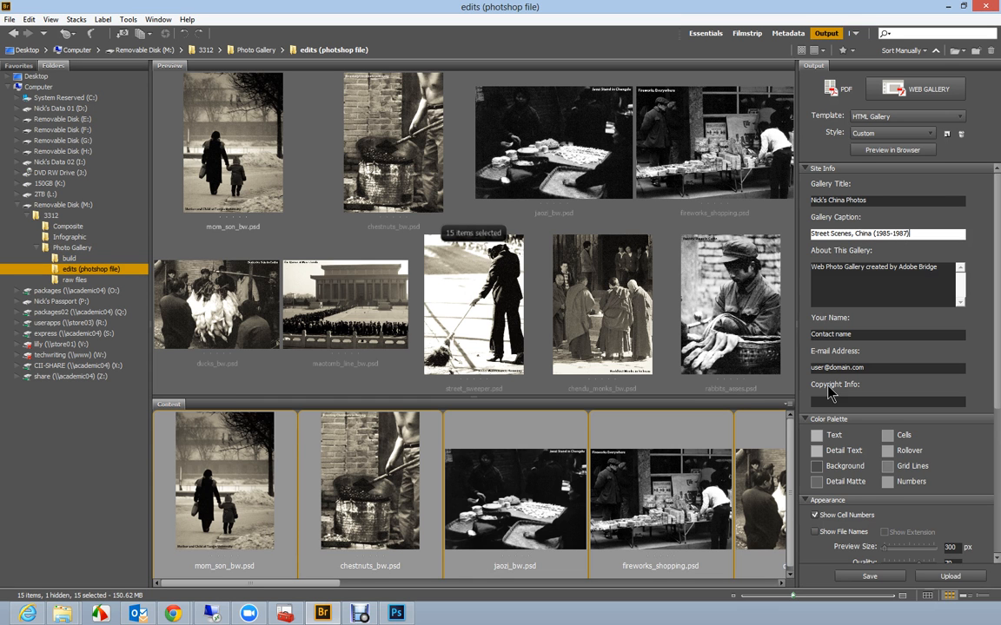
Step: Replace the About This Gallery text with "I took these photos while teaching in China."
left_click(813, 272)
left_click_drag(813, 277, 943, 263)
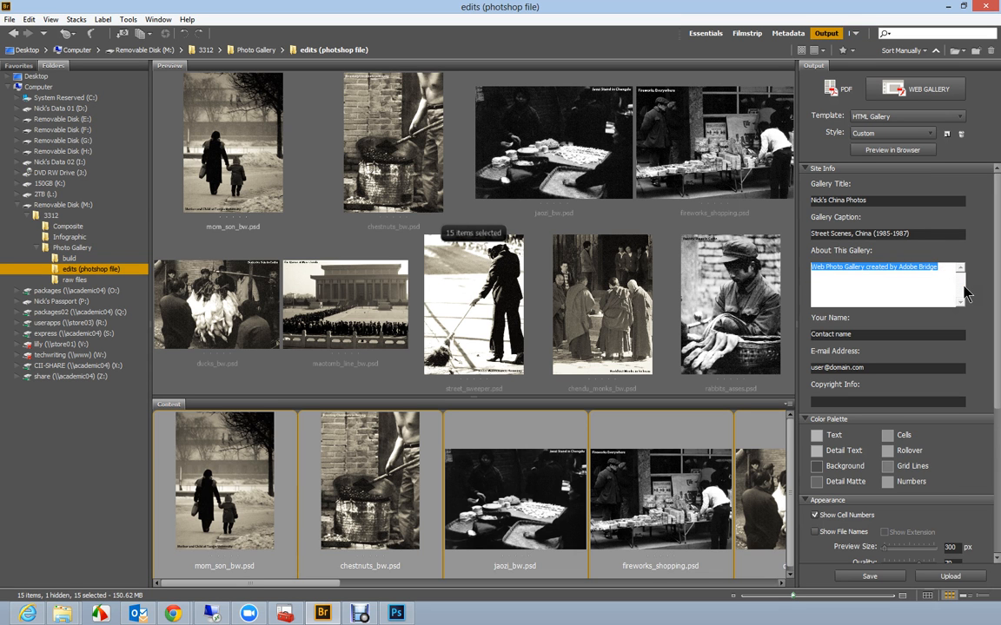
type("I took these photos while teaching in C")
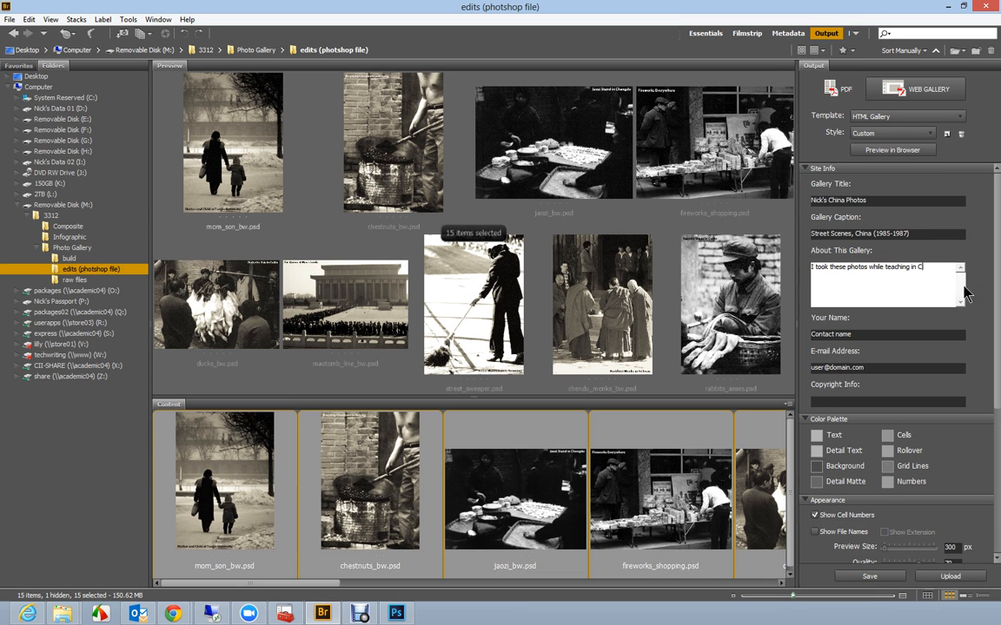
type("na.")
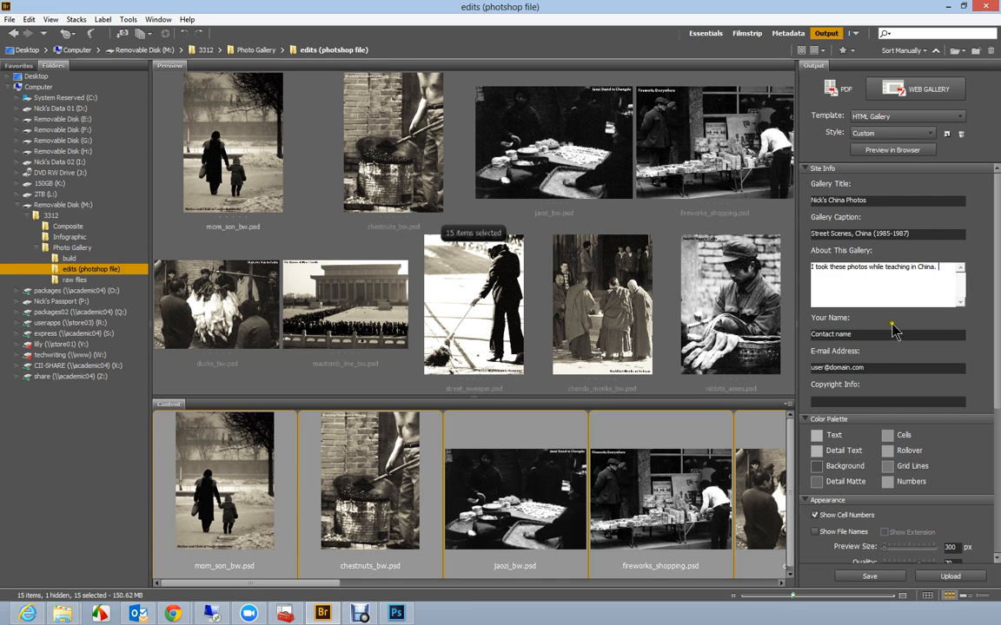
Step: Clear the placeholder contact name and e-mail address from the gallery's site info
key("Tab")
key("BackSpace")
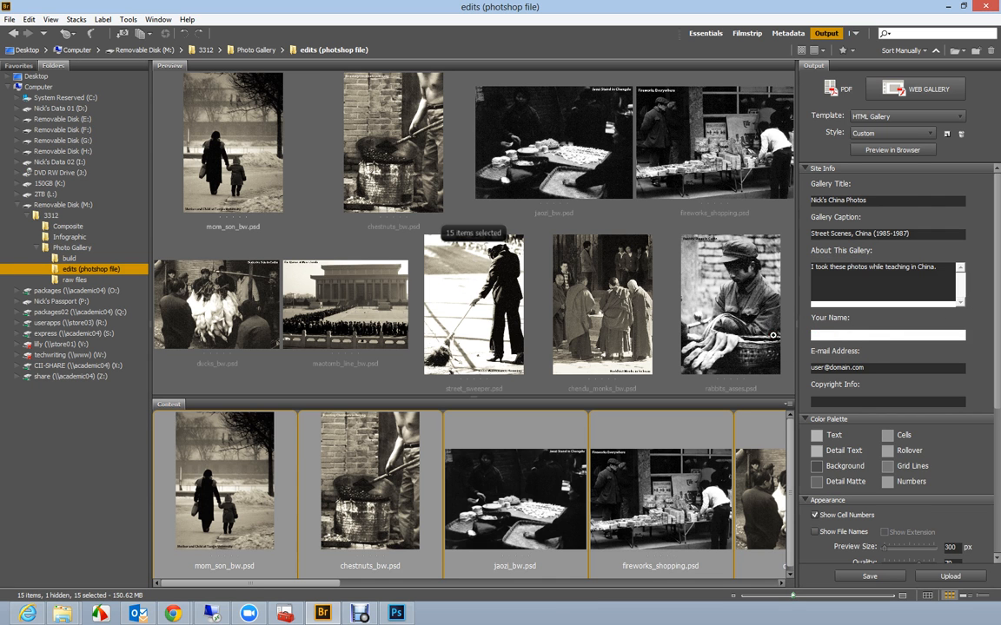
key("Tab")
key("BackSpace")
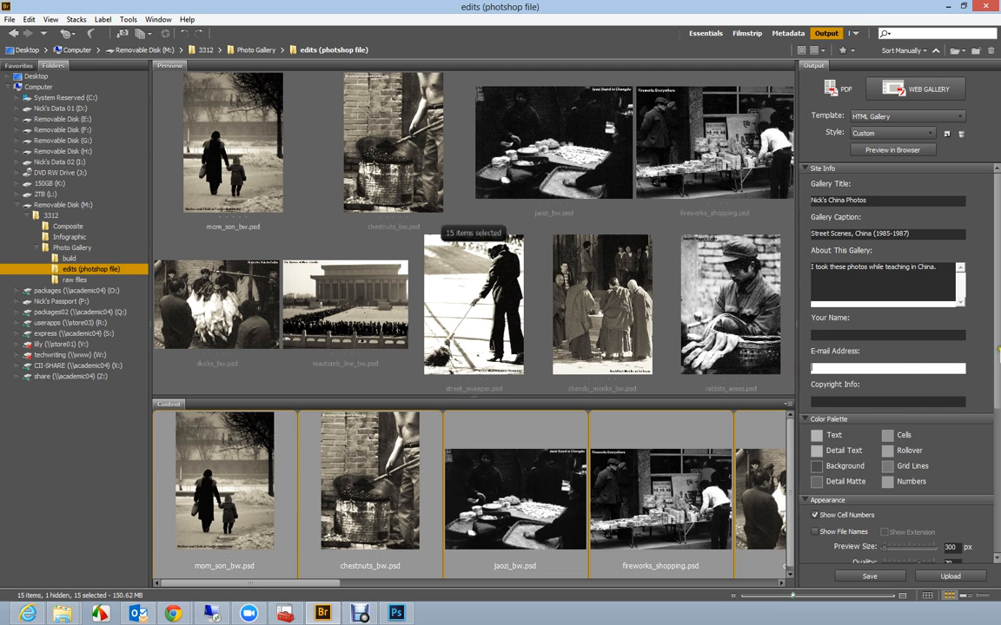
left_click_drag(997, 323, 997, 402)
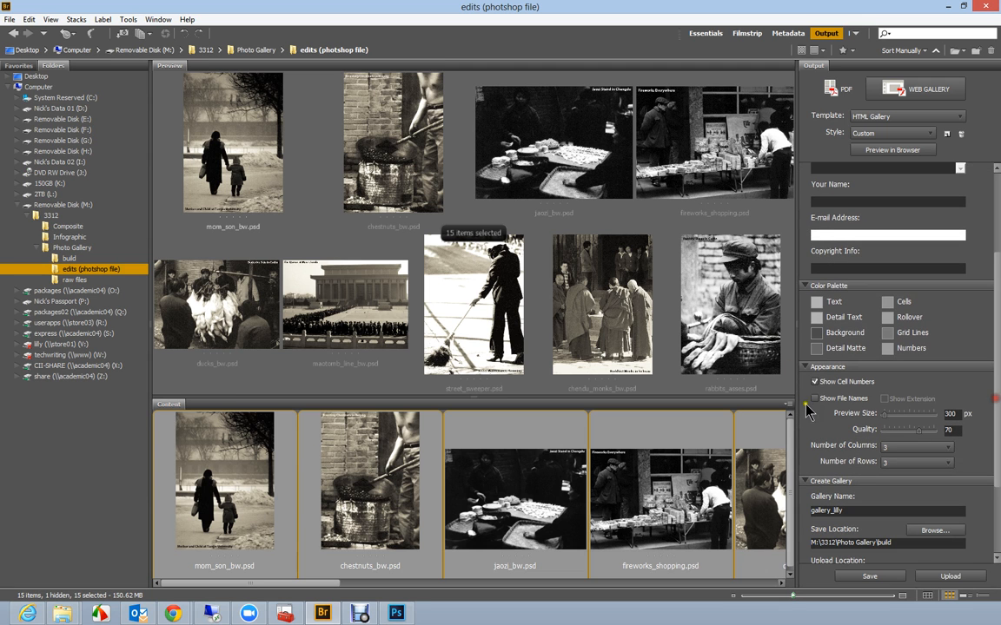
left_click(817, 334)
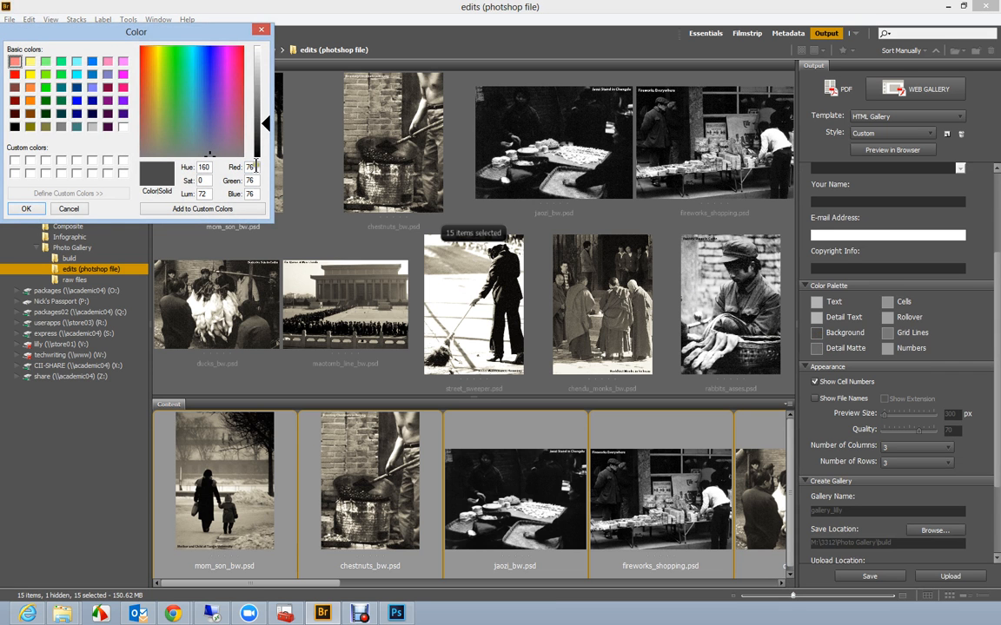
left_click(15, 126)
left_click(260, 29)
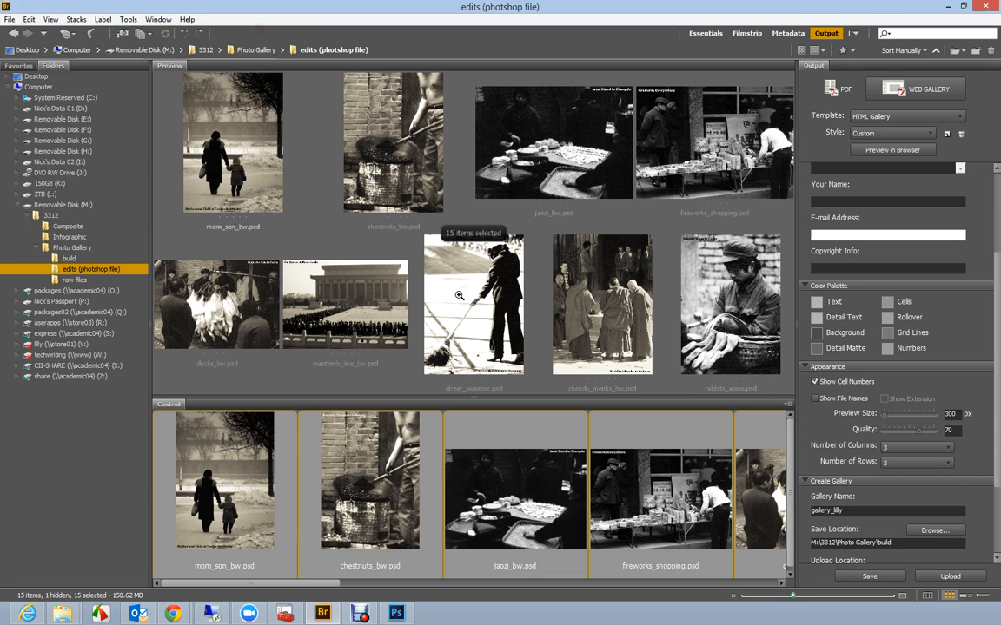
Step: Set the gallery's background color to black and turn off the cell numbers
left_click(817, 333)
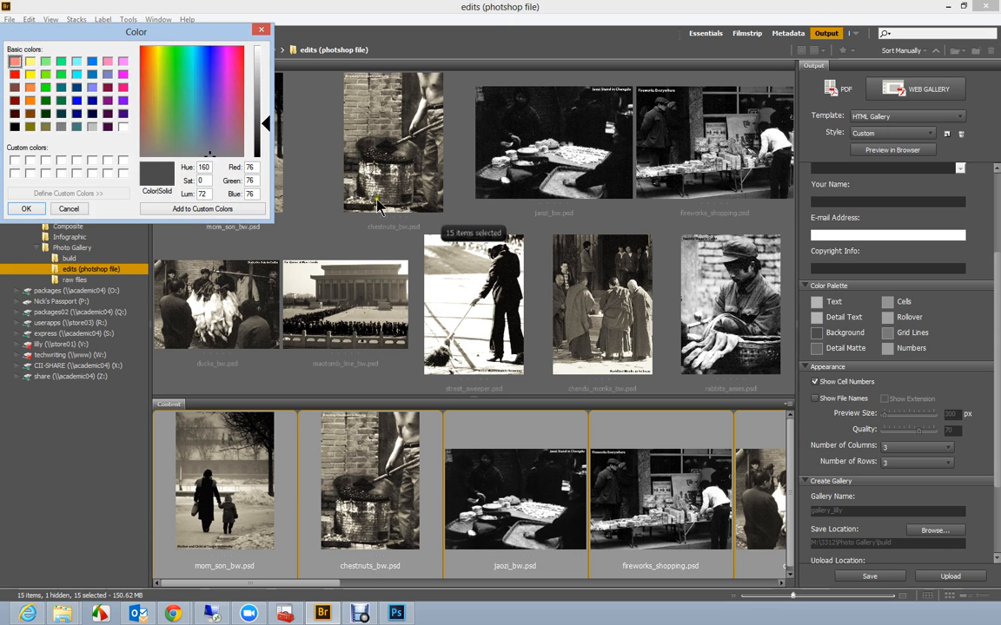
left_click(24, 209)
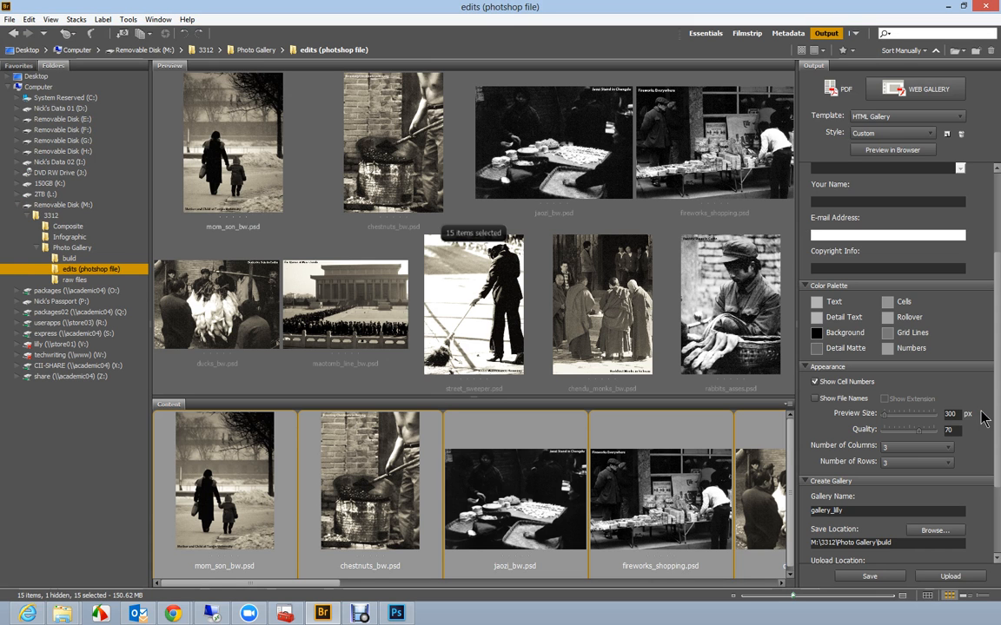
left_click(815, 382)
Step: Set the gallery's preview size to 800 px, its quality to 100 and the number of rows to 5
left_click_drag(936, 415, 923, 417)
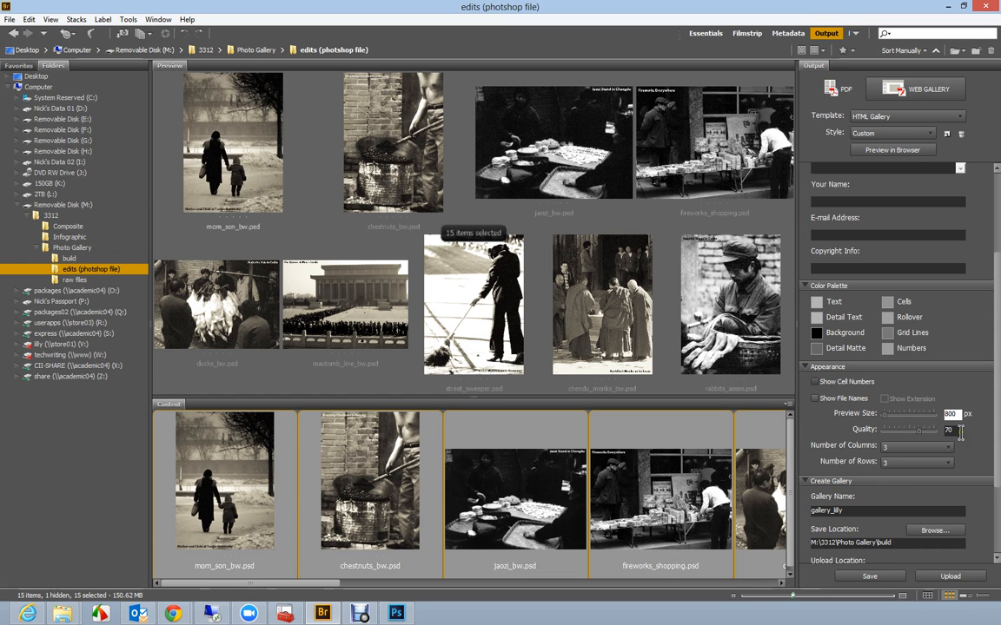
left_click_drag(920, 432, 950, 436)
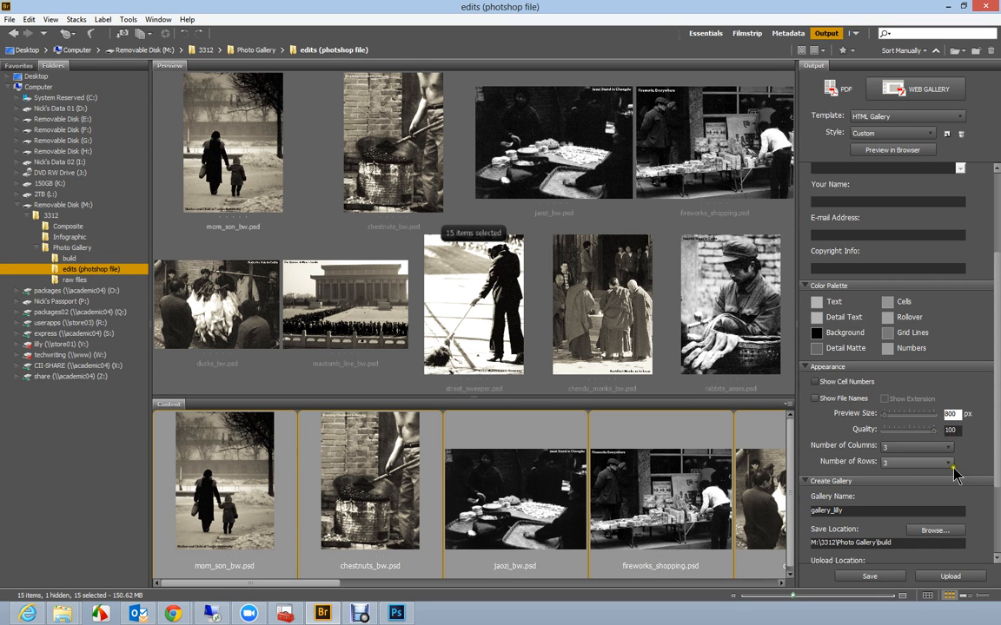
left_click(947, 461)
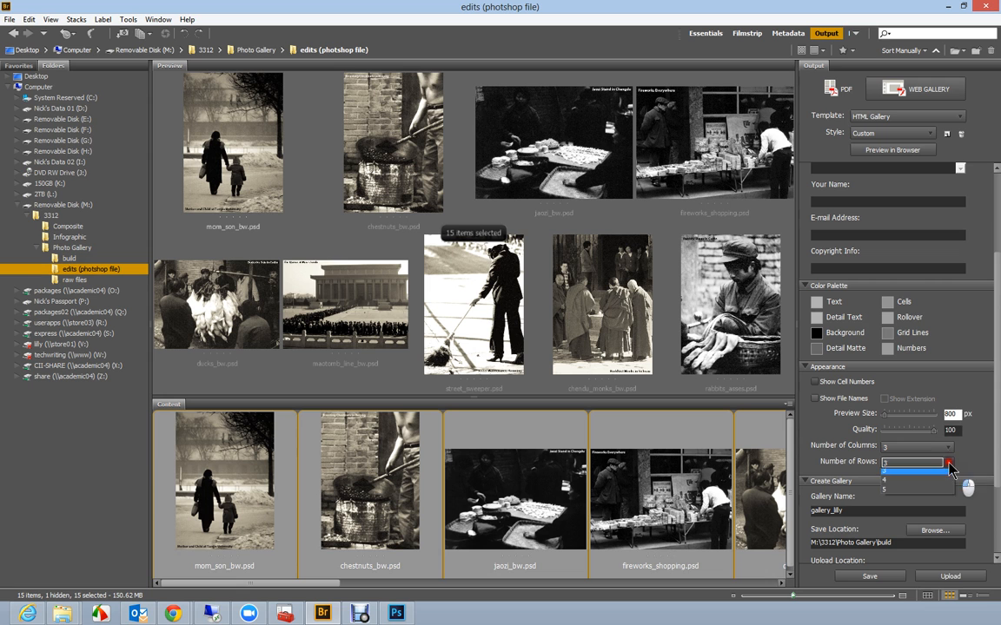
left_click(904, 495)
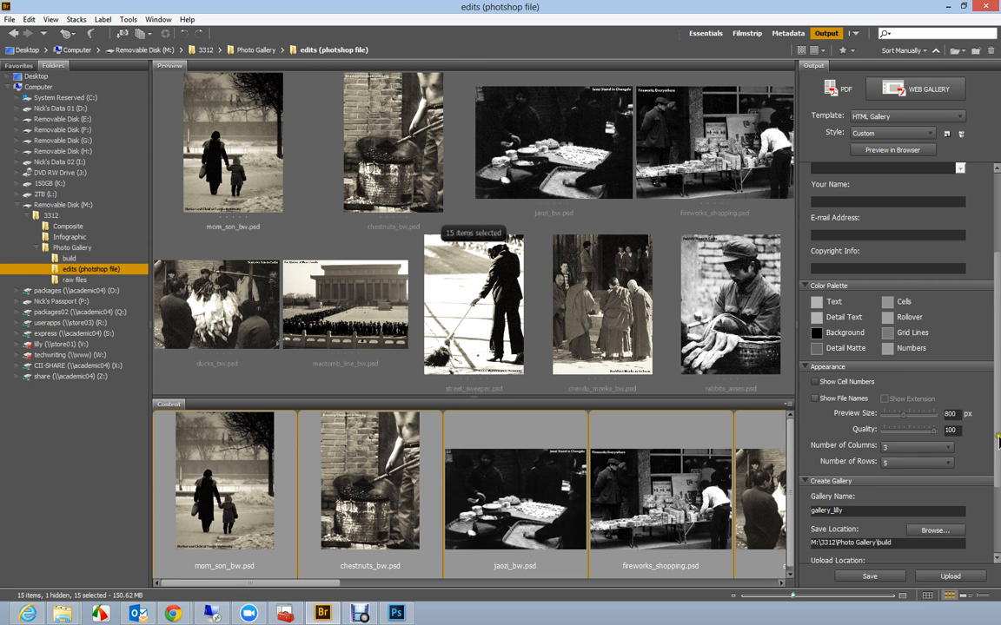
Step: Try to save the gallery to the build folder, declining to overwrite the existing gallery folder
scroll(896, 394, "down", 1)
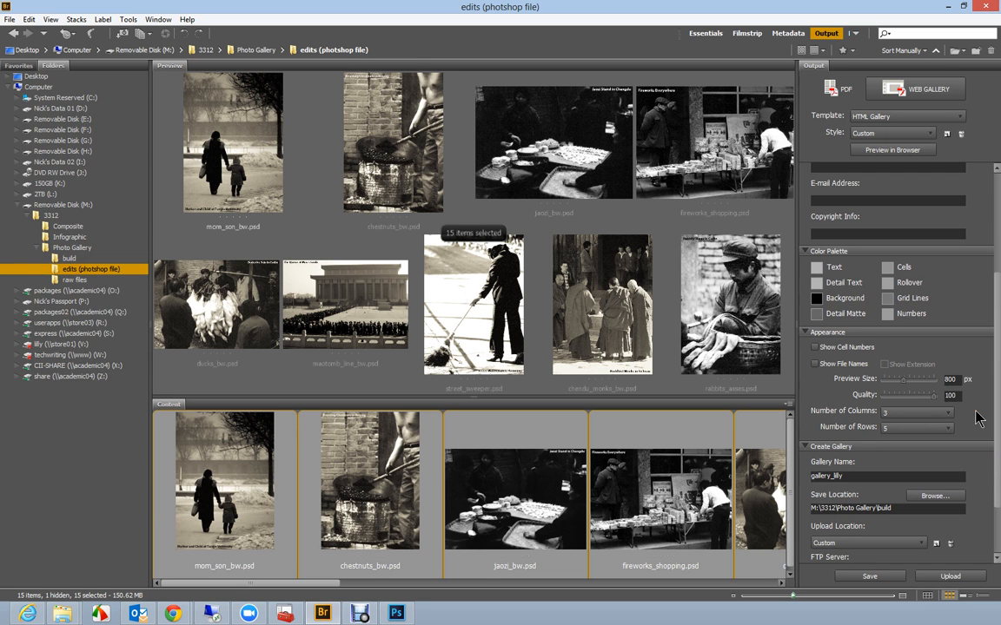
left_click_drag(997, 445, 994, 534)
left_click(865, 579)
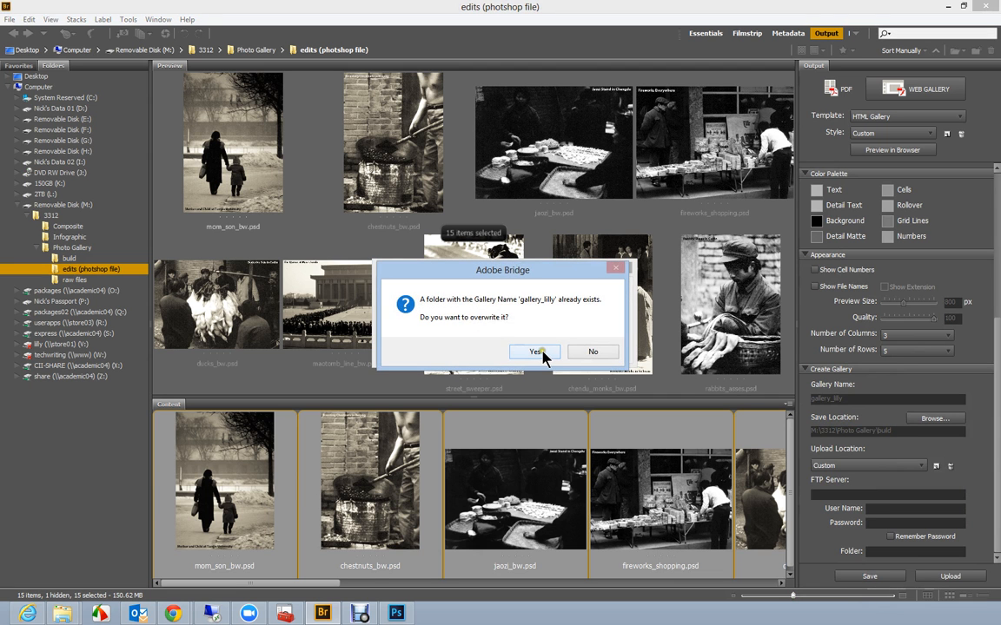
left_click(593, 352)
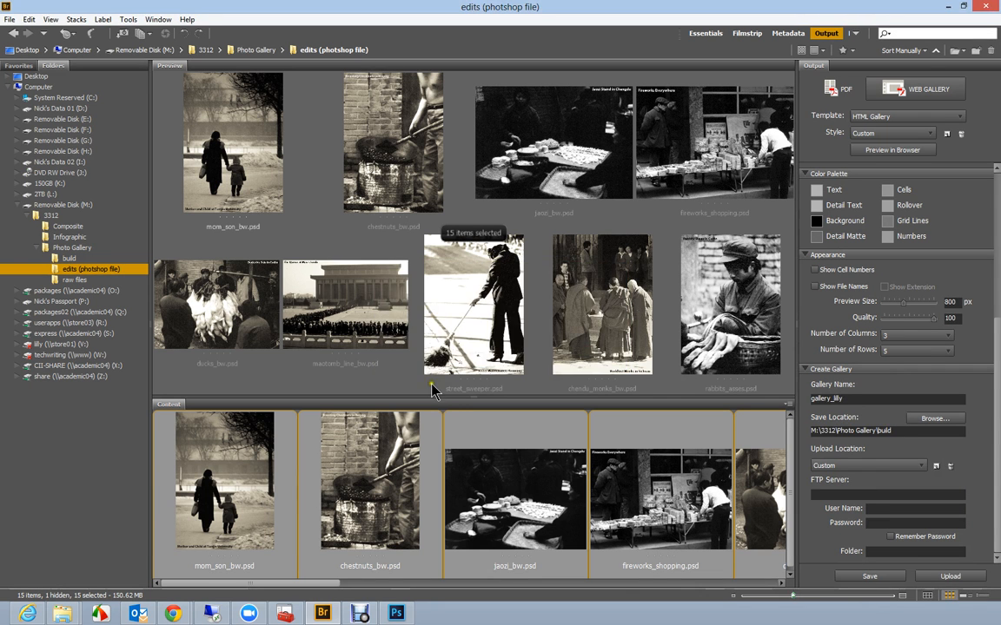
Step: Switch to File Explorer and delete the old gallery folder from the Photo Gallery build folder
mouse_move(63, 613)
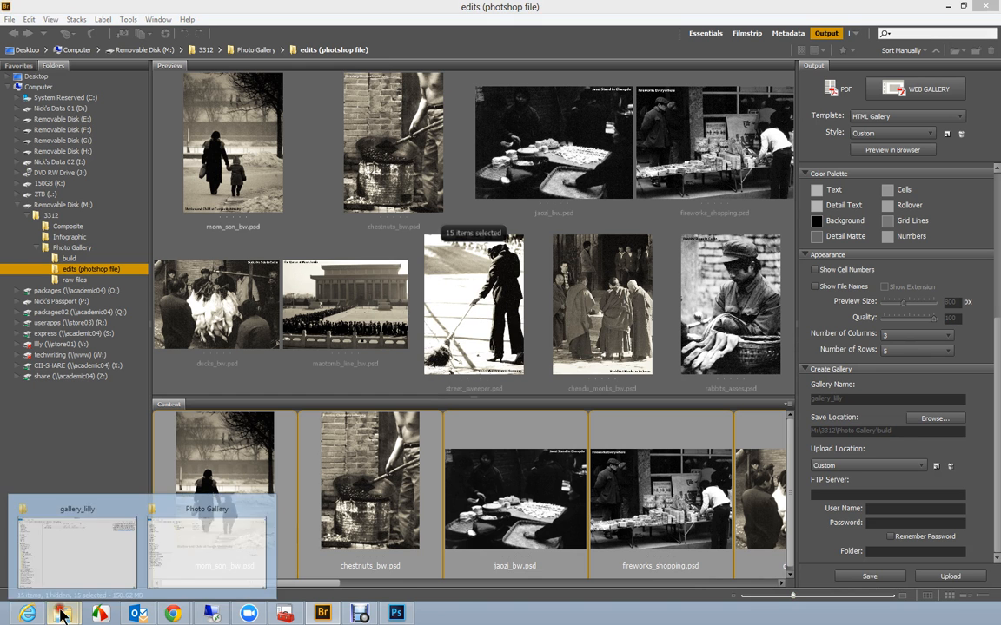
left_click(76, 495)
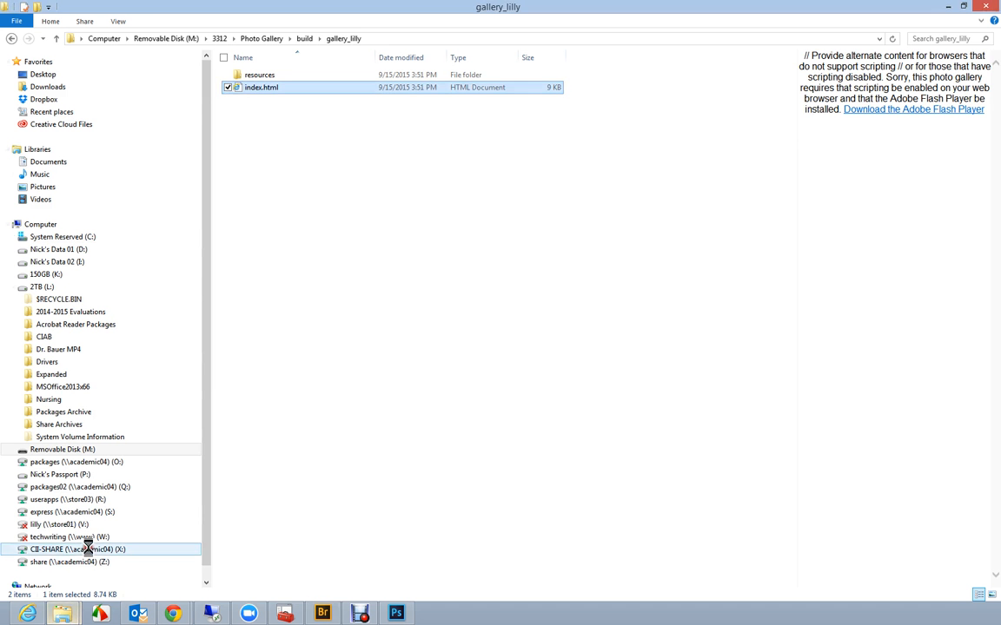
left_click(304, 38)
right_click(267, 78)
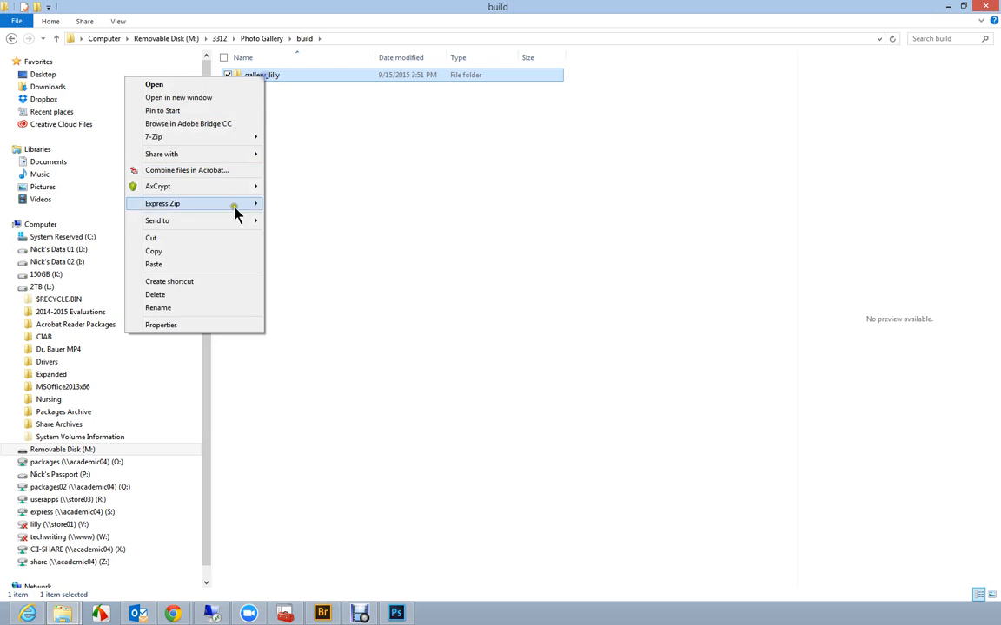
left_click(194, 294)
left_click(553, 352)
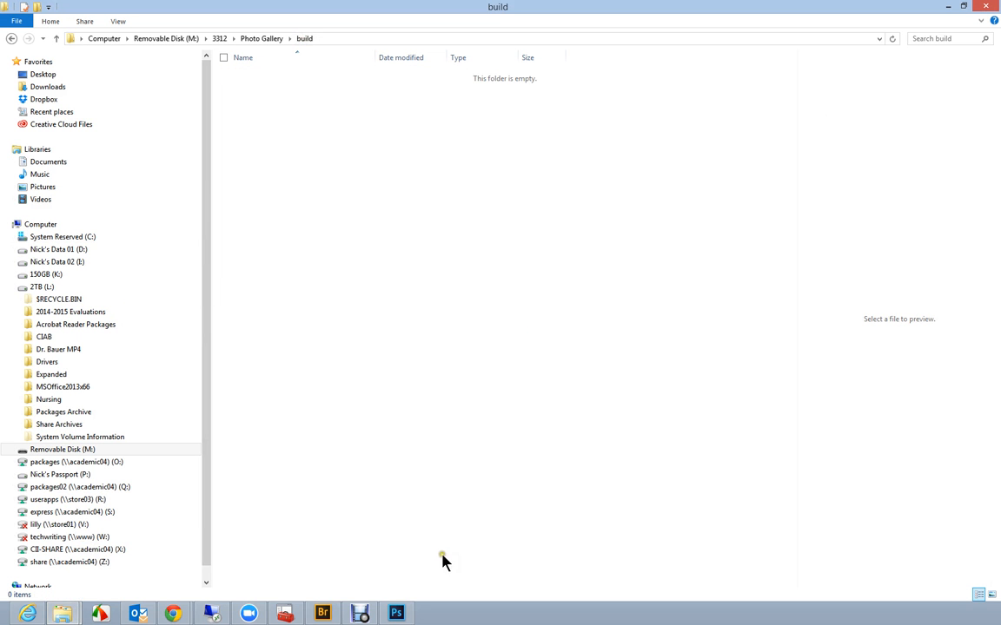
Step: Switch back to Bridge and save the HTML gallery to the build folder
left_click(322, 613)
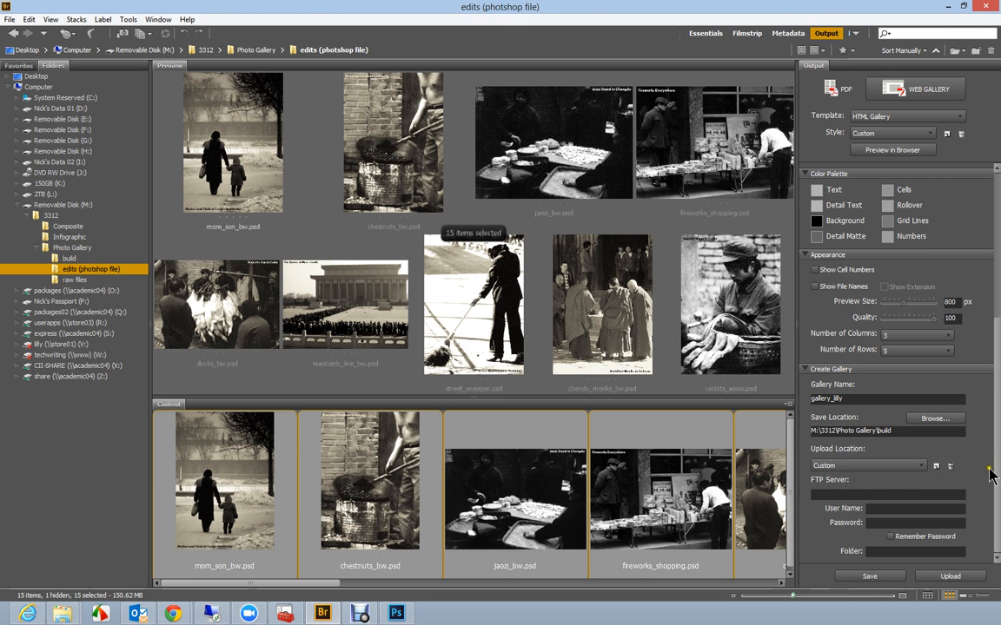
left_click(870, 575)
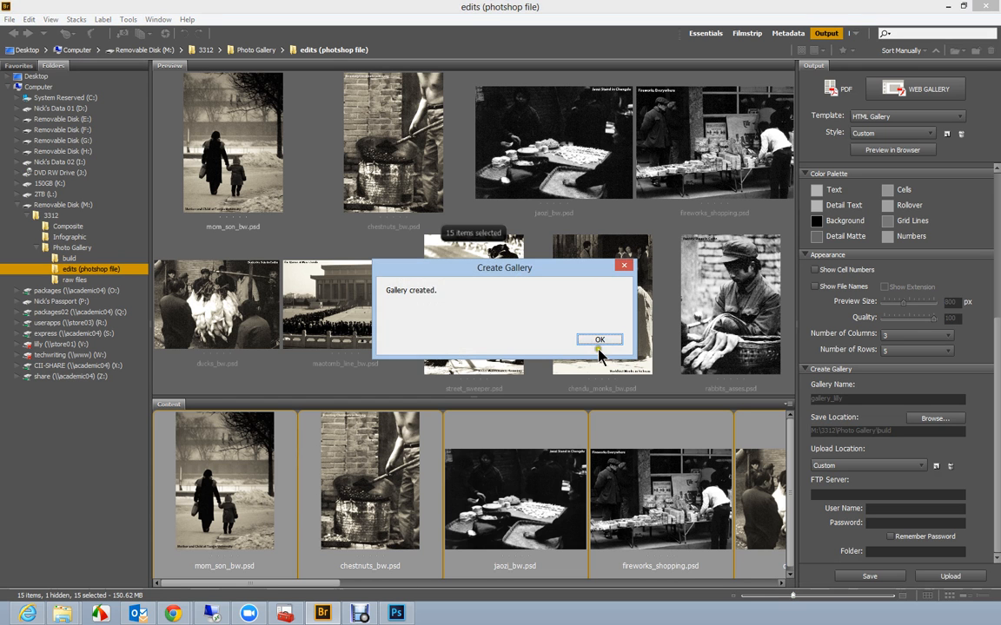
left_click(601, 338)
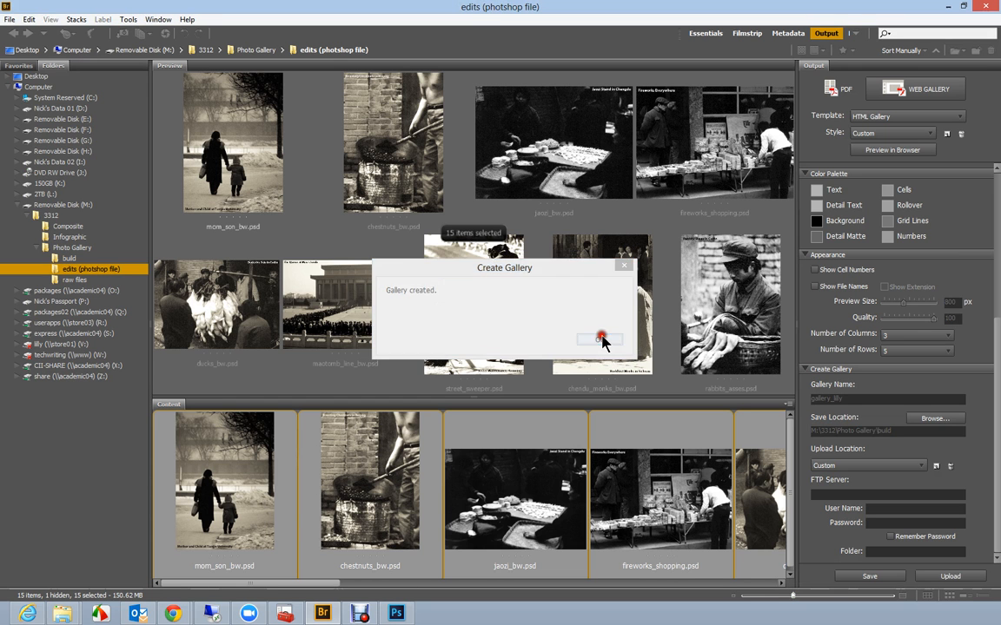
Step: Open index.html from the new gallery folder in File Explorer and allow the blocked content in Internet Explorer
left_click(61, 615)
left_click(84, 485)
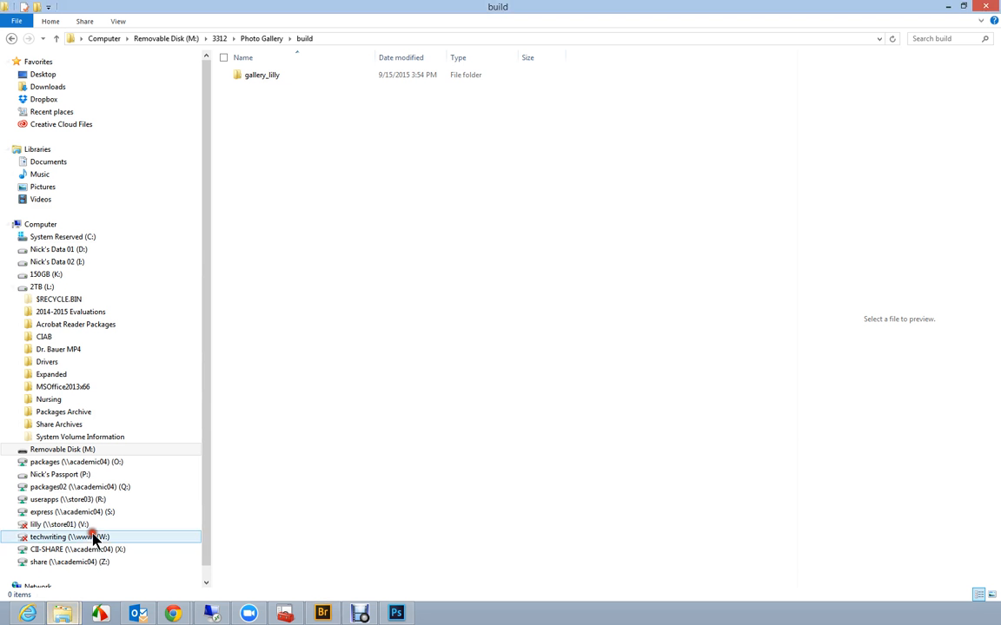
double_click(271, 77)
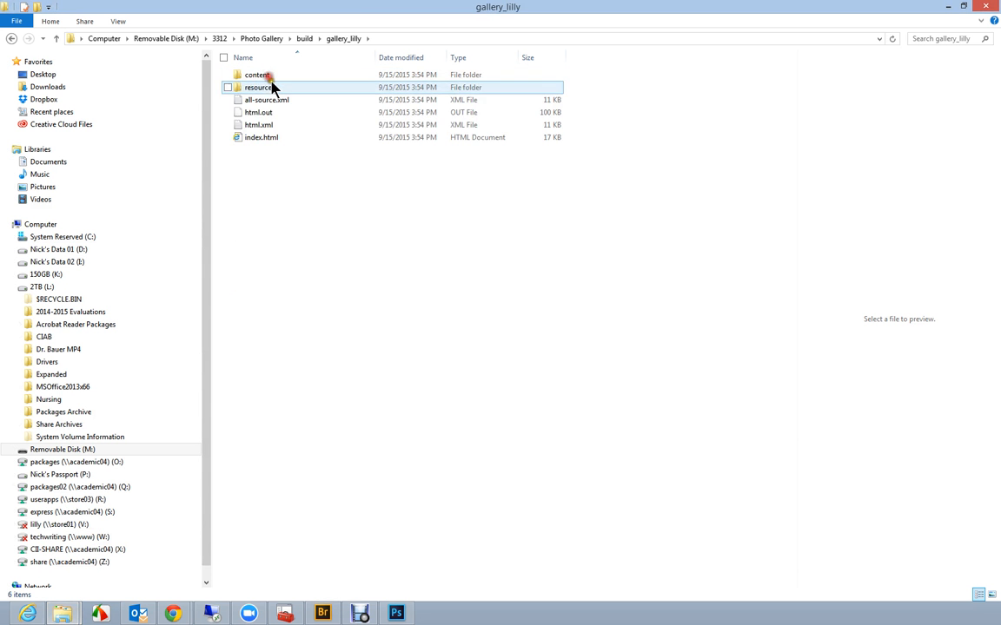
double_click(257, 139)
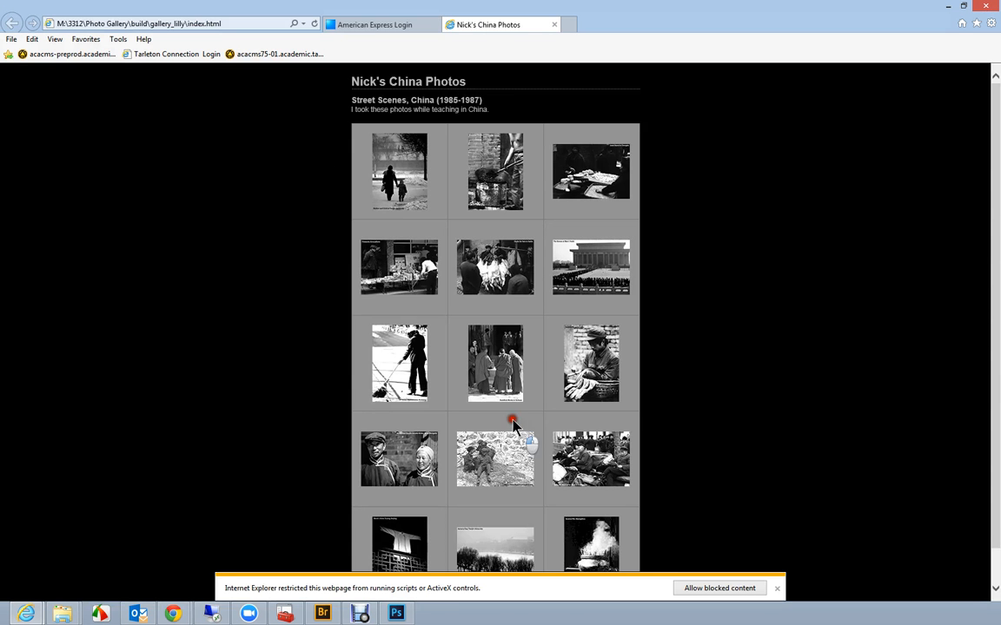
left_click(732, 589)
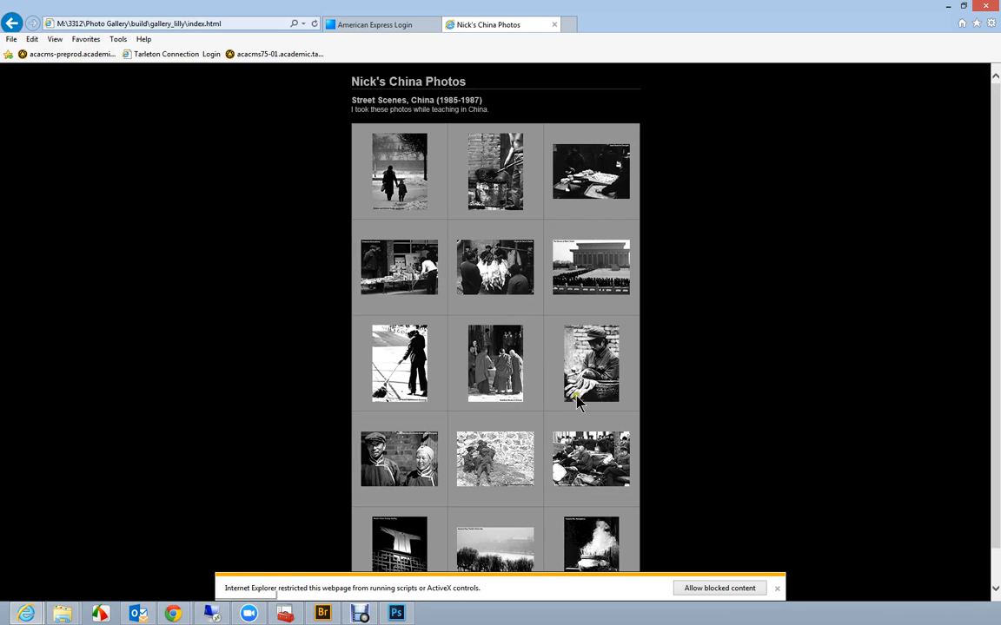
left_click(714, 587)
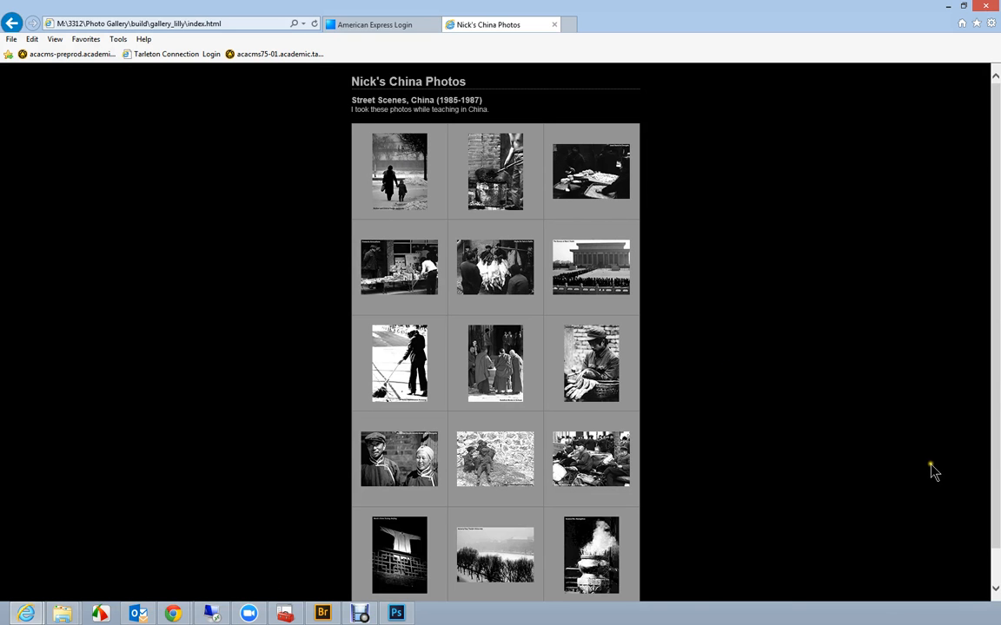
Step: View the large Mother and Child at Tianjin University photo and page forward to Jaozi Stand in Chengdu
mouse_move(996, 501)
left_mouse_down()
mouse_move(998, 544)
mouse_move(999, 502)
left_mouse_up()
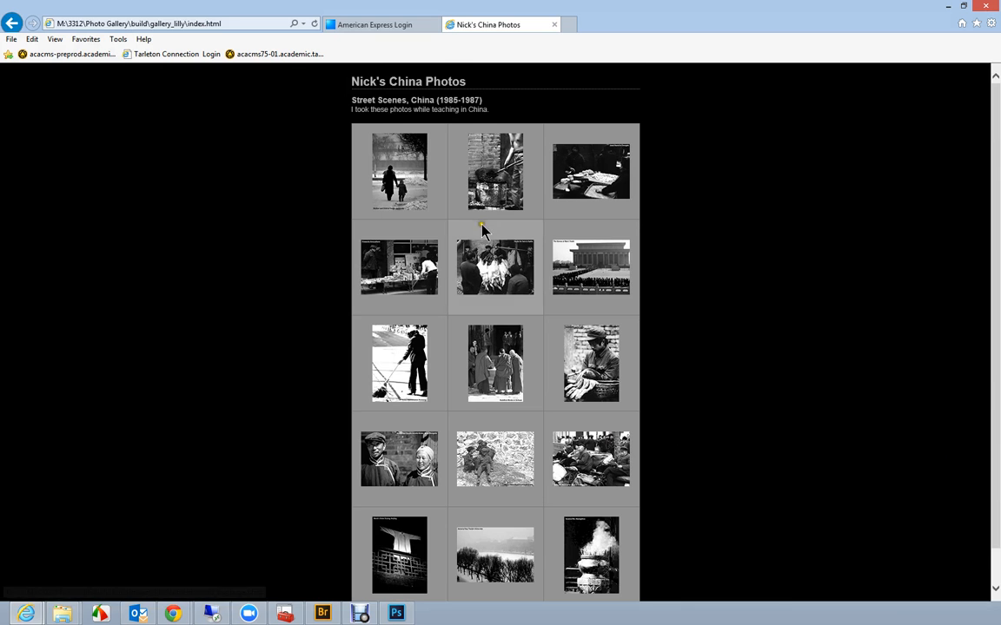
left_click(400, 168)
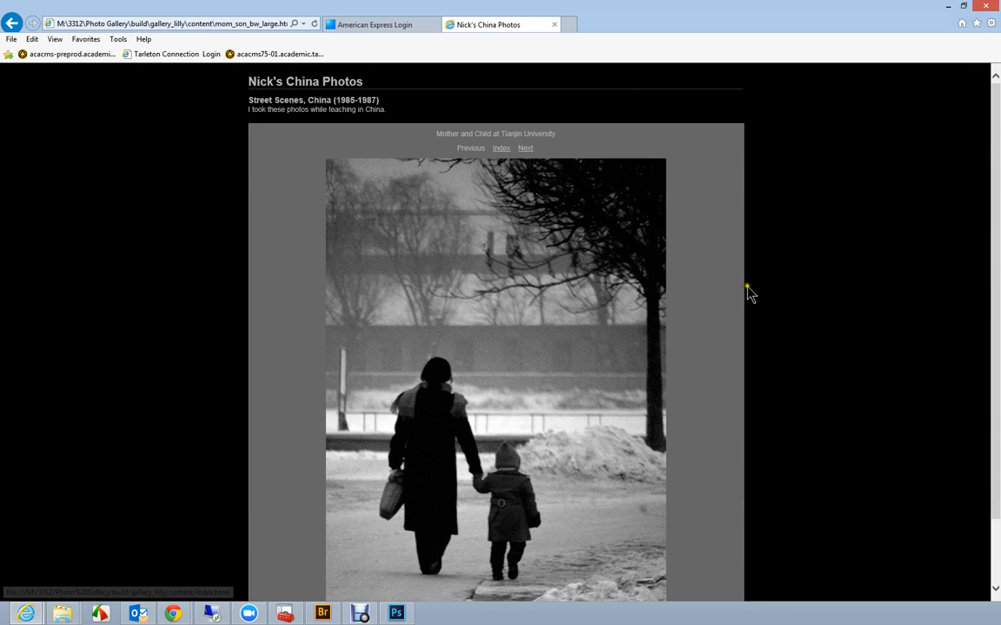
left_click_drag(997, 282, 992, 312)
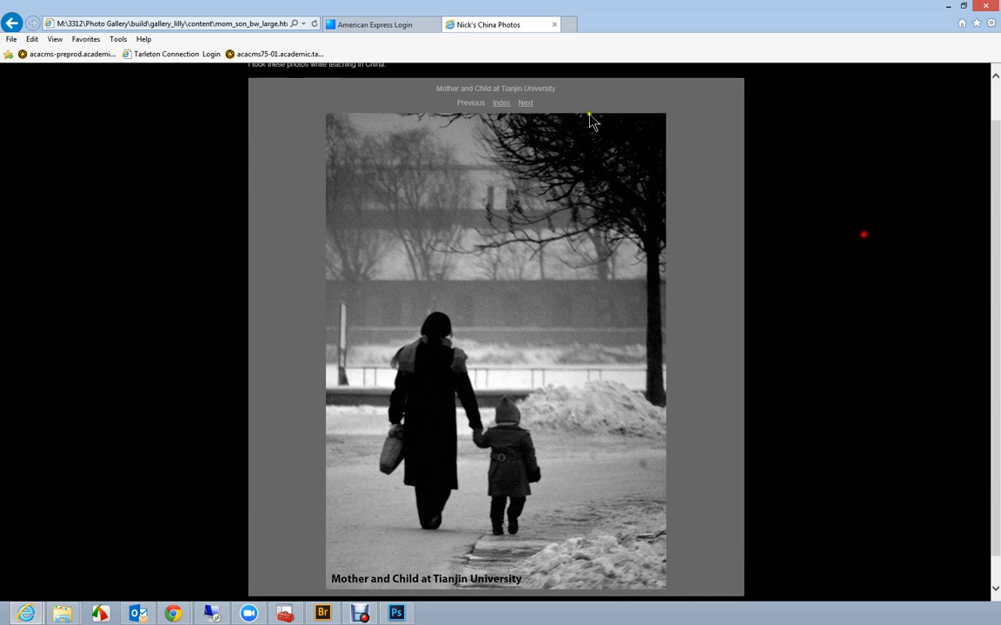
left_click(524, 103)
scroll(527, 272, "down", 1)
scroll(526, 271, "up", 1)
scroll(525, 272, "down", 2)
scroll(525, 272, "up", 2)
left_click(524, 148)
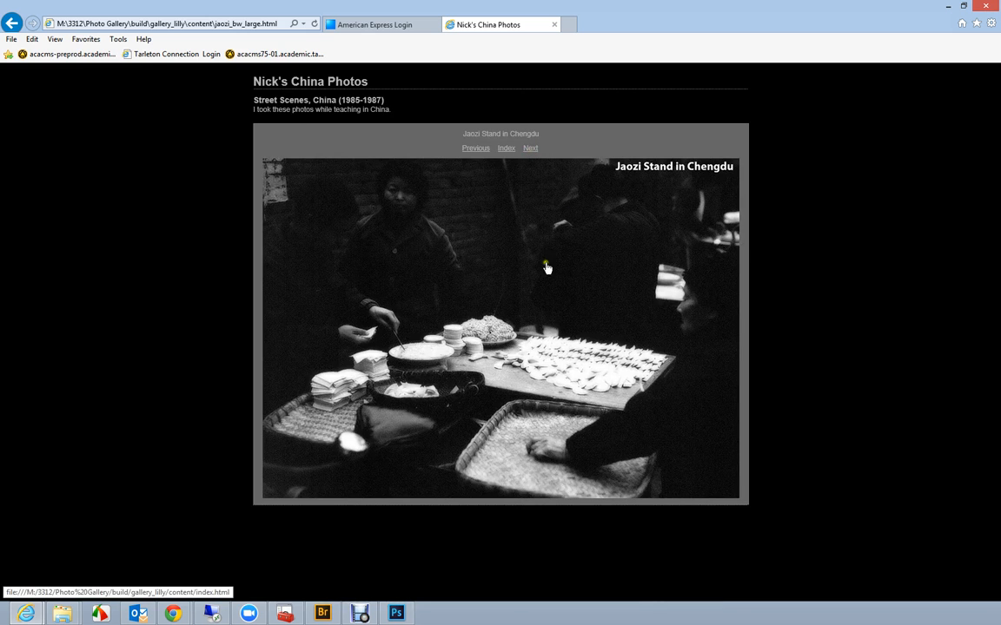
Step: Check the gallery's preview size setting in Bridge and return to the gallery in Internet Explorer
left_click(322, 613)
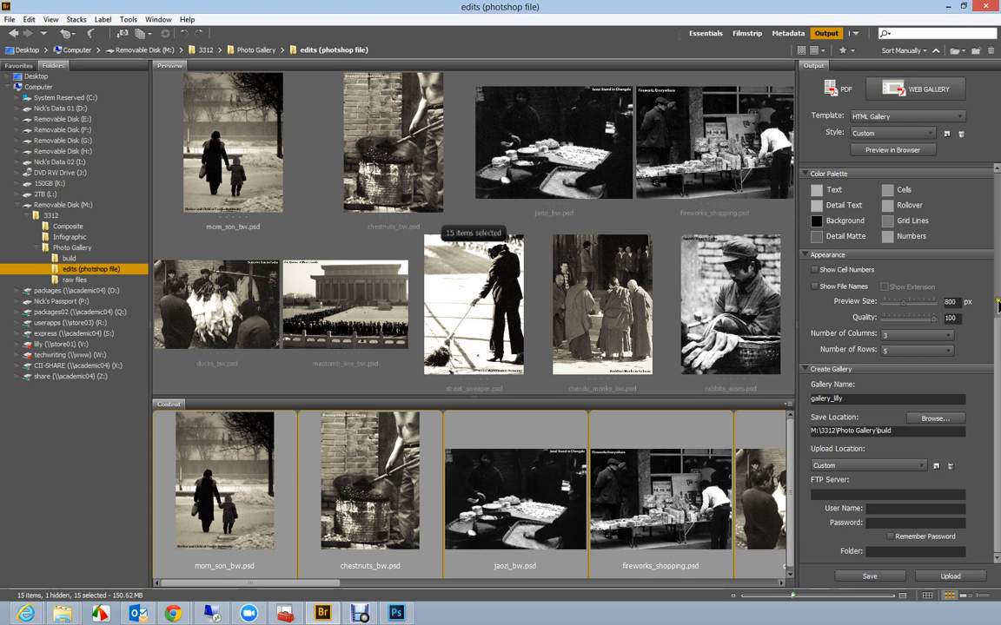
double_click(957, 302)
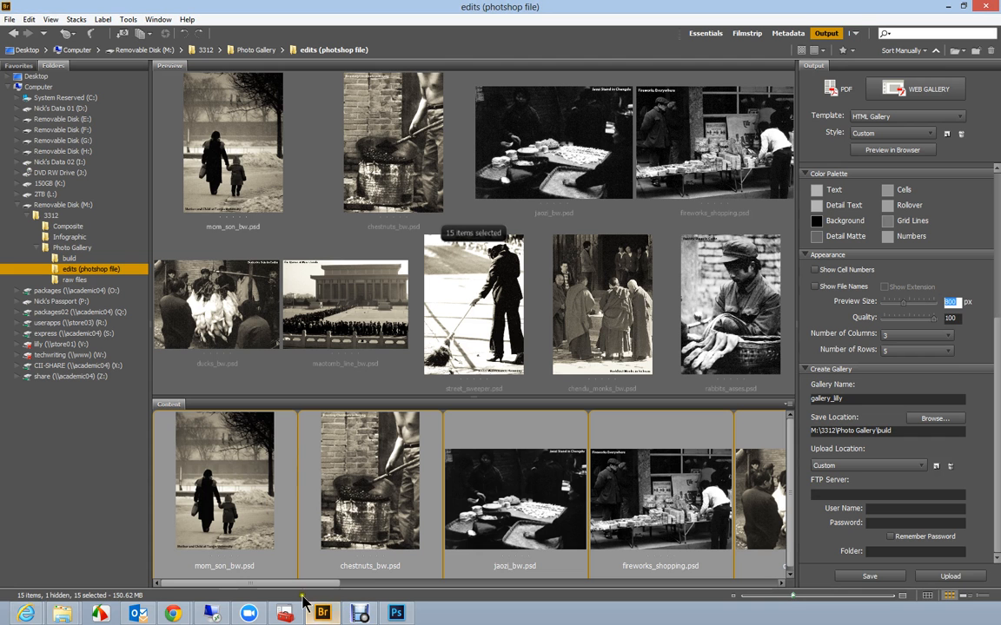
mouse_move(26, 613)
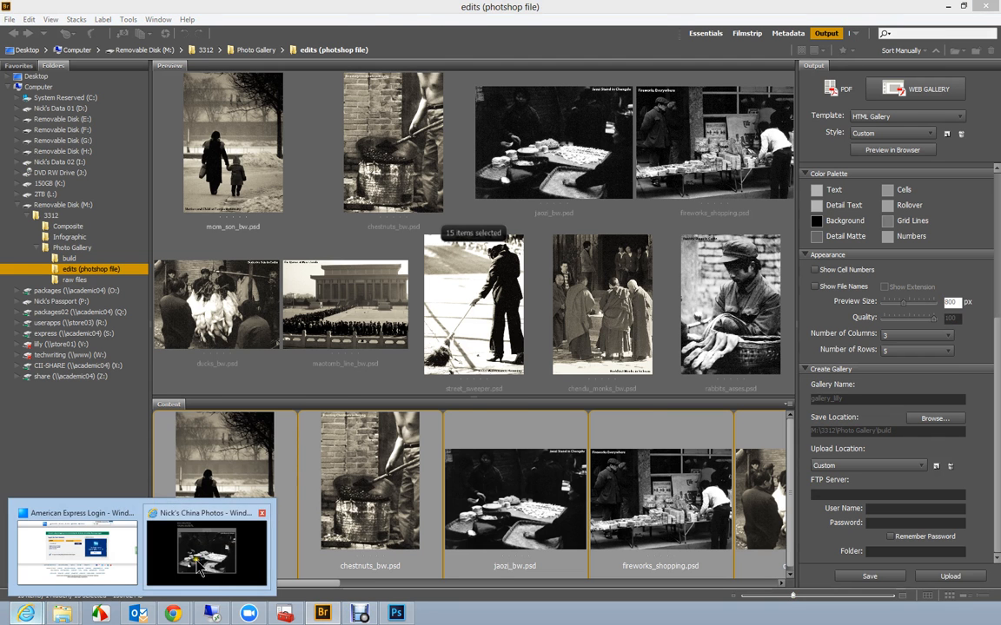
left_click(178, 508)
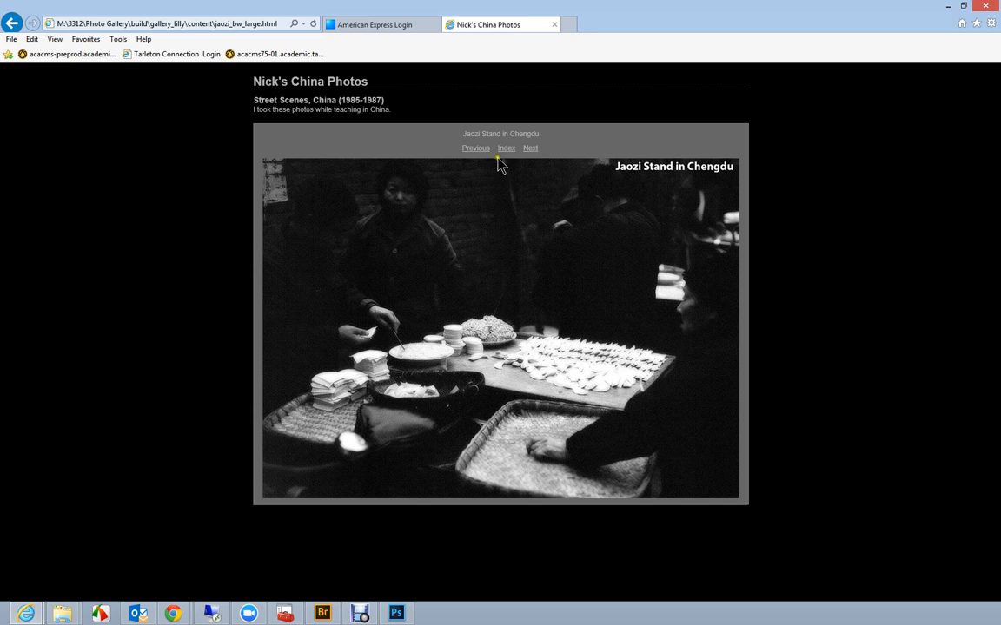
Step: Page forward through the large photos to Street Maintenance, Kunming and look over the whole image
left_click(531, 150)
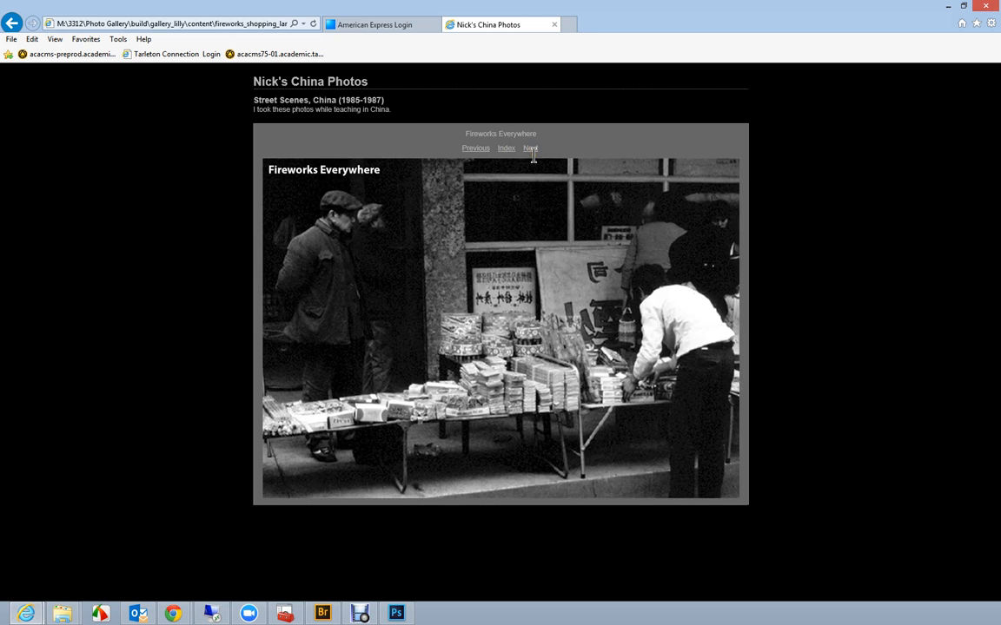
left_click(531, 149)
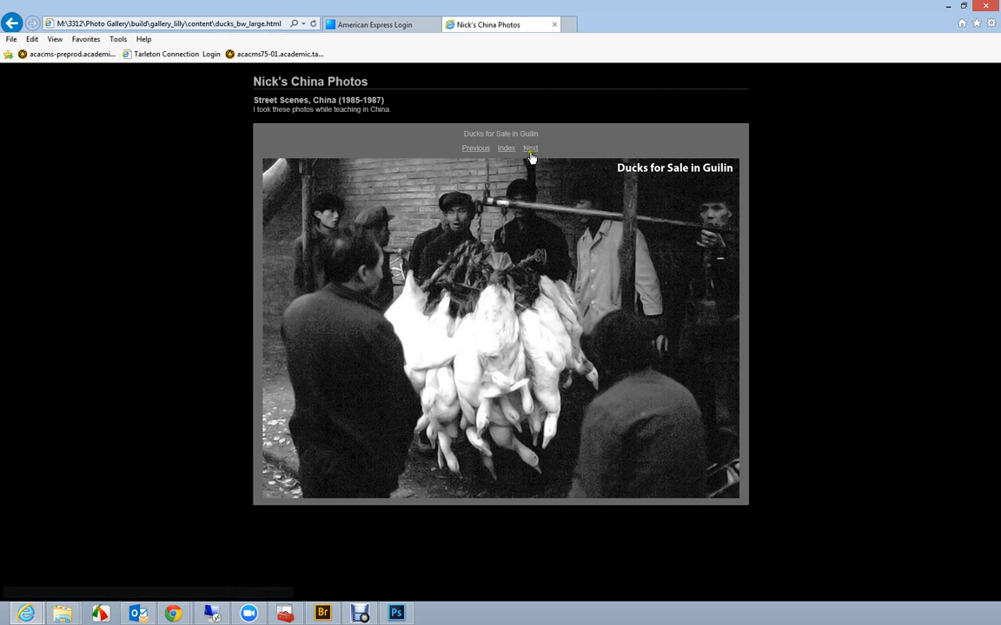
left_click(531, 150)
left_click(530, 149)
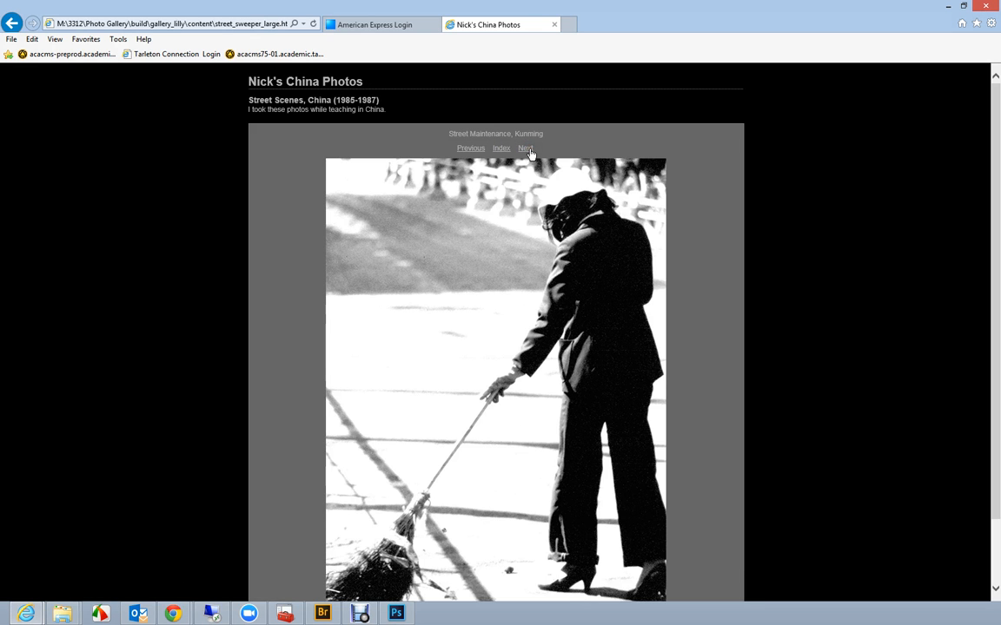
scroll(531, 153, "down", 2)
scroll(531, 154, "up", 2)
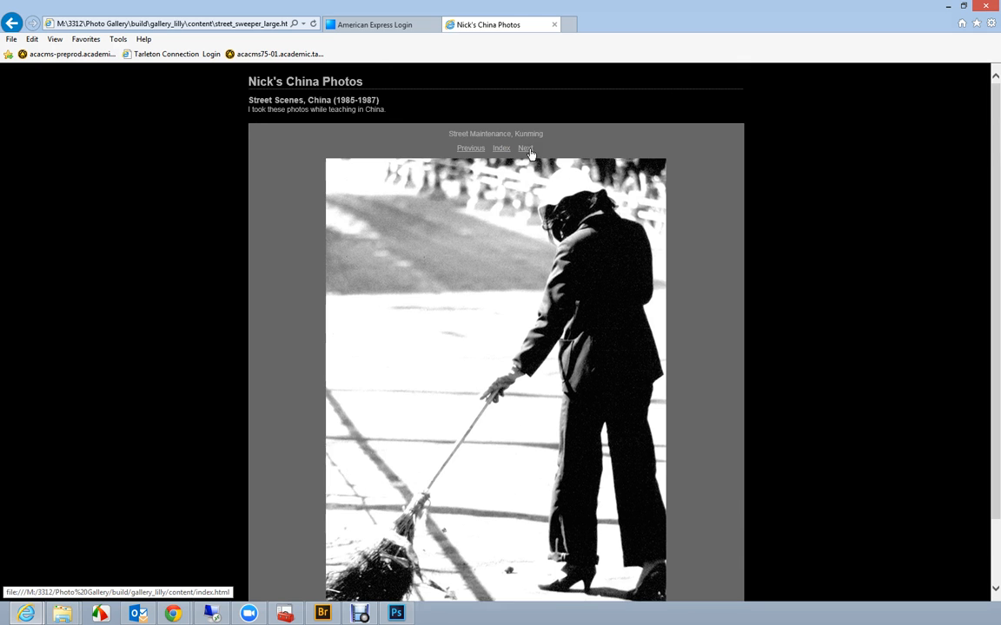
Step: Page forward through the large photos from Buddhist Monks in Sichuan to Monk's Robe Drying, Beijing
left_click(529, 152)
scroll(529, 152, "down", 2)
scroll(529, 152, "up", 2)
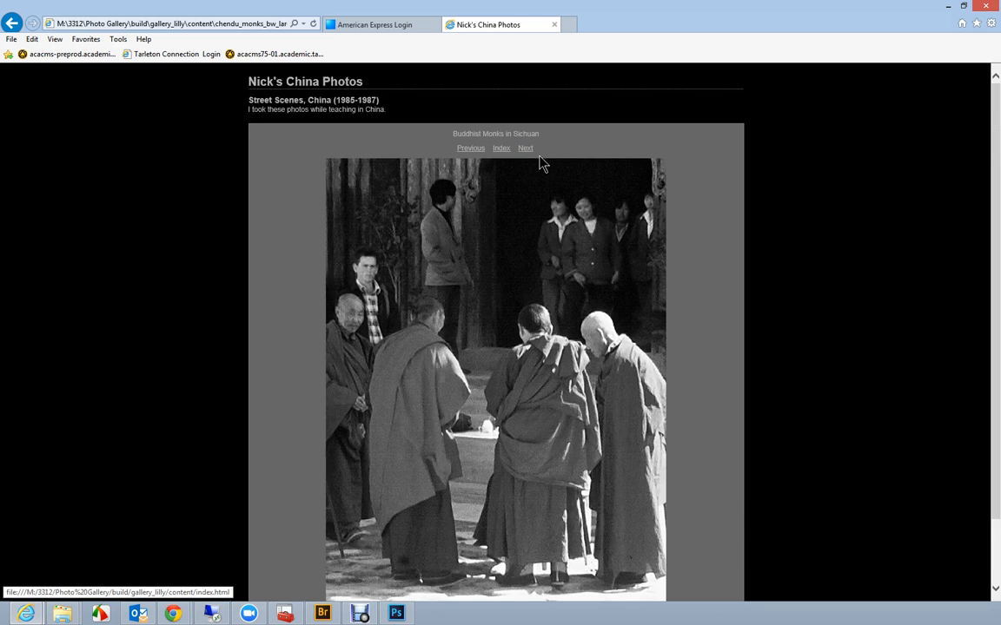
left_click(529, 152)
scroll(541, 166, "down", 2)
scroll(540, 165, "up", 2)
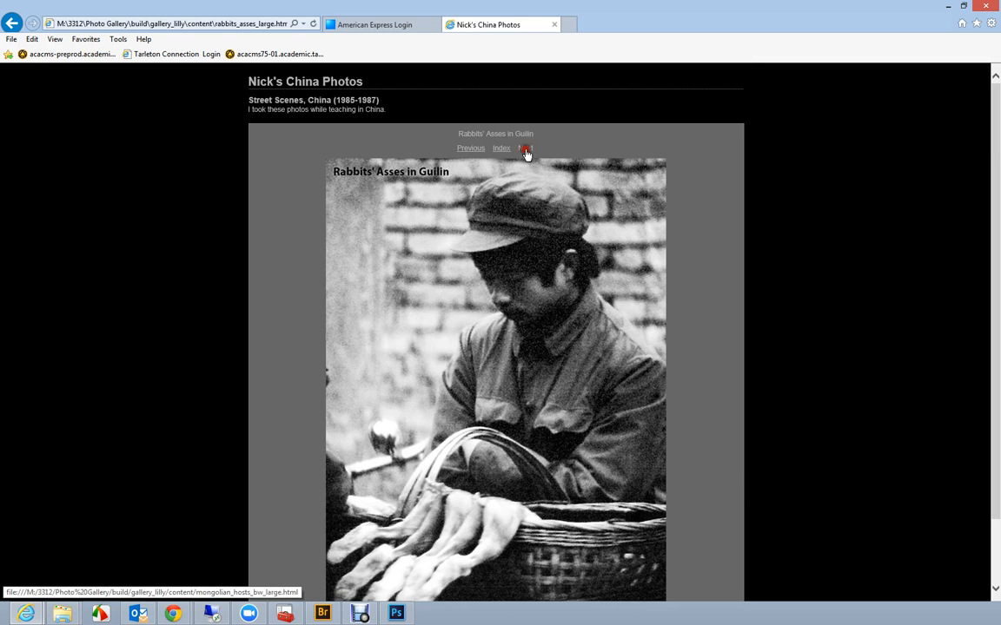
left_click(528, 149)
left_click(530, 149)
left_click(530, 149)
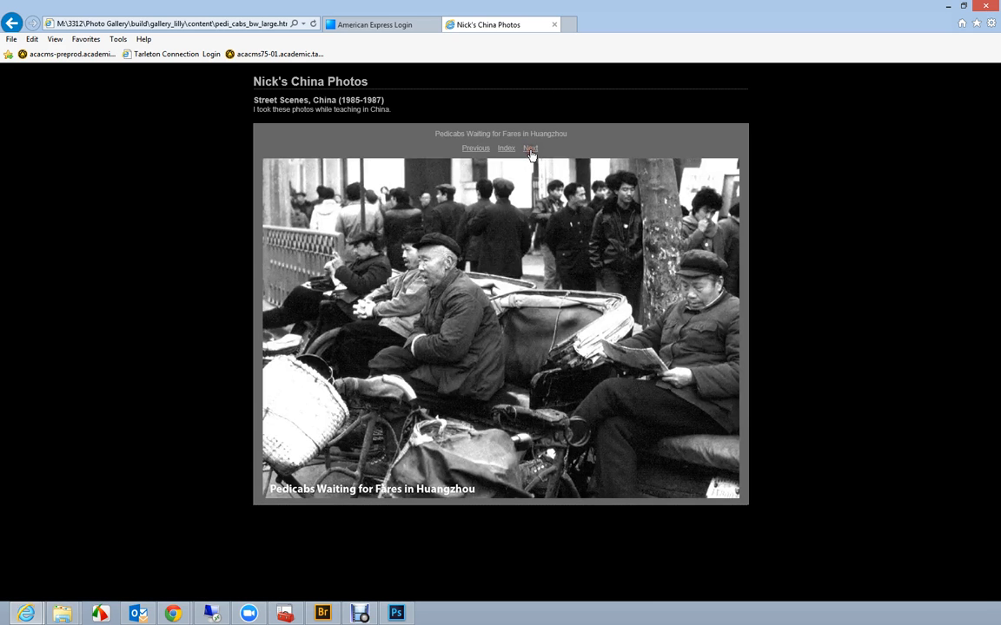
left_click(530, 149)
scroll(532, 154, "down", 2)
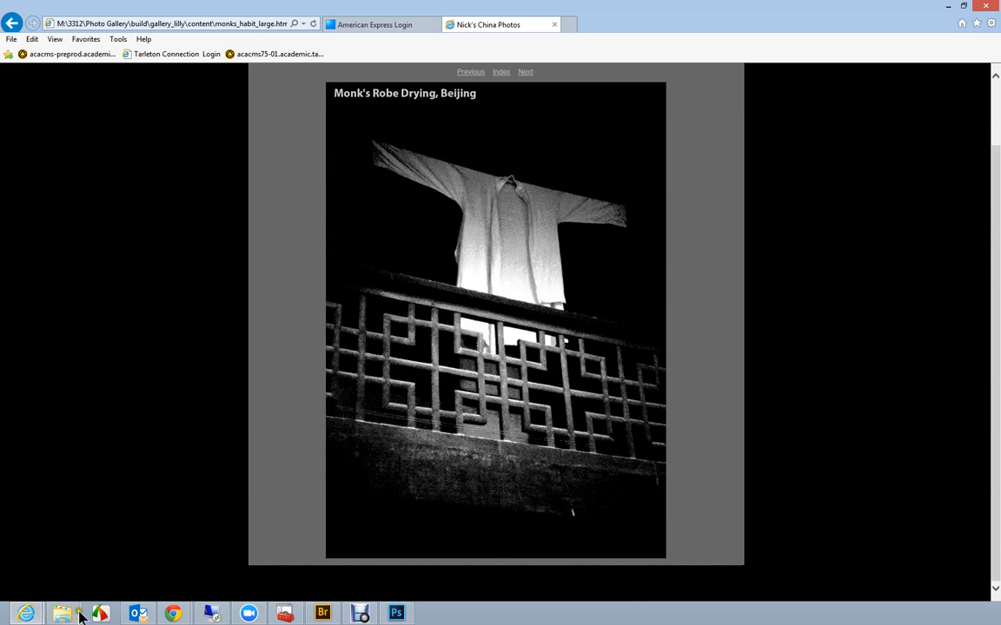
Step: Switch to File Explorer and go up from the gallery folder to the Photo Gallery folder
mouse_move(70, 612)
left_click(91, 544)
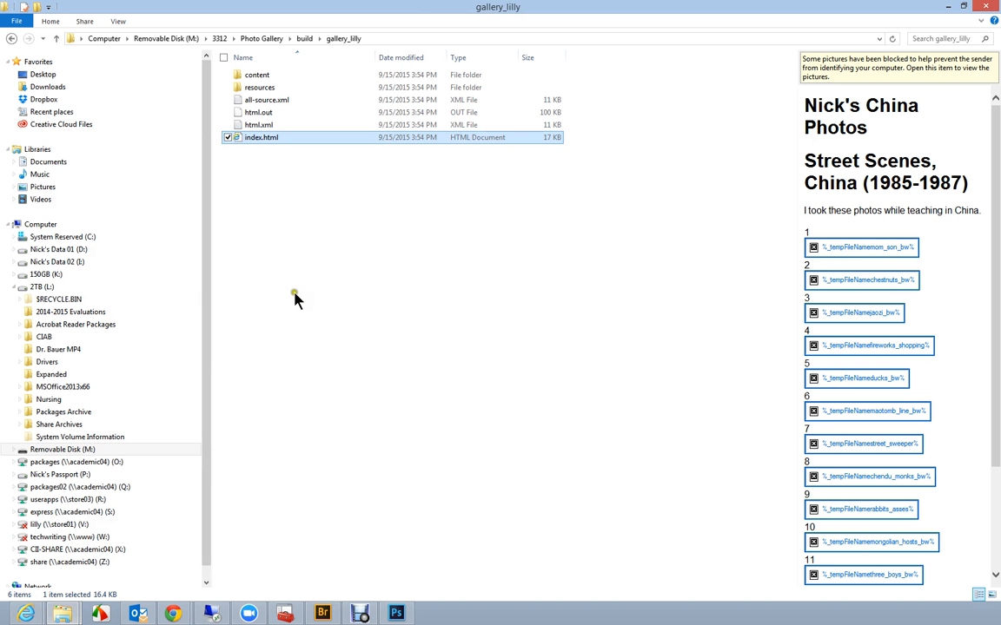
left_click(304, 38)
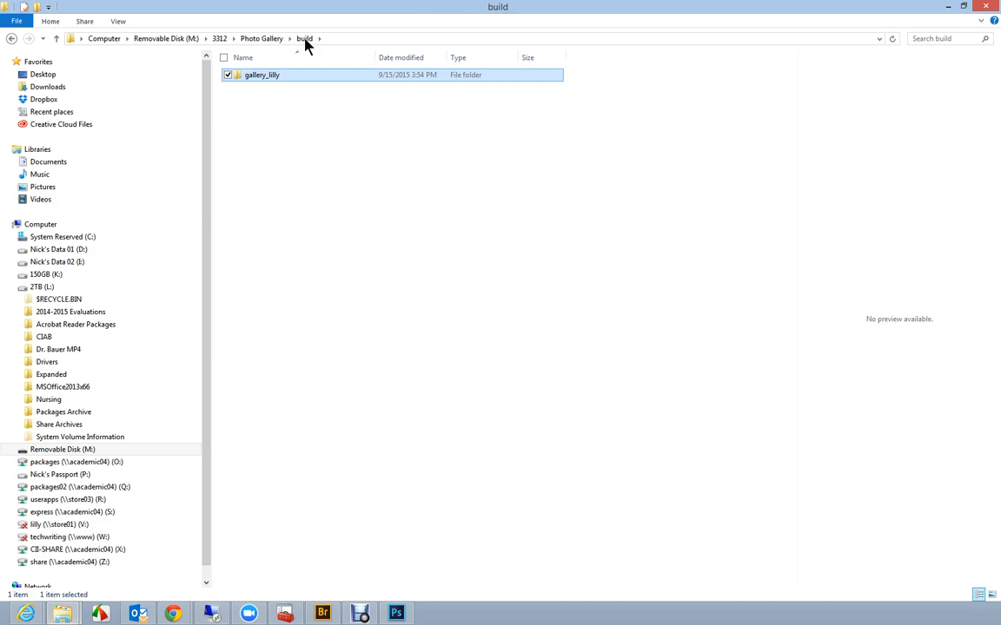
left_click(274, 39)
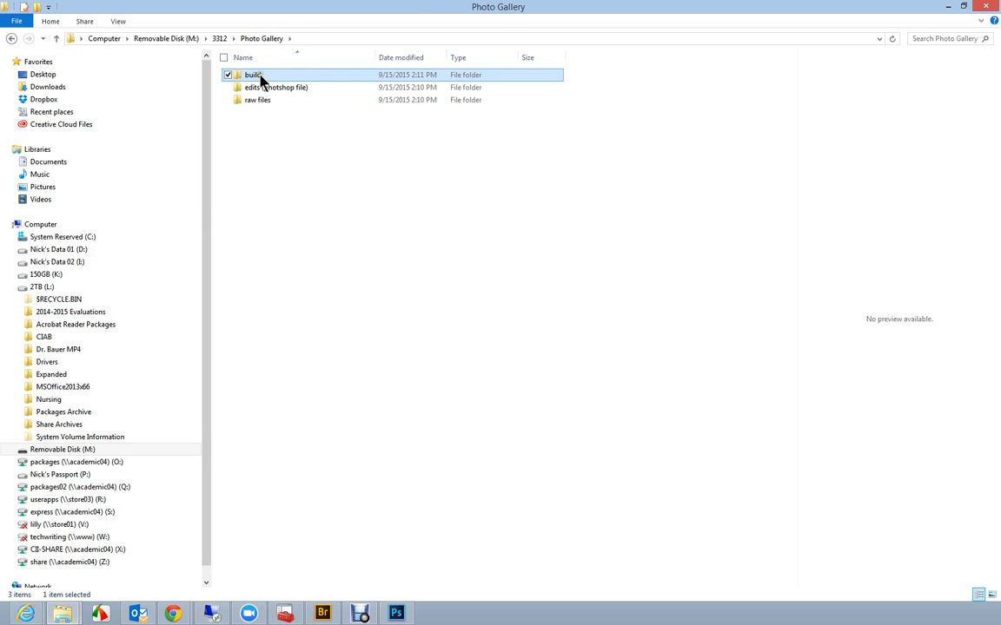
Step: Send the build folder to a compressed (zipped) folder within Photo Gallery
left_click(260, 75)
left_click(291, 76)
left_click(253, 76)
left_click(278, 77)
right_click(278, 77)
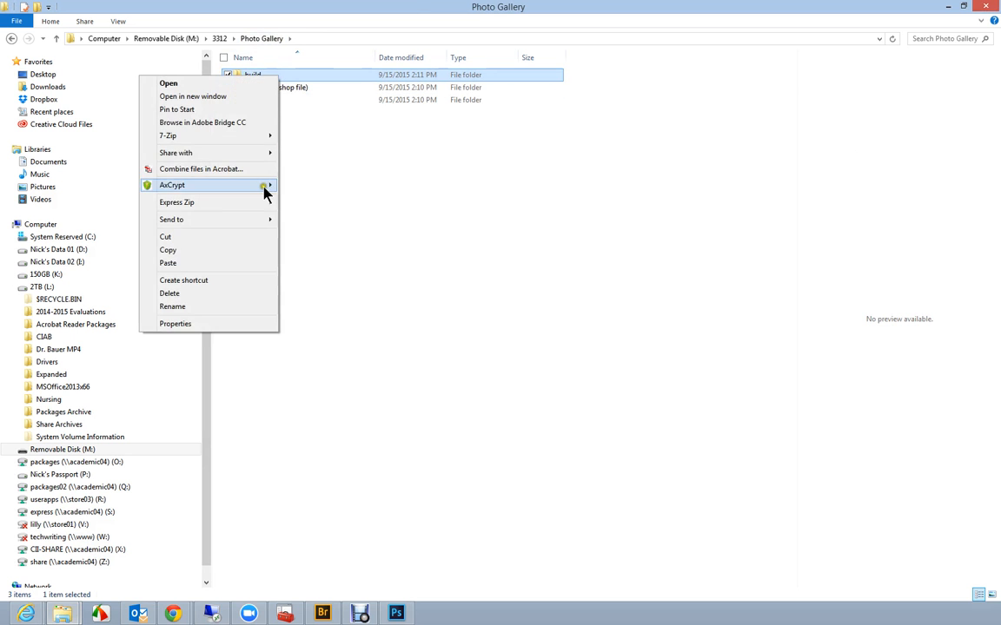
left_click(229, 219)
left_click(328, 222)
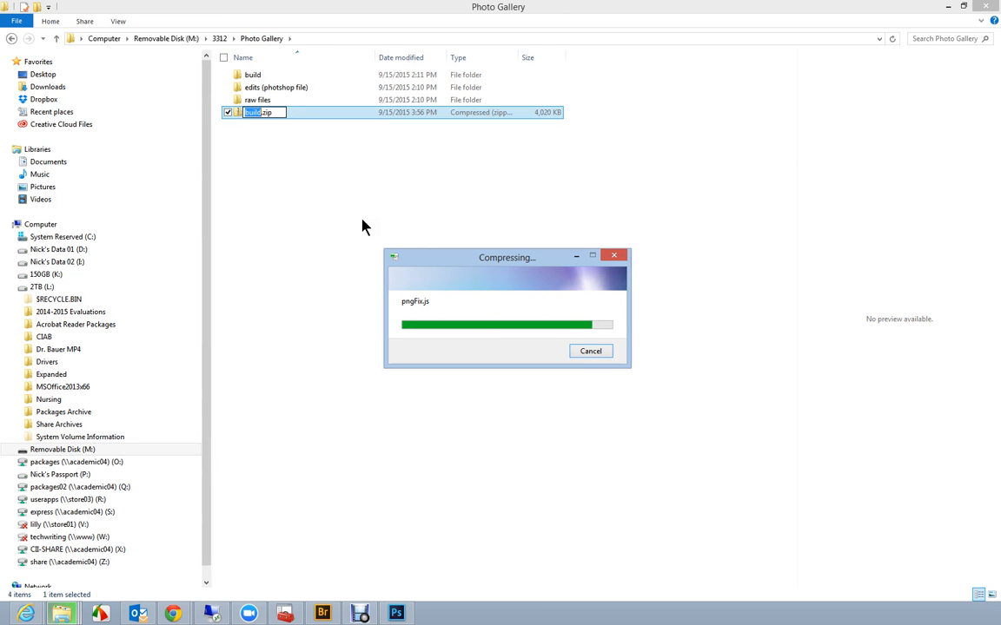
Step: Name the new zip file gallery_lastname_firstname.zip
type("gallery_lasdt")
key("BackSpace")
key("BackSpace")
type("tname_f")
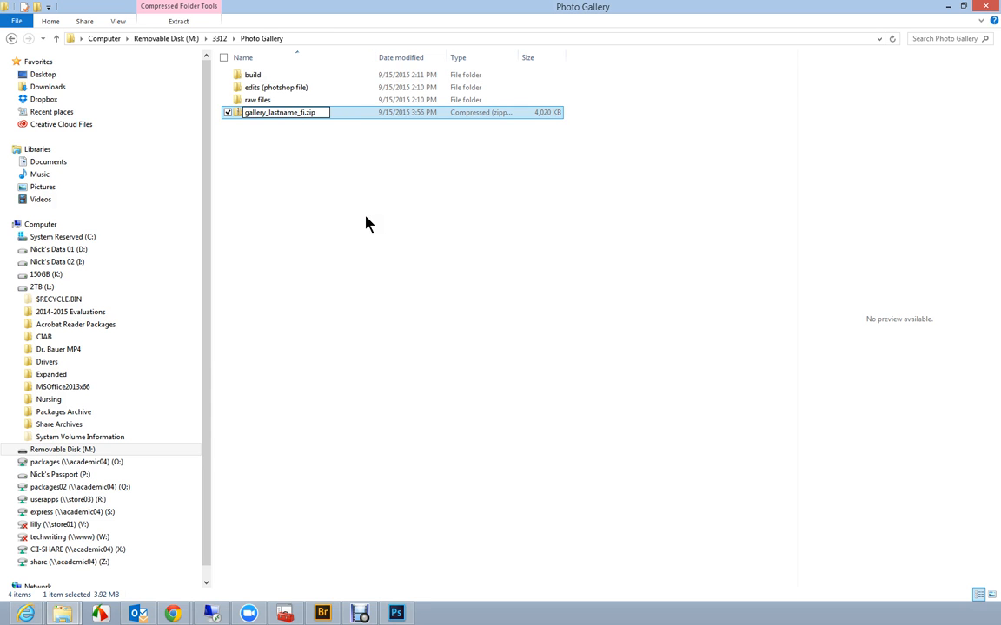
type("irist")
key("BackSpace")
key("BackSpace")
key("BackSpace")
key("BackSpace")
type("rstname")
left_click(397, 151)
left_click(319, 119)
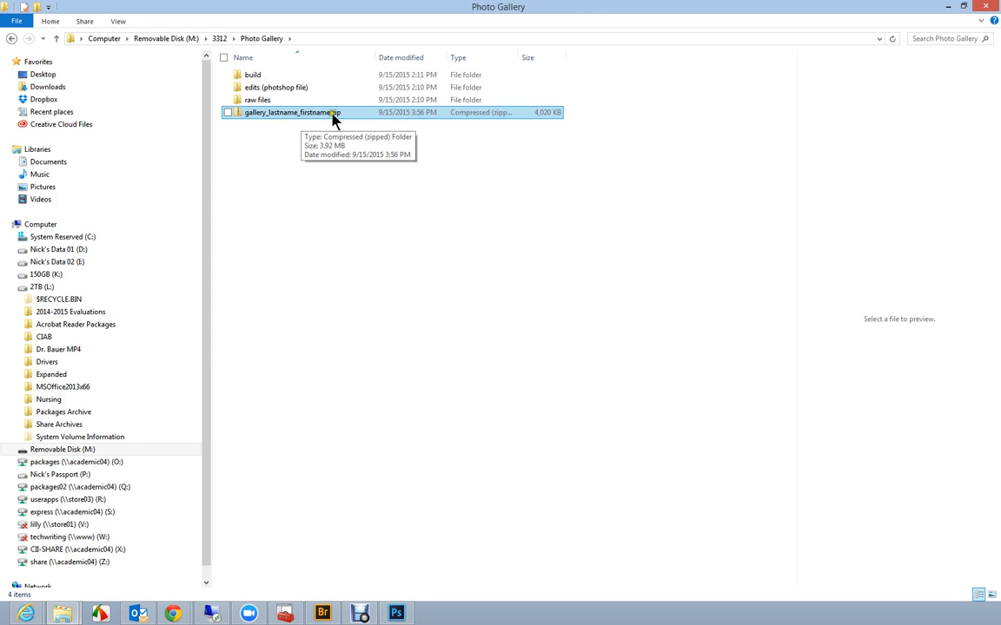
left_click(335, 127)
left_click(322, 116)
left_click(335, 165)
left_click(315, 116)
left_click(330, 157)
left_click(306, 115)
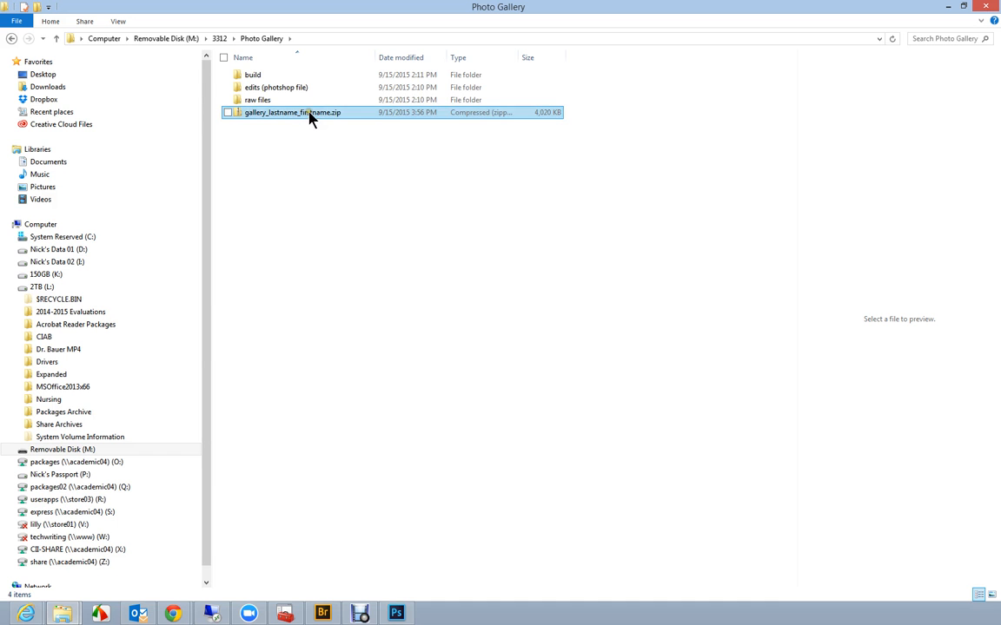
Step: Inspect the zip's folder structure through build down to the gallery files and return to the Photo Gallery folder
double_click(265, 113)
left_click(252, 76)
double_click(252, 76)
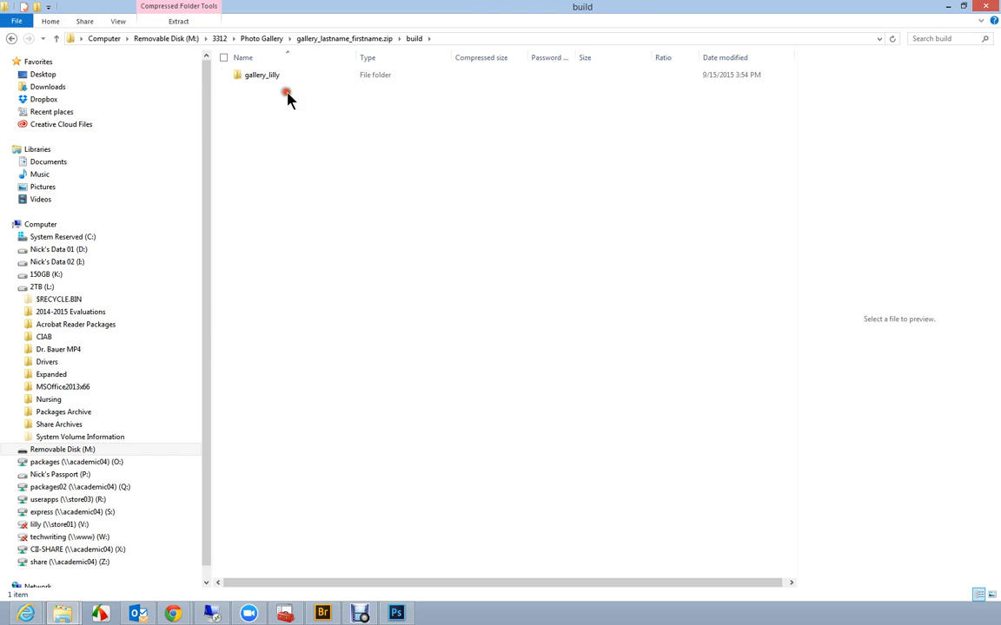
double_click(274, 80)
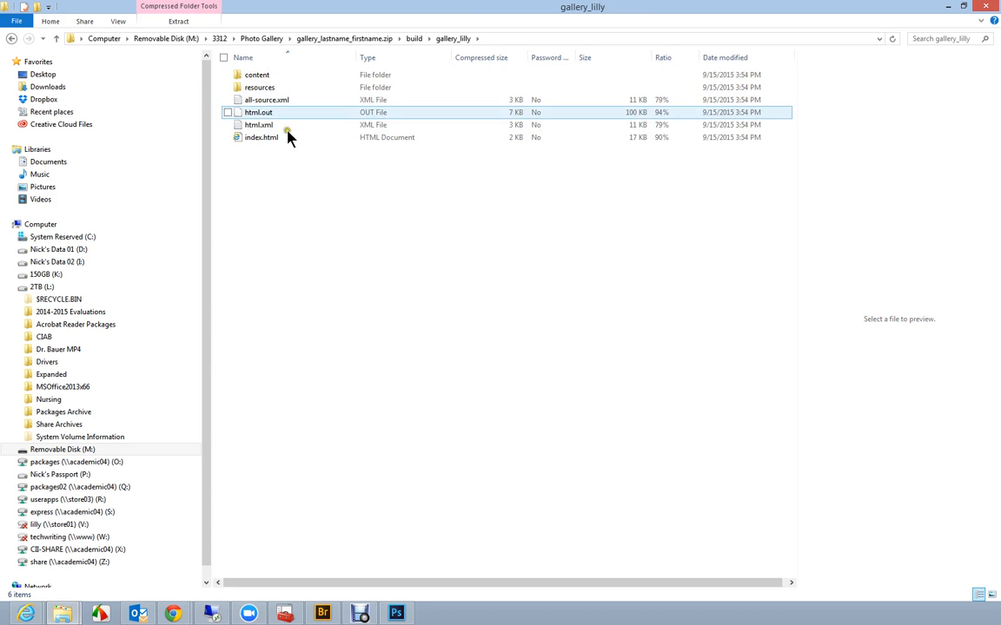
left_click(12, 39)
left_click(12, 40)
left_click(12, 40)
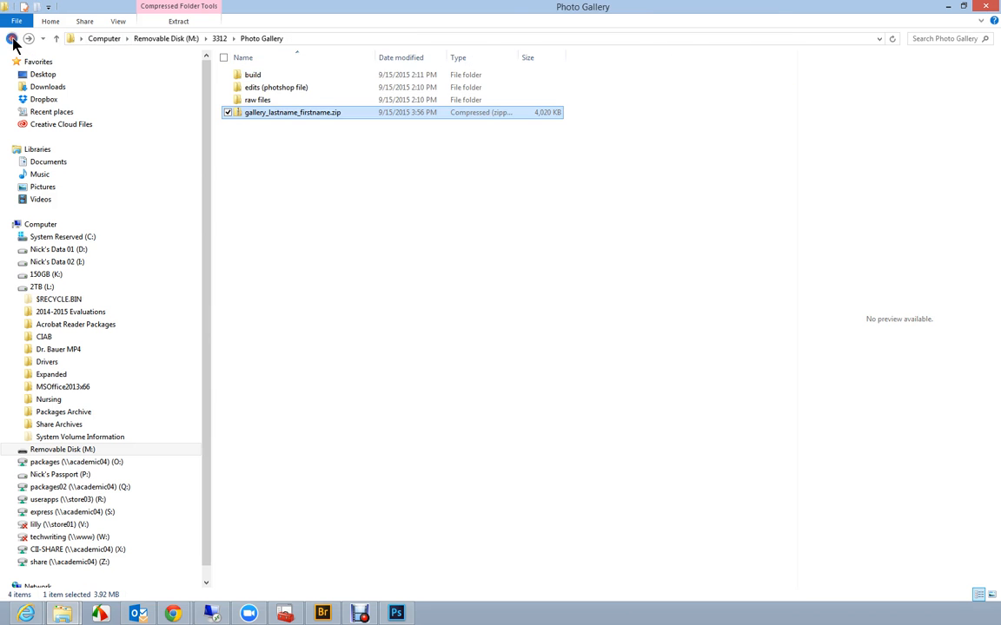
double_click(274, 113)
double_click(254, 76)
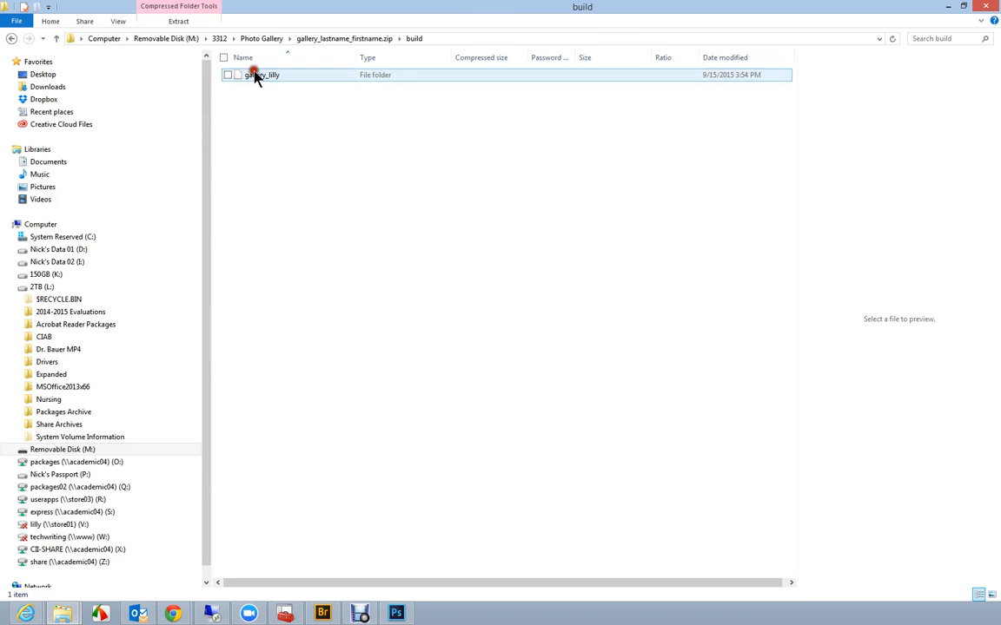
double_click(257, 76)
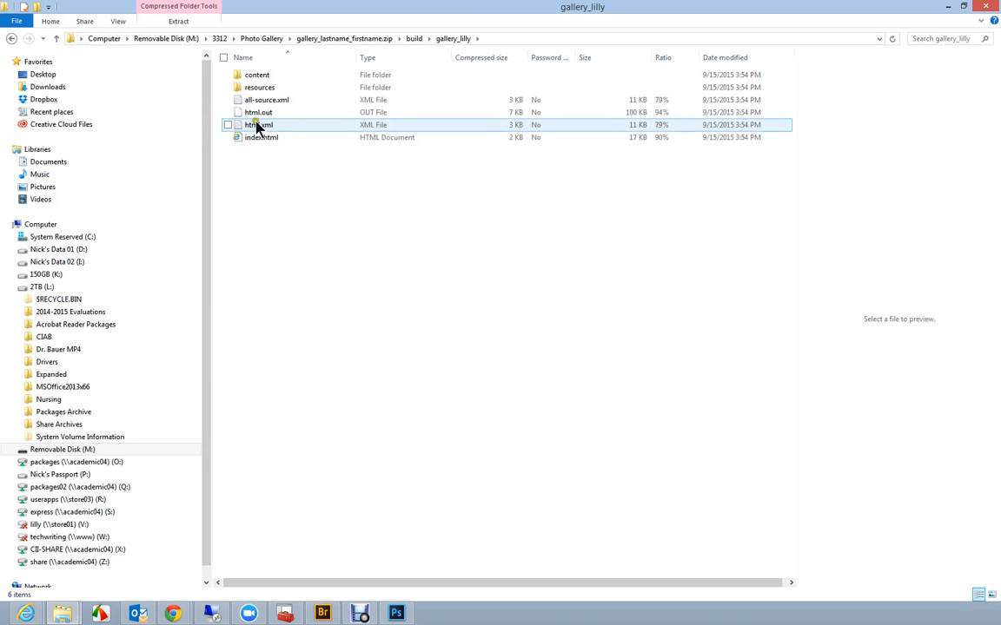
left_click(14, 40)
left_click(13, 39)
left_click(13, 40)
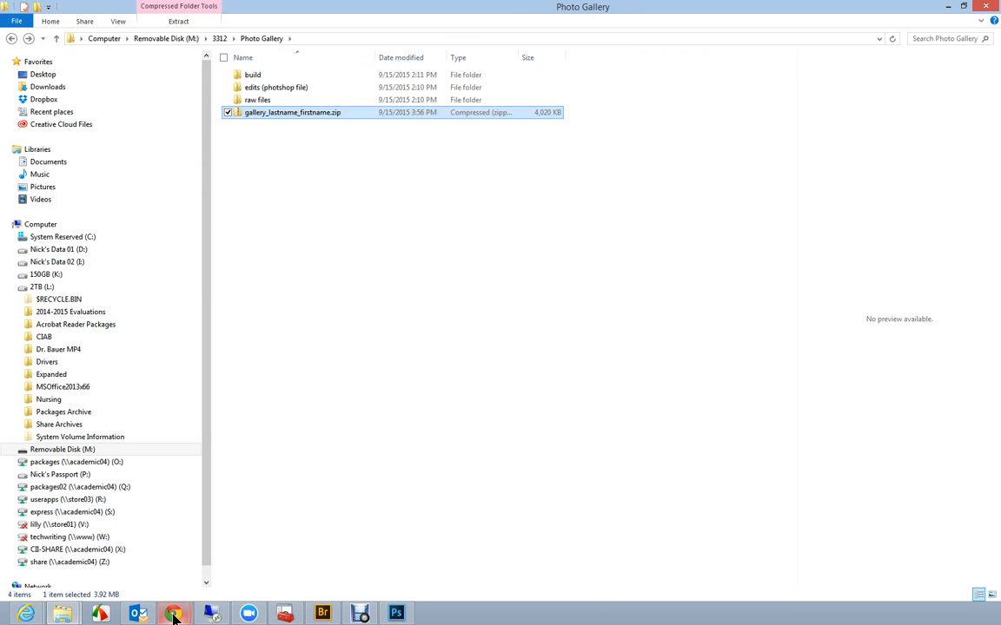
Step: Switch to Blackboard in Chrome, open Portfolio Assignments and review the Web Photo Gallery submission and zip instructions
mouse_move(174, 611)
left_click(233, 556)
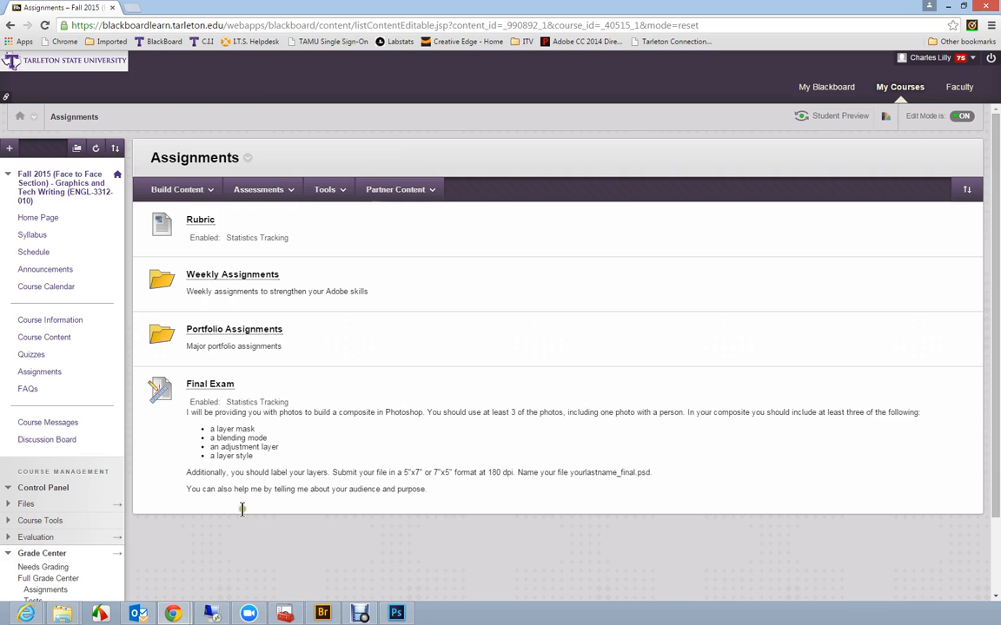
left_click(246, 330)
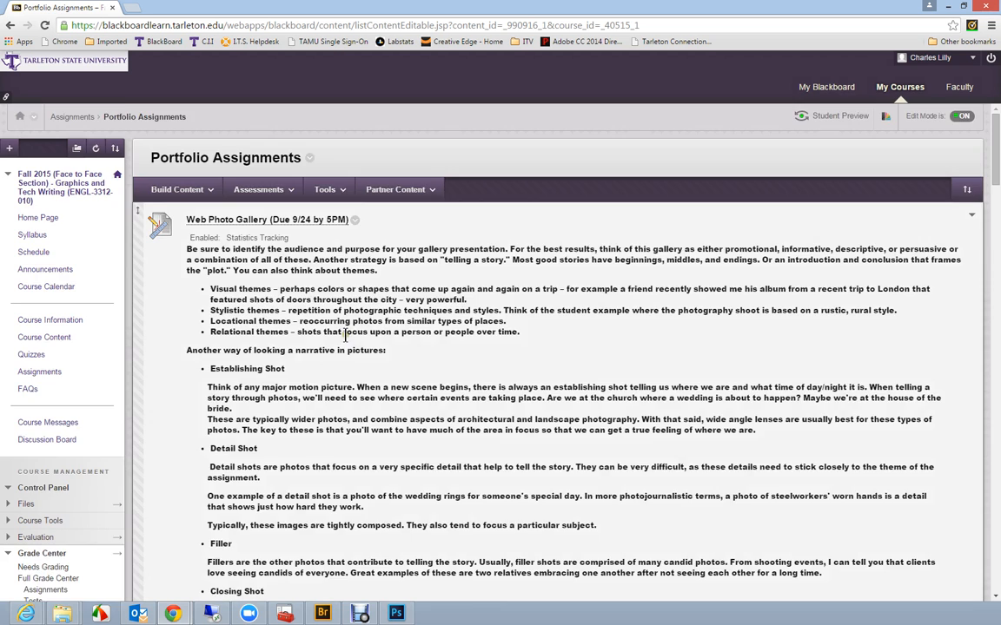
scroll(389, 330, "down", 2)
scroll(345, 335, "up", 2)
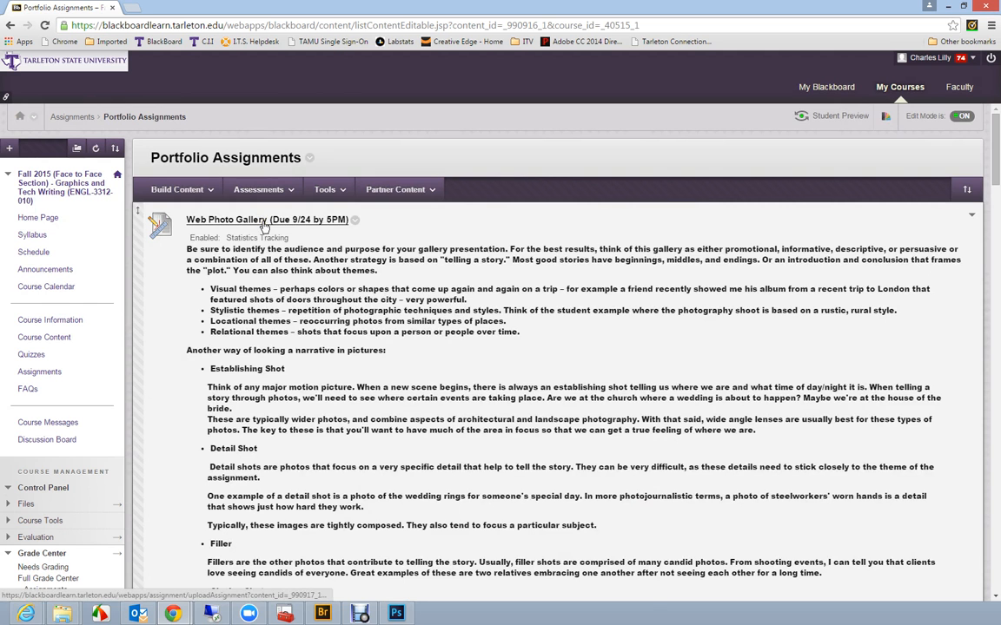
scroll(403, 357, "down", 3)
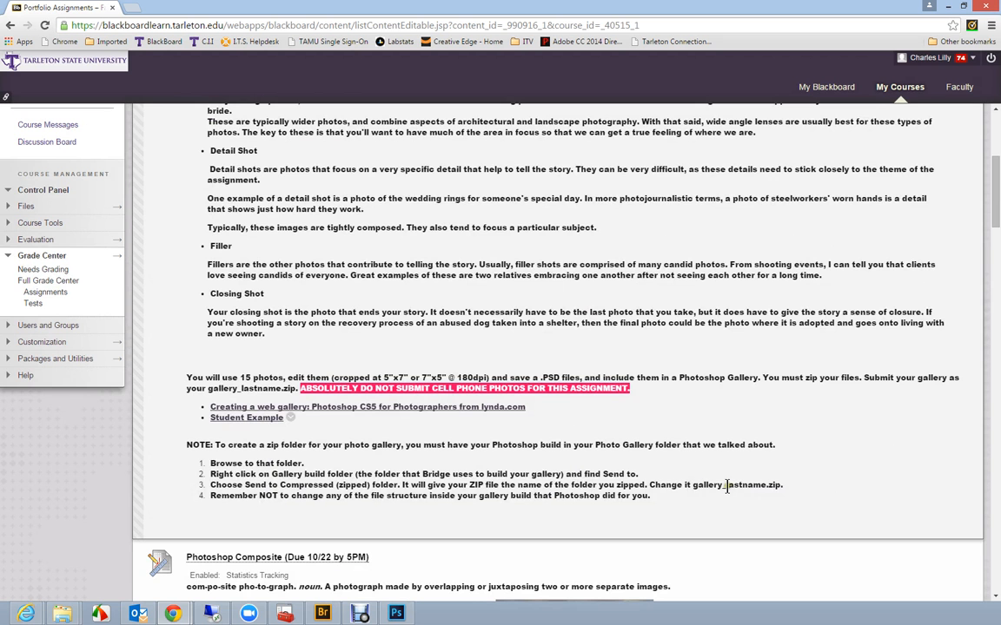
scroll(541, 417, "up", 3)
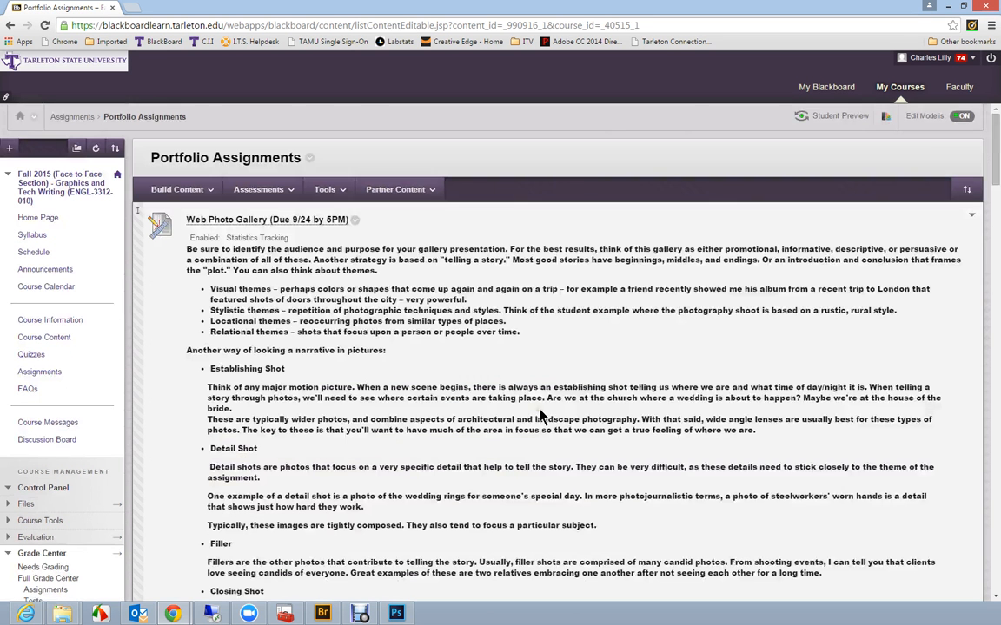
Step: Open the Web Photo Gallery assignment and attach gallery_lastname_firstname.zip from the Photo Gallery folder
left_click(300, 218)
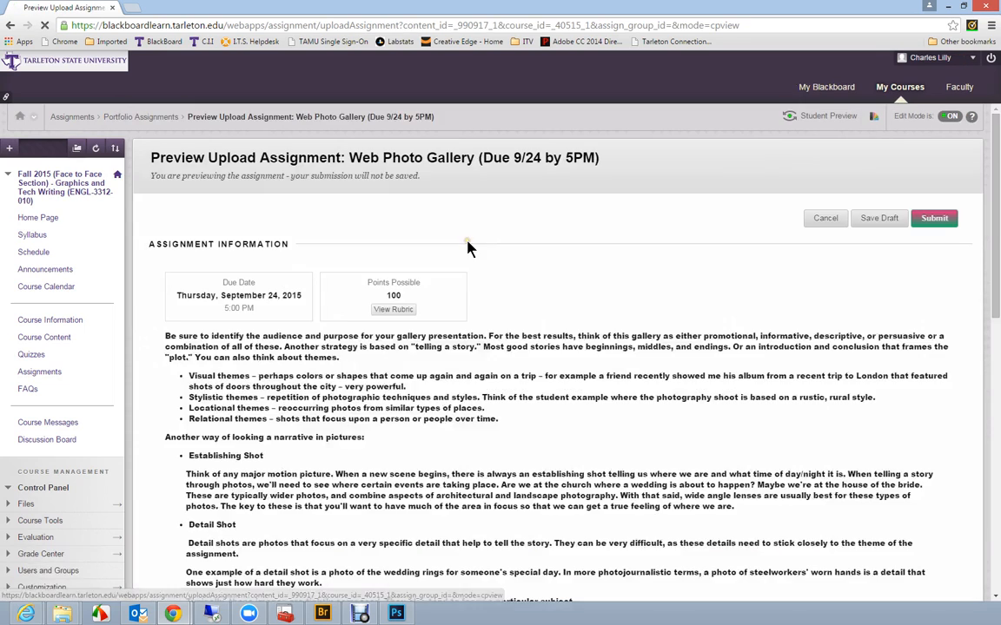
scroll(467, 248, "down", 7)
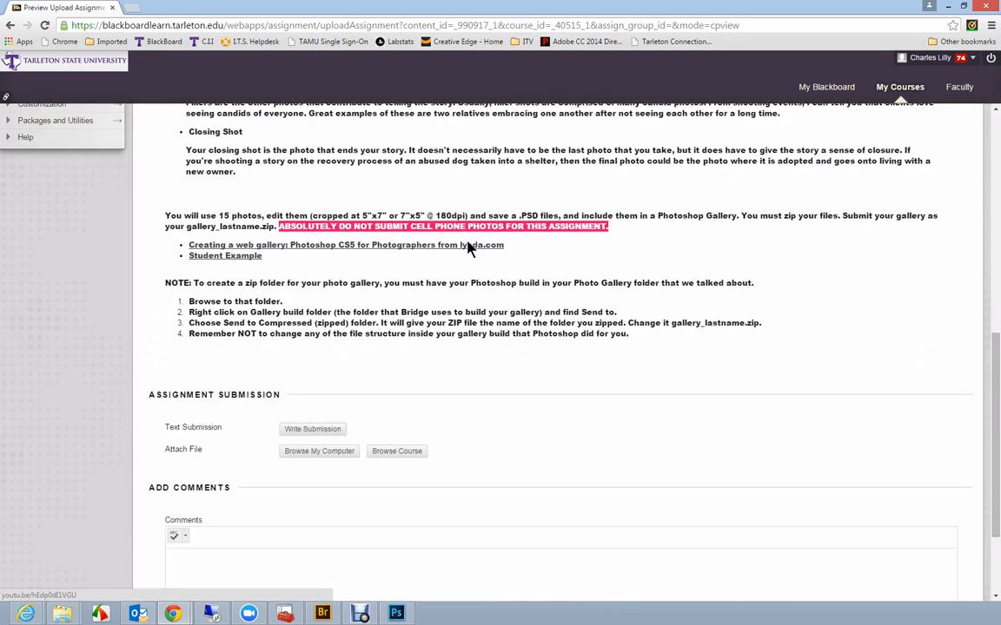
scroll(468, 248, "down", 2)
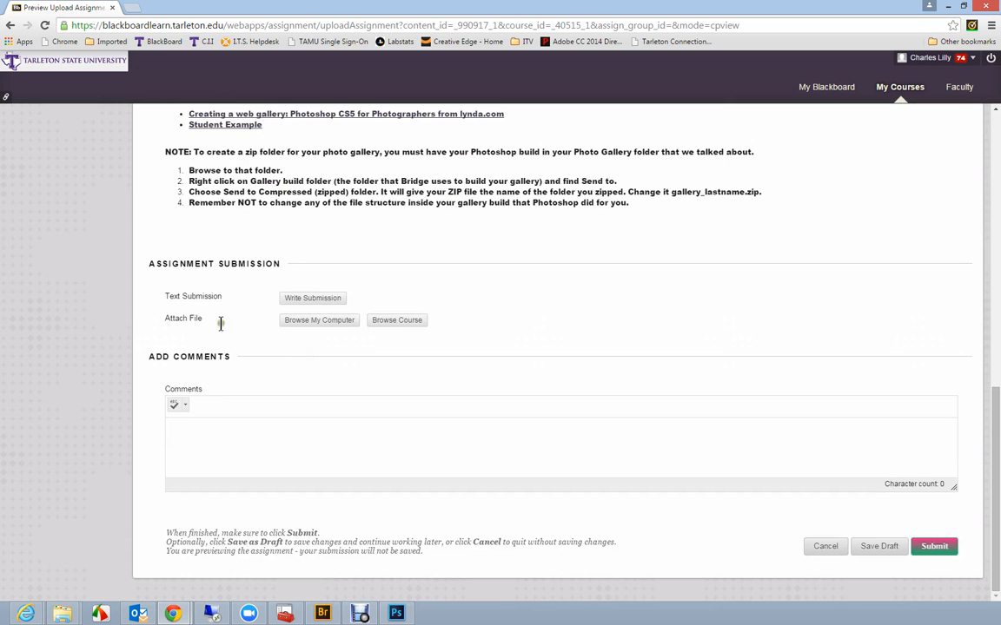
left_click(315, 321)
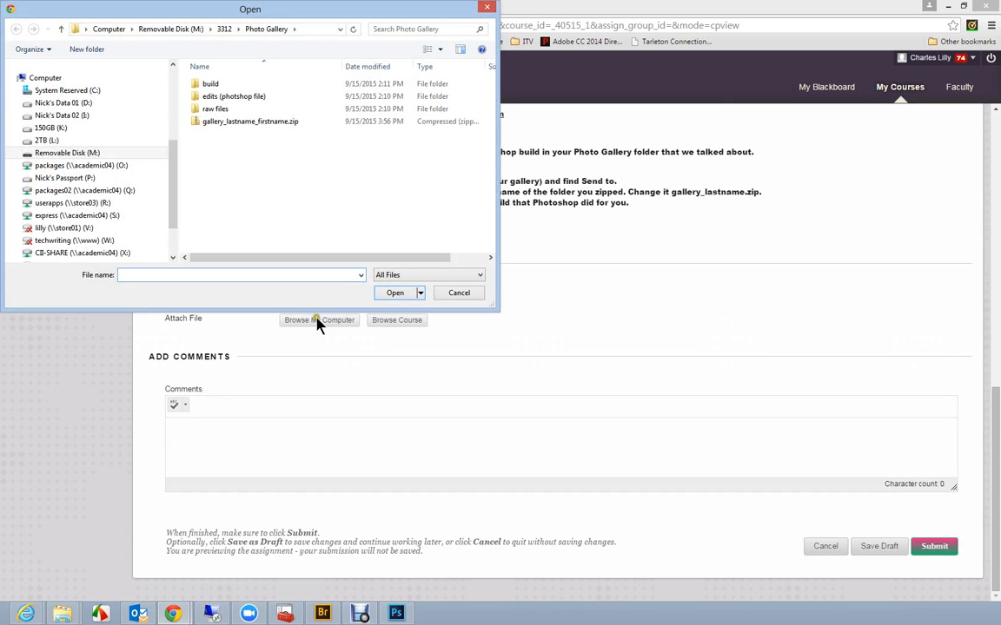
left_click(264, 123)
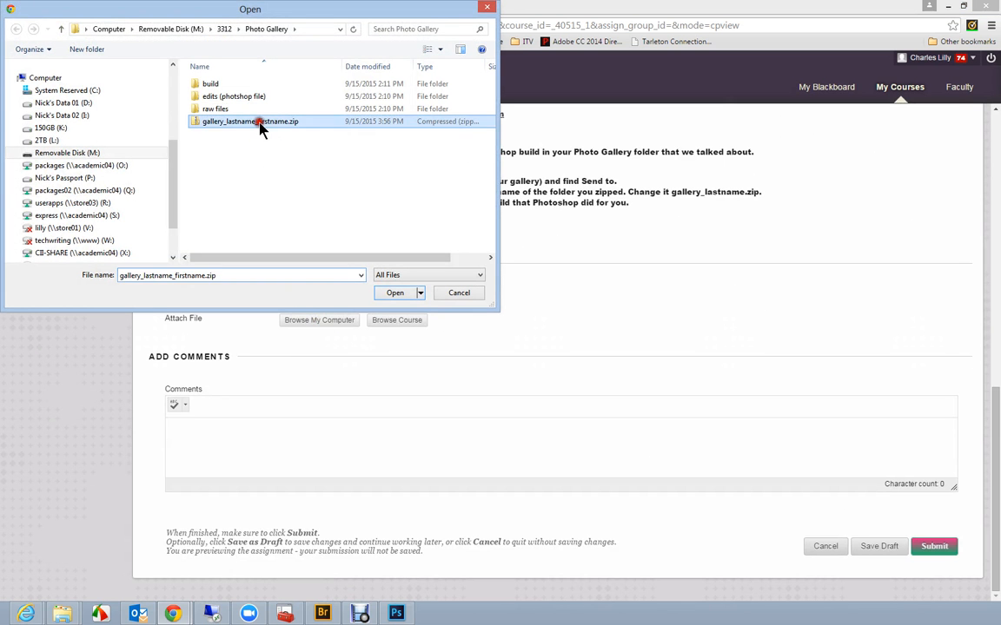
left_click(395, 294)
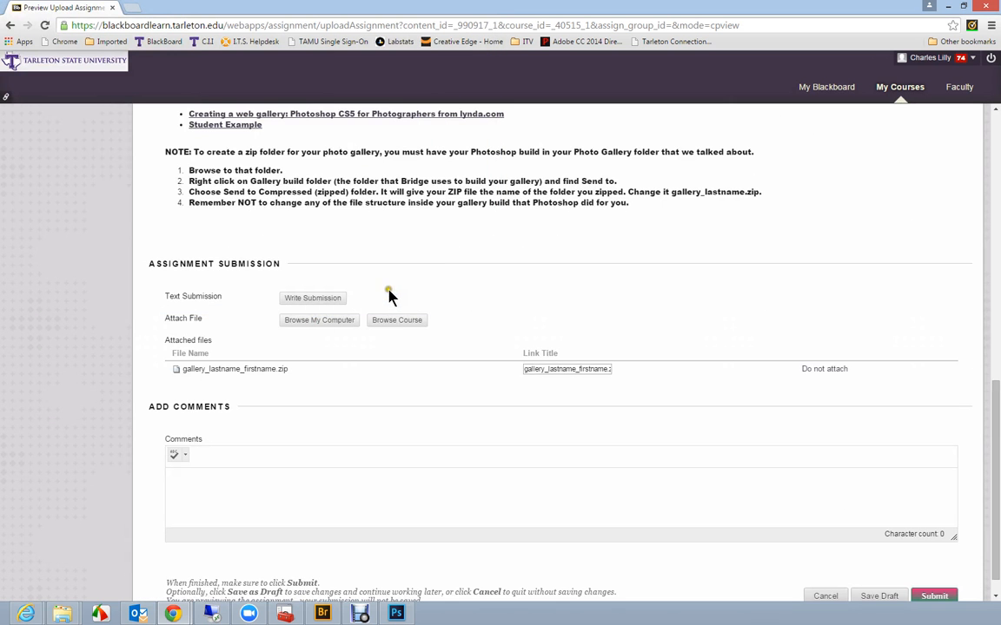
Step: Begin the submission comment with a greeting to the instructor and a new paragraph reading "Rhetorical context"
left_click(207, 480)
type("Mr")
type(". Lilly,")
type("Rht")
key("BackSpace")
type("etorical context")
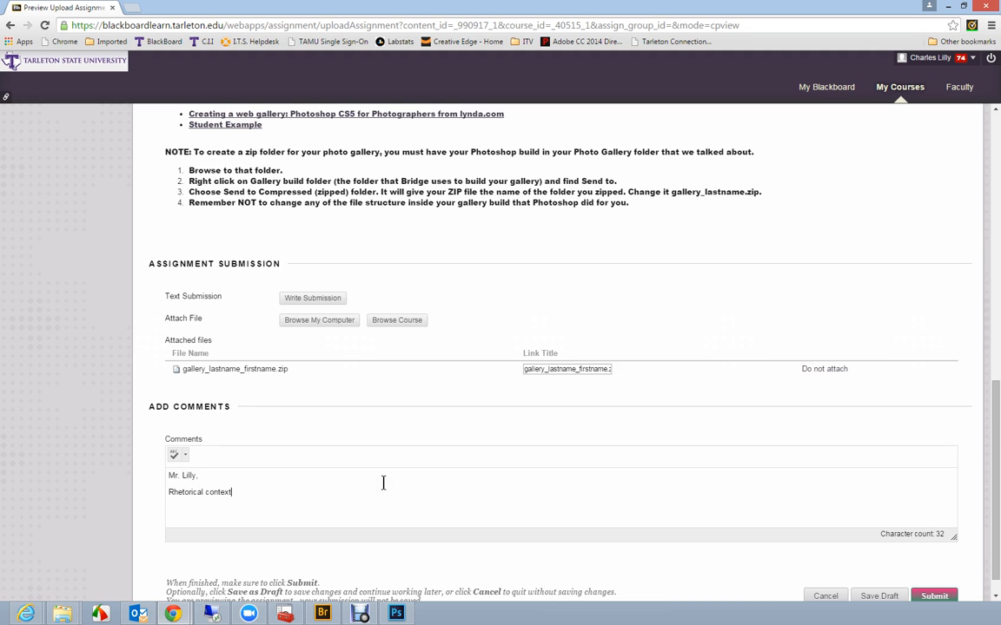
Step: Continue the comment with --clarifications-audience--purpose--how it's going to "published and where."
type("--clarifications-audience--")
key("BackSpace")
key("BackSpace")
type("--prup")
key("BackSpace")
type("rpose--wh")
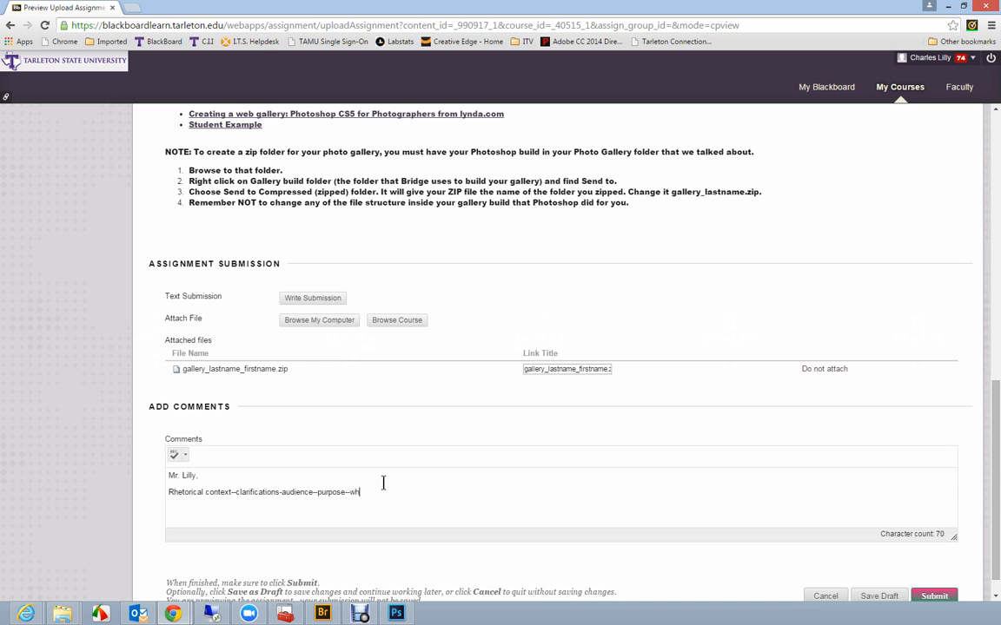
type("ow it's going to ")
type("\"published\"")
type(" and well")
type("re.")
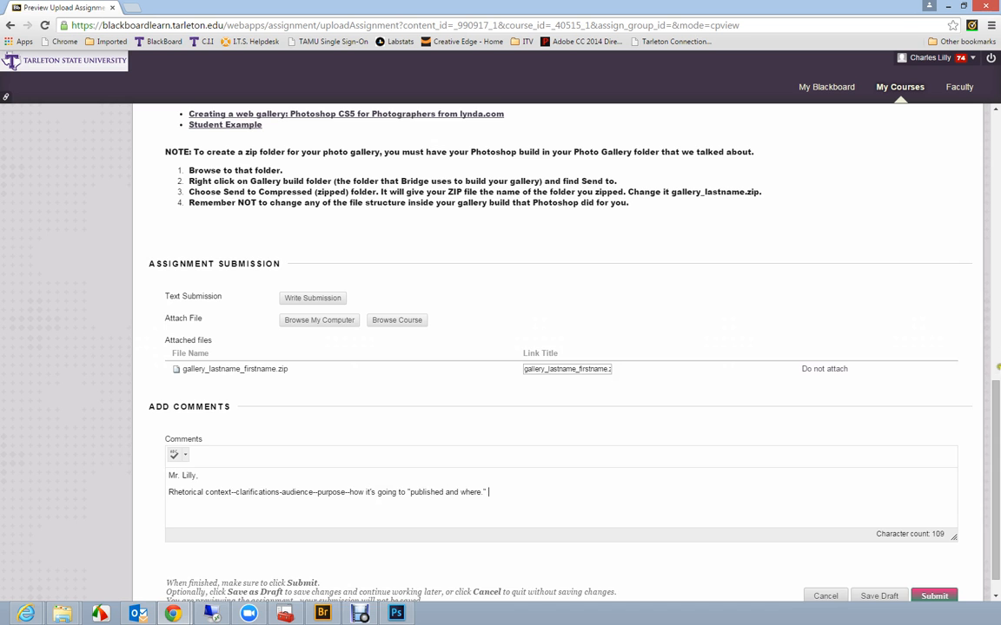
Step: Submit the Web Photo Gallery assignment with its attached zip and comment, and look over the resulting page
left_click_drag(995, 420, 995, 430)
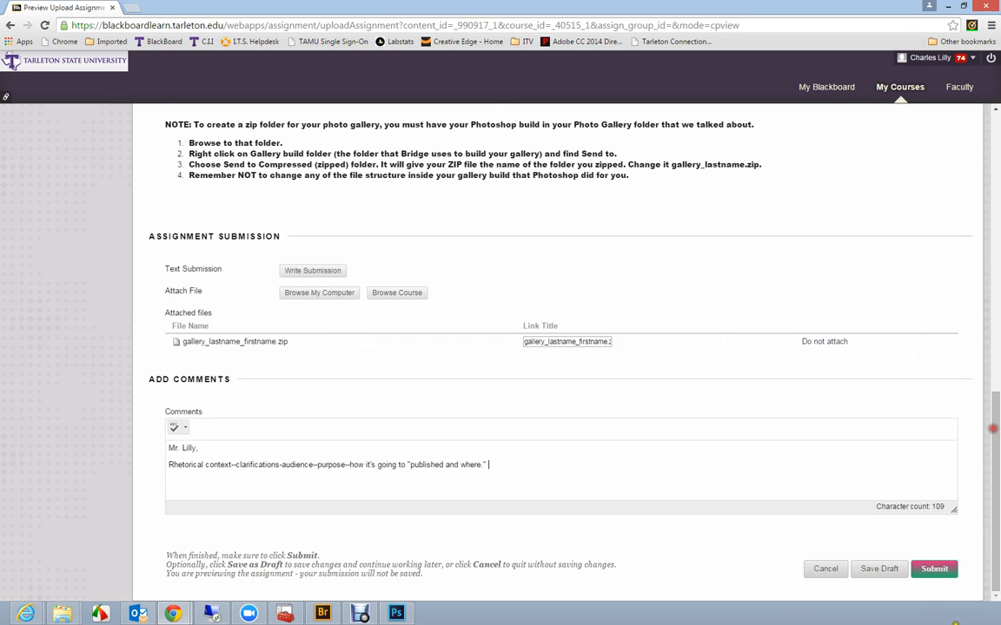
left_click(935, 569)
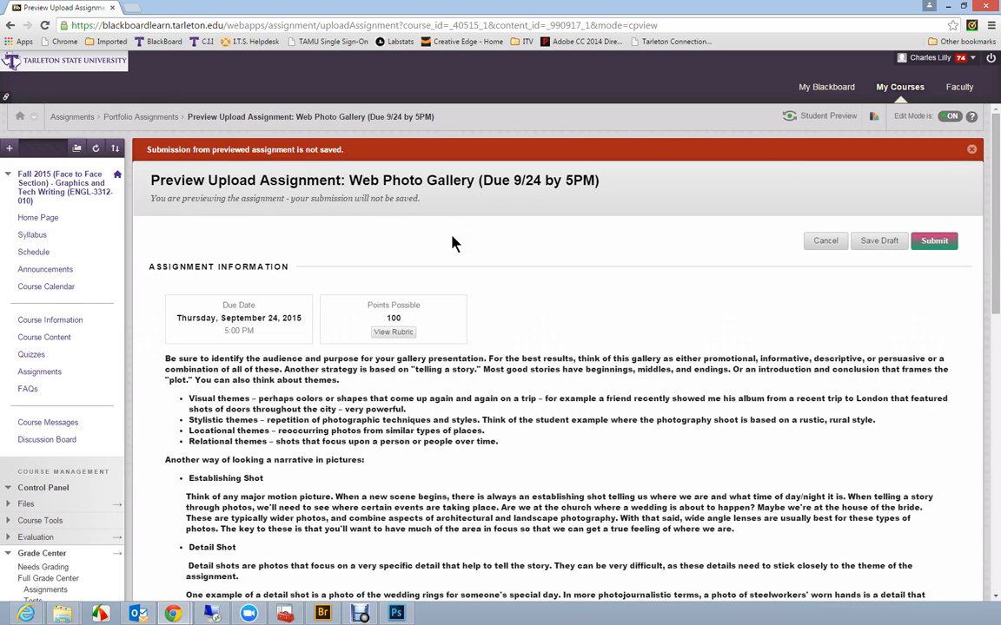
scroll(452, 243, "down", 15)
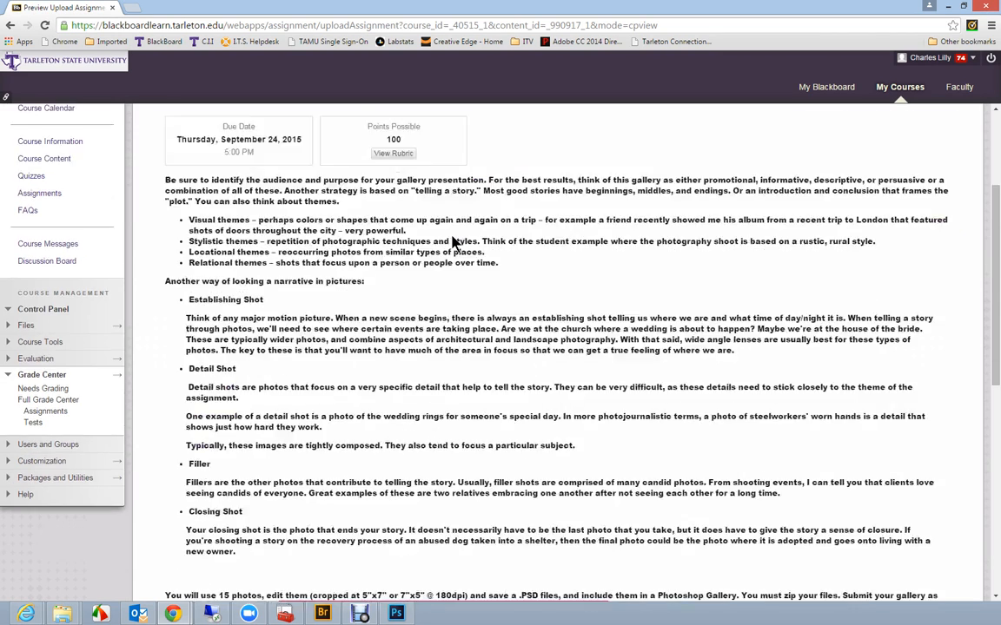
Step: Attach gallery_lastname_firstname.zip from the Photo Gallery folder to the previewed Web Photo Gallery assignment again
scroll(451, 243, "up", 15)
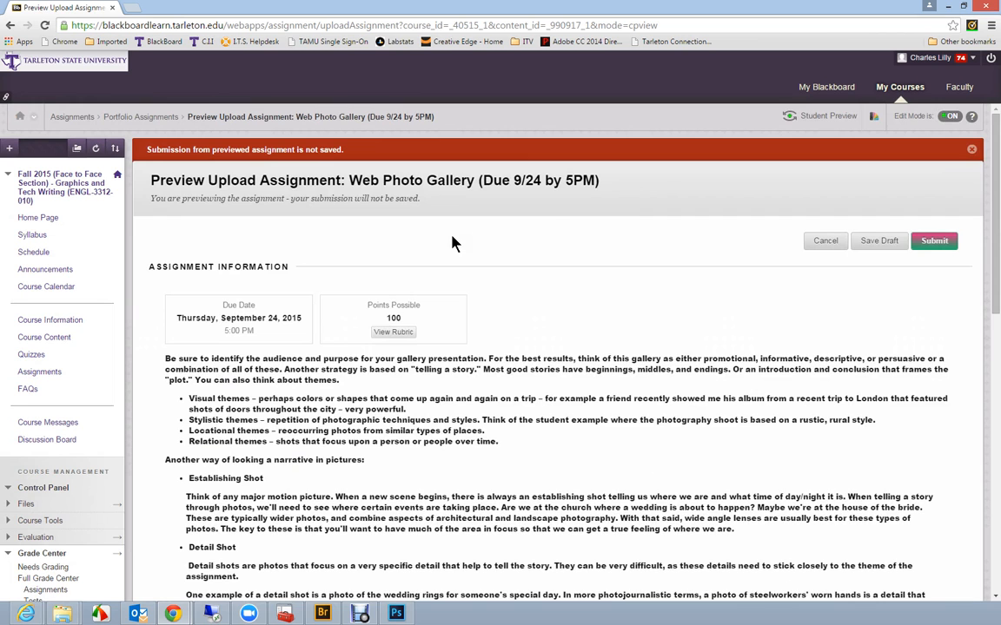
scroll(452, 243, "down", 15)
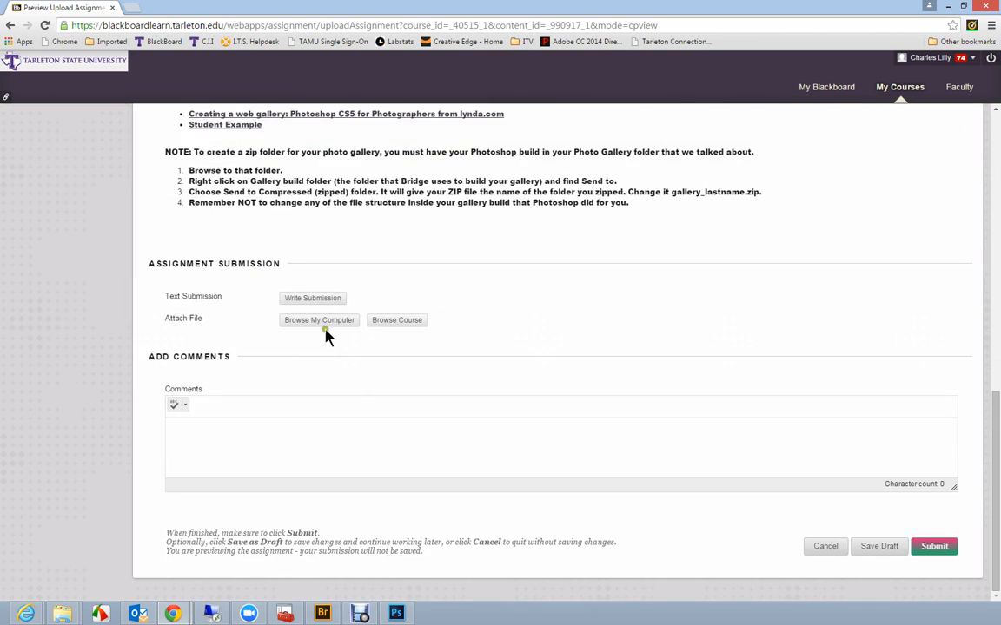
left_click(320, 322)
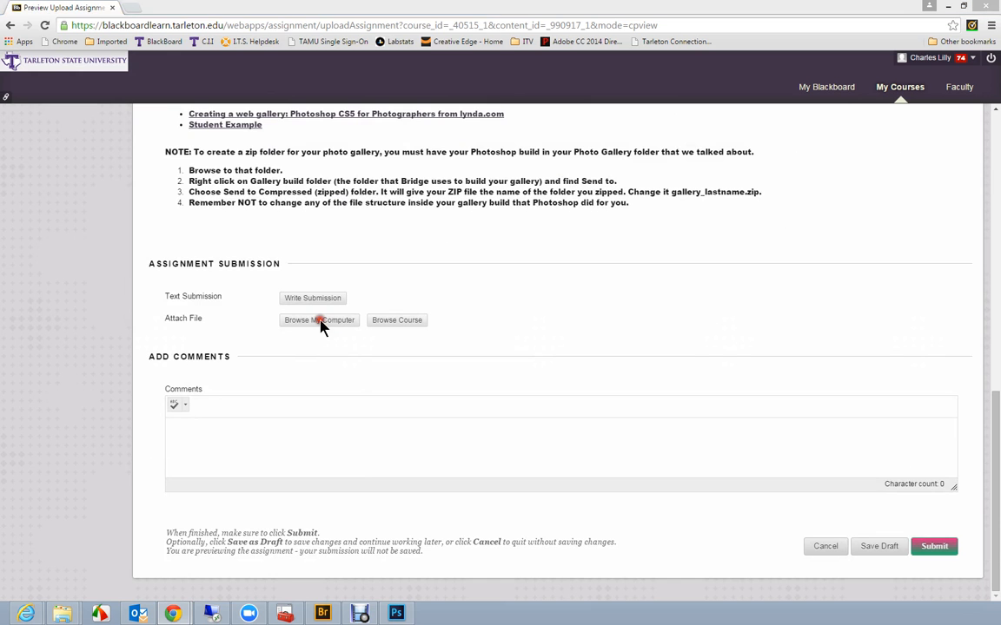
double_click(254, 126)
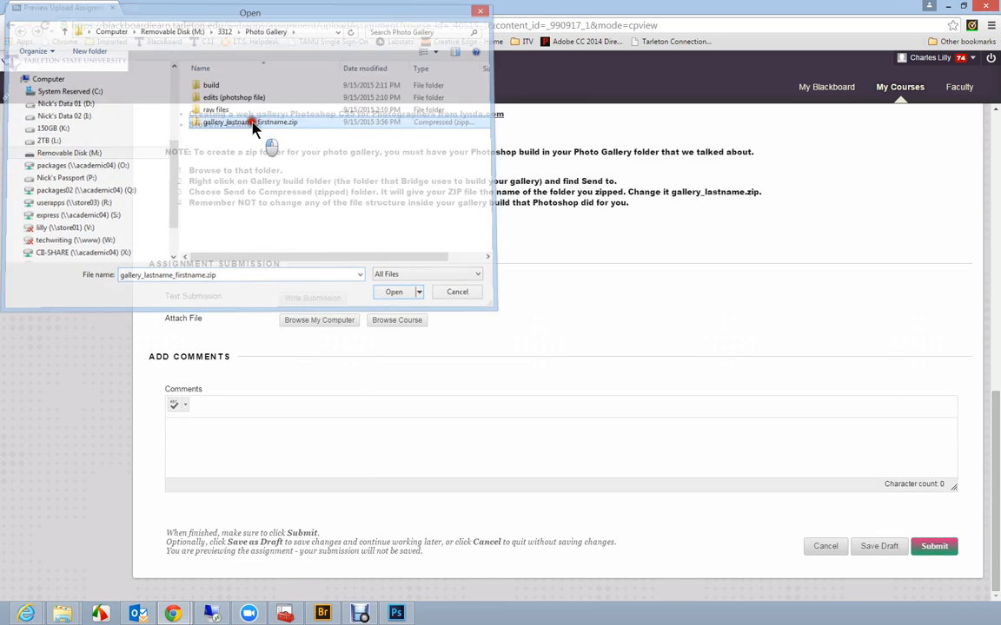
Step: Comment with a greeting to the instructor and "Full description of the rhetorical context. ....", and try to submit the previewed assignment
left_click(224, 455)
left_click(206, 476)
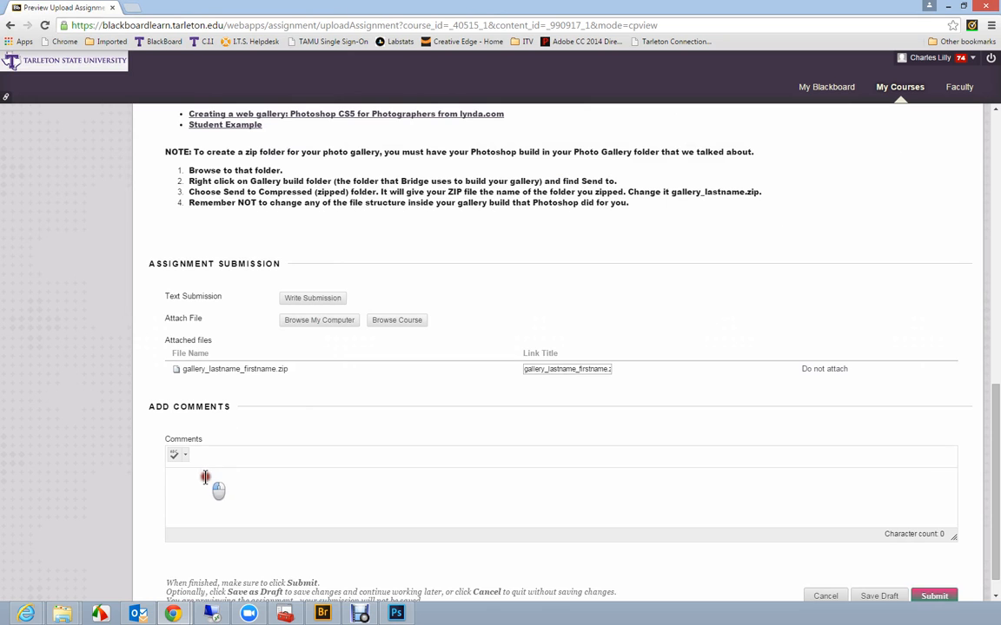
type("Mr. Lilly, ")
type("Full description of")
type(" the ")
type("rhetor")
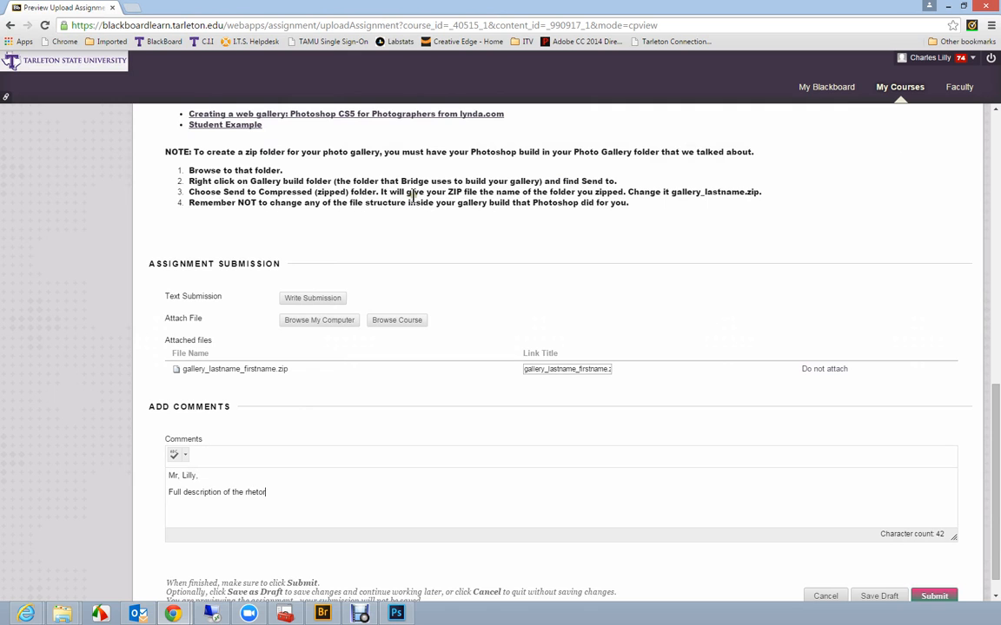
type("ical content")
key("BackSpace")
type("x")
key("BackSpace")
key("BackSpace")
key("BackSpace")
key("BackSpace")
type("xt. ...")
left_click(935, 596)
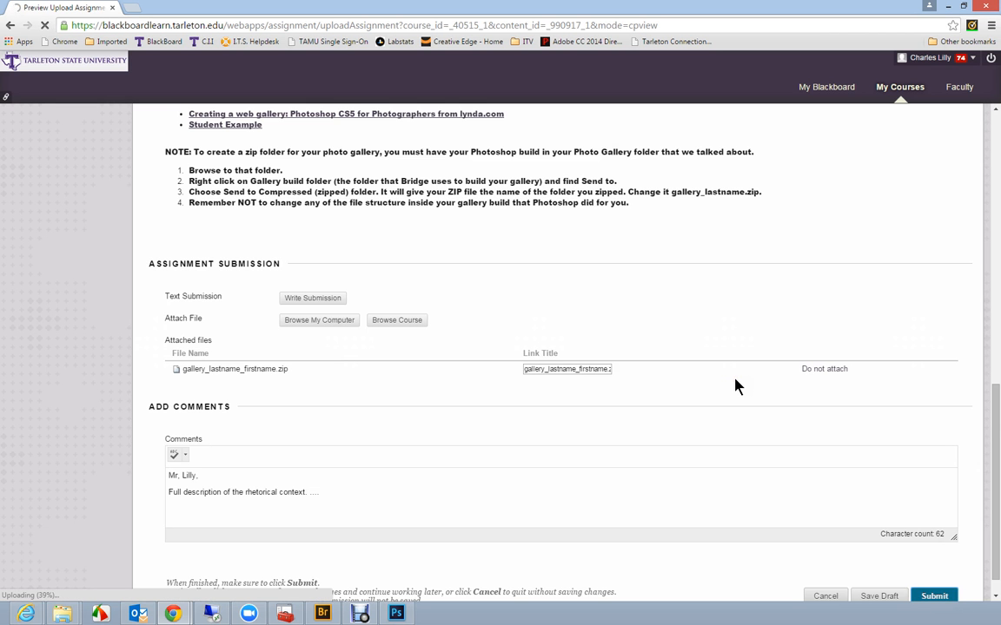
left_click_drag(993, 407, 997, 176)
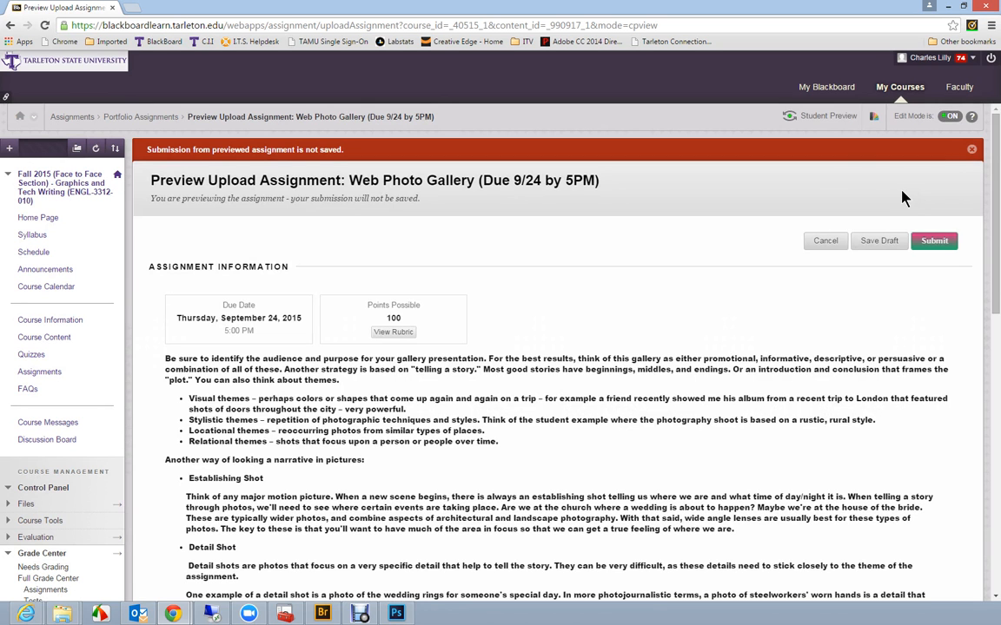
Step: Switch the course to Student Preview mode and open the Web Photo Gallery assignment among the Portfolio Assignments
left_click(821, 117)
left_click(822, 121)
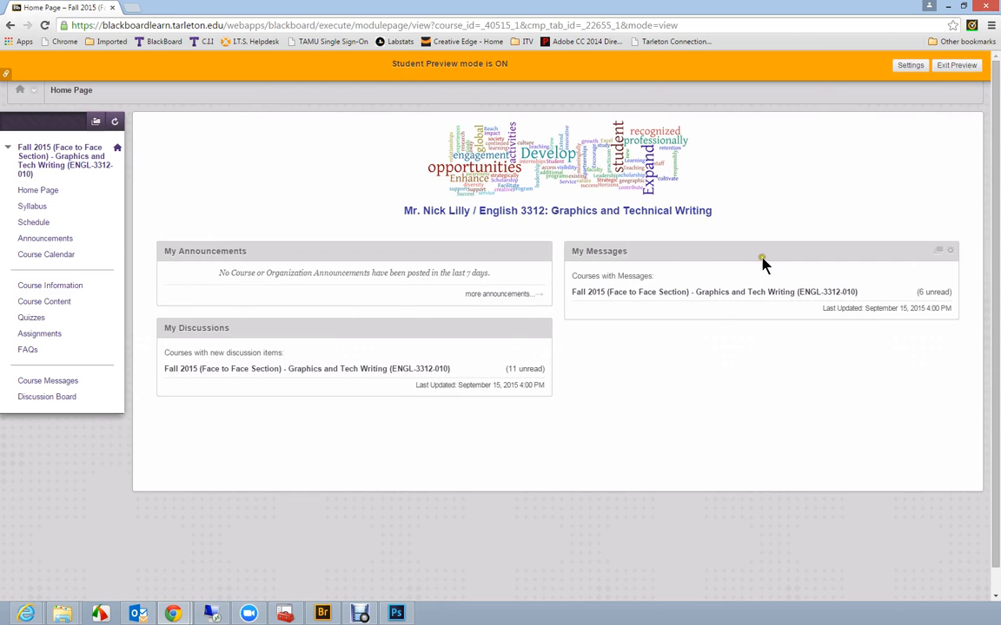
left_click(43, 336)
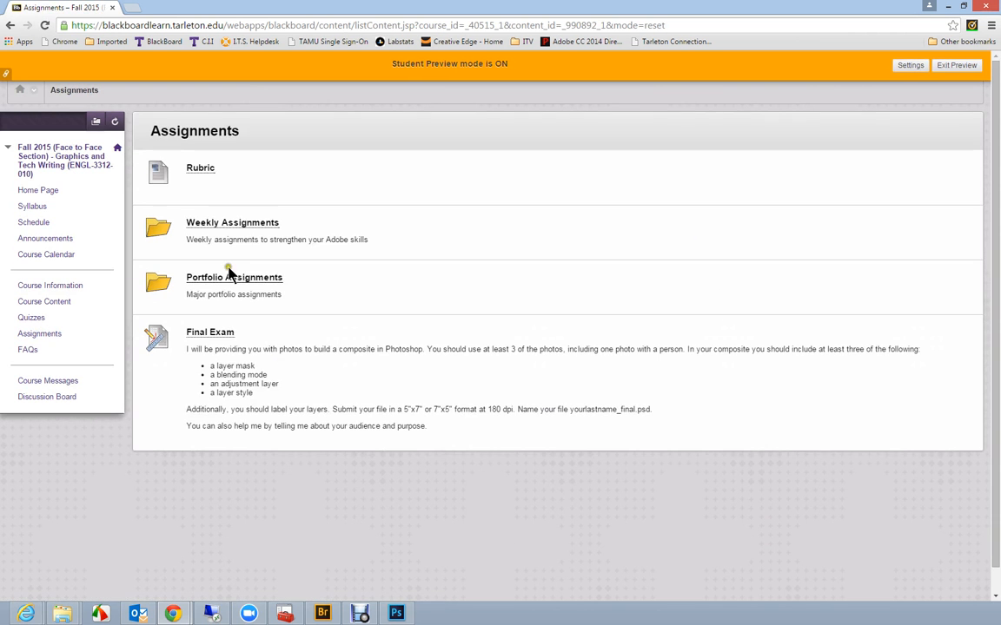
left_click(226, 279)
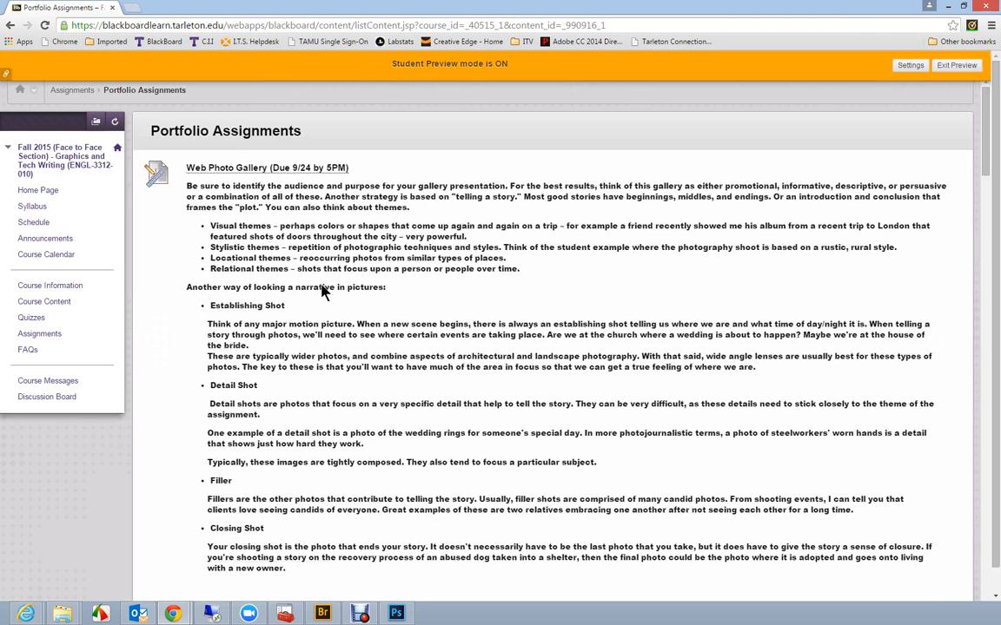
left_click(260, 166)
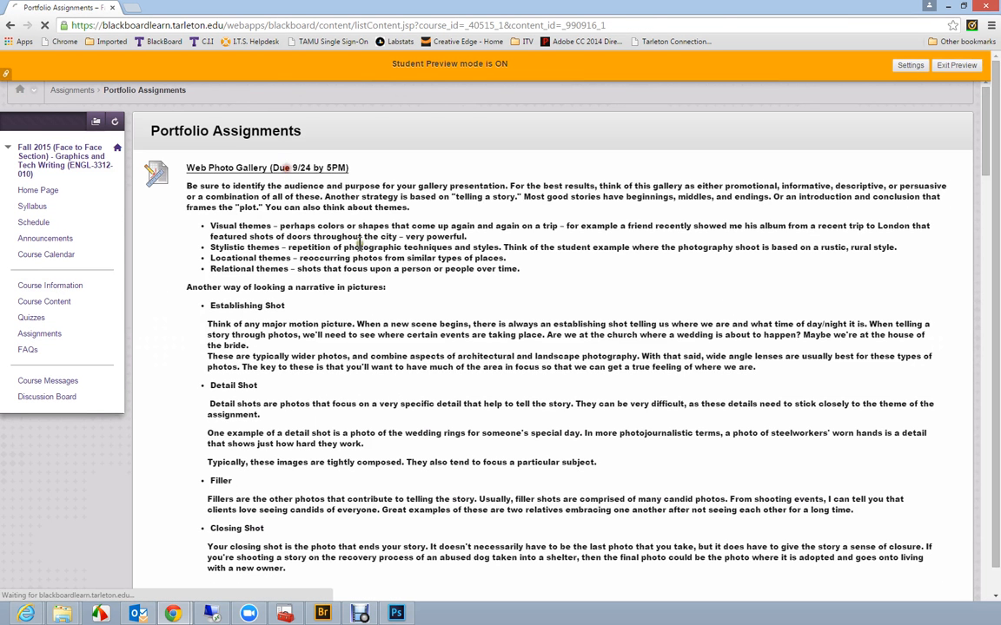
Step: Attach gallery_lastname_firstname.zip from the Photo Gallery folder to the student's assignment submission
scroll(355, 315, "down", 3)
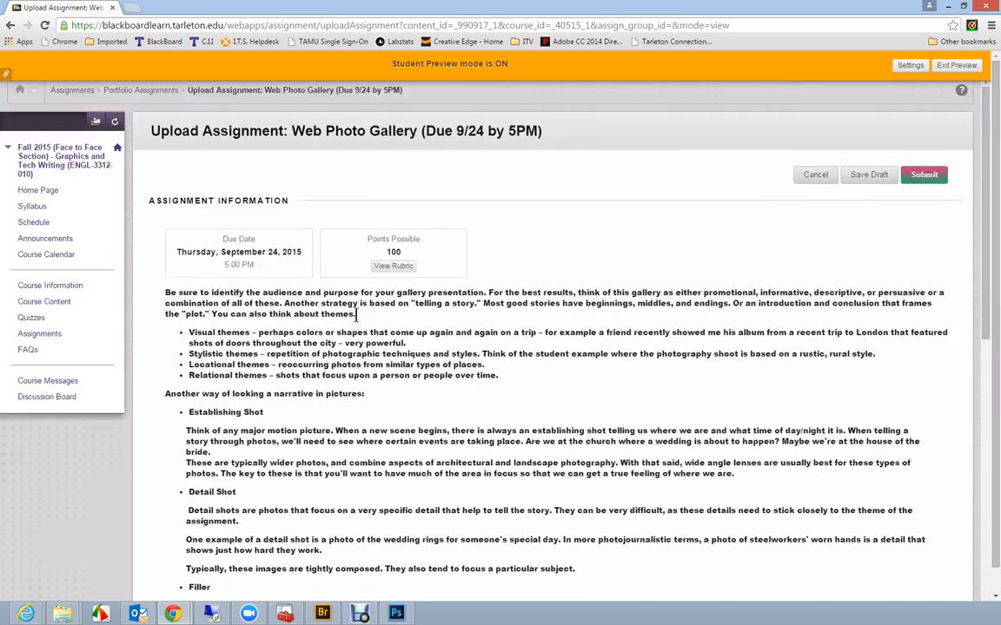
scroll(356, 314, "down", 6)
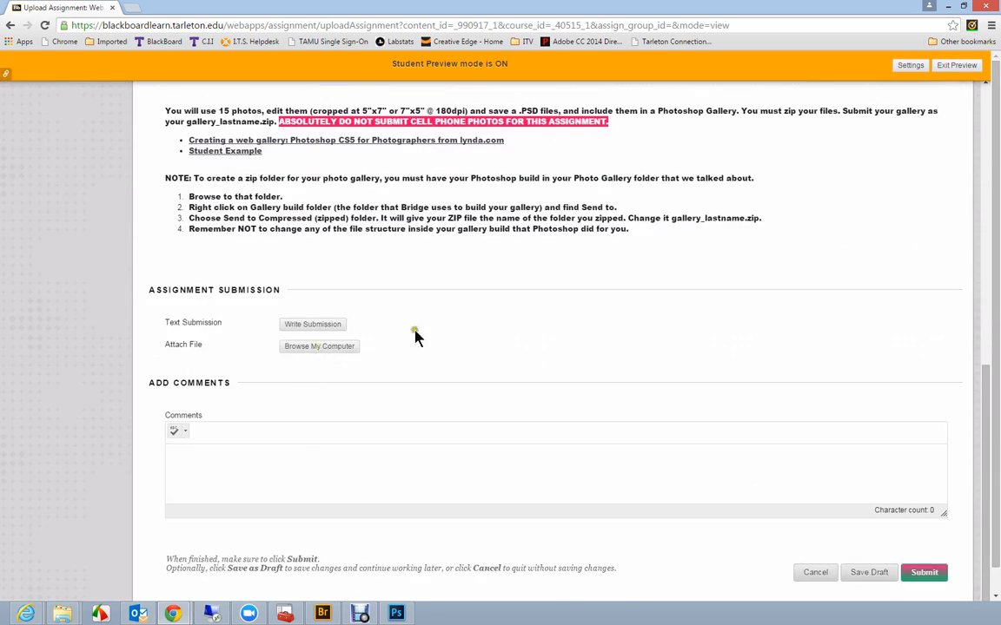
scroll(415, 339, "up", 1)
scroll(408, 347, "up", 2)
scroll(395, 365, "down", 4)
left_click(326, 327)
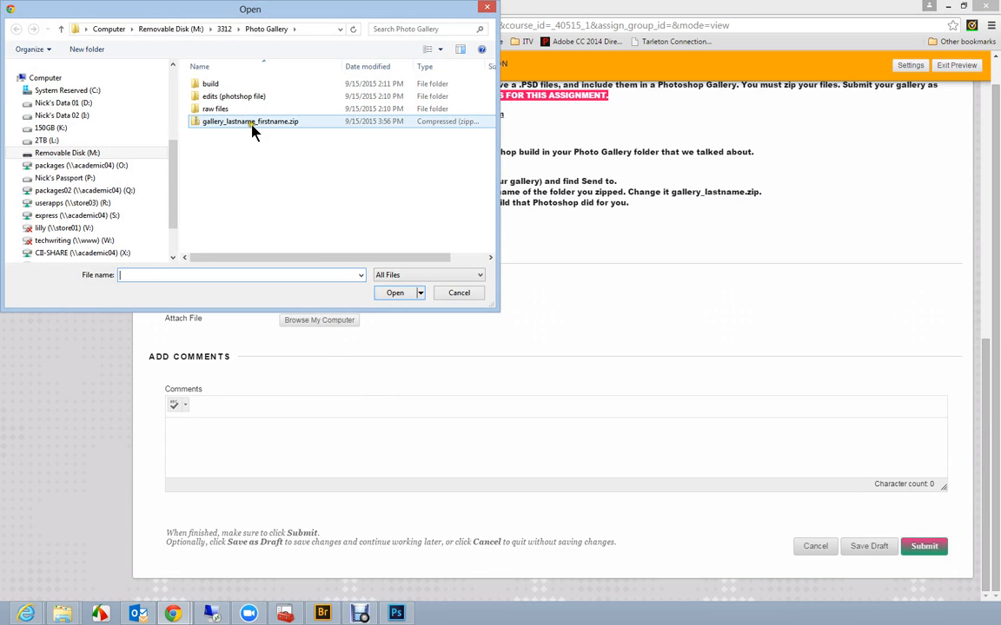
left_click(253, 128)
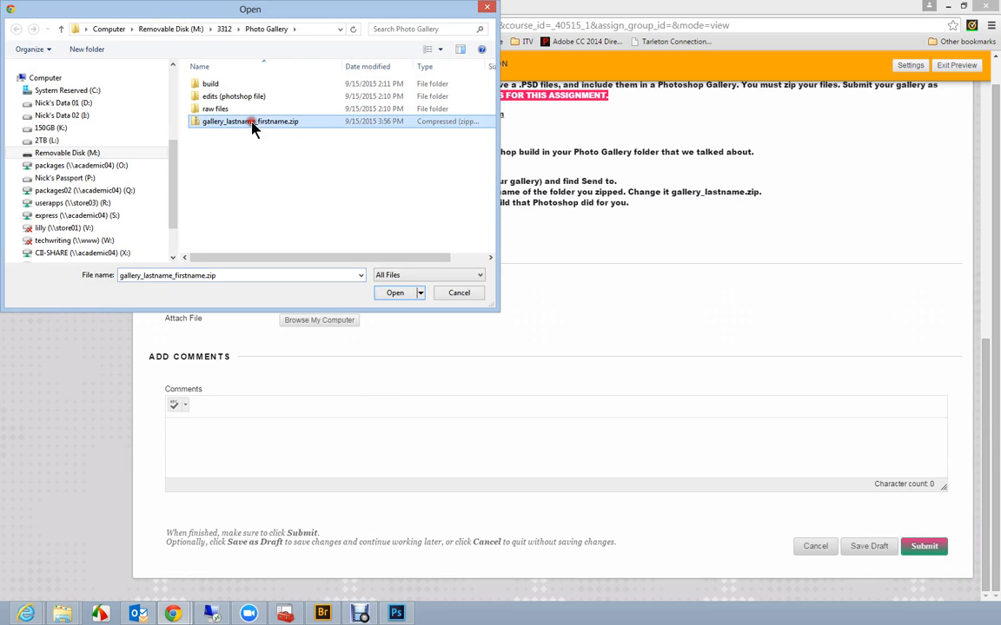
left_click(395, 292)
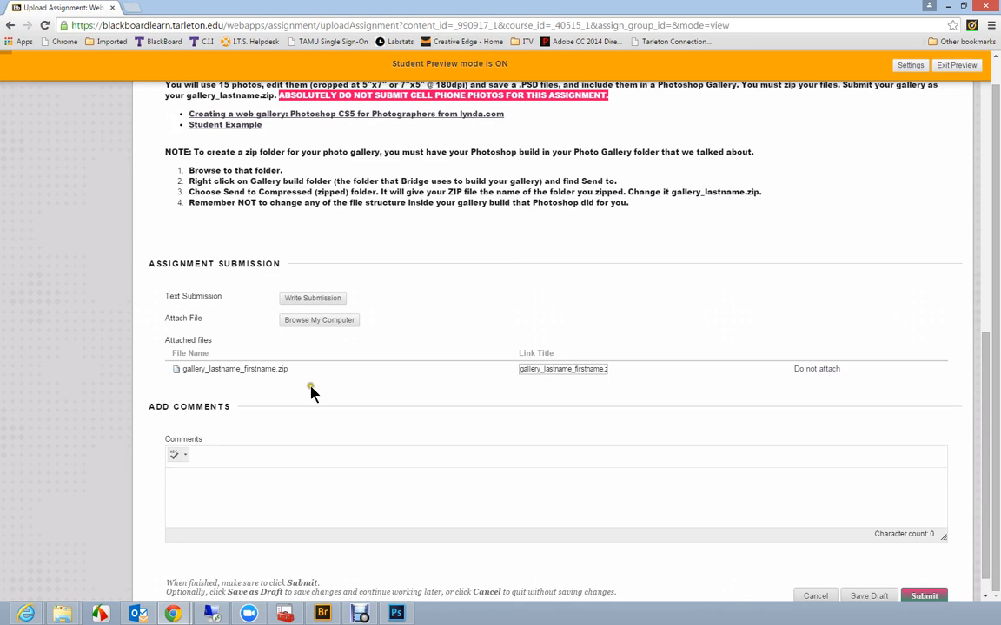
Step: Write a submission comment with a greeting to the instructor and the paragraph "A full, complete rhetorical description."
left_click(193, 477)
type("Mr. Lilly,")
key("Return")
type("A full, complete rhetorical s")
type("escription.")
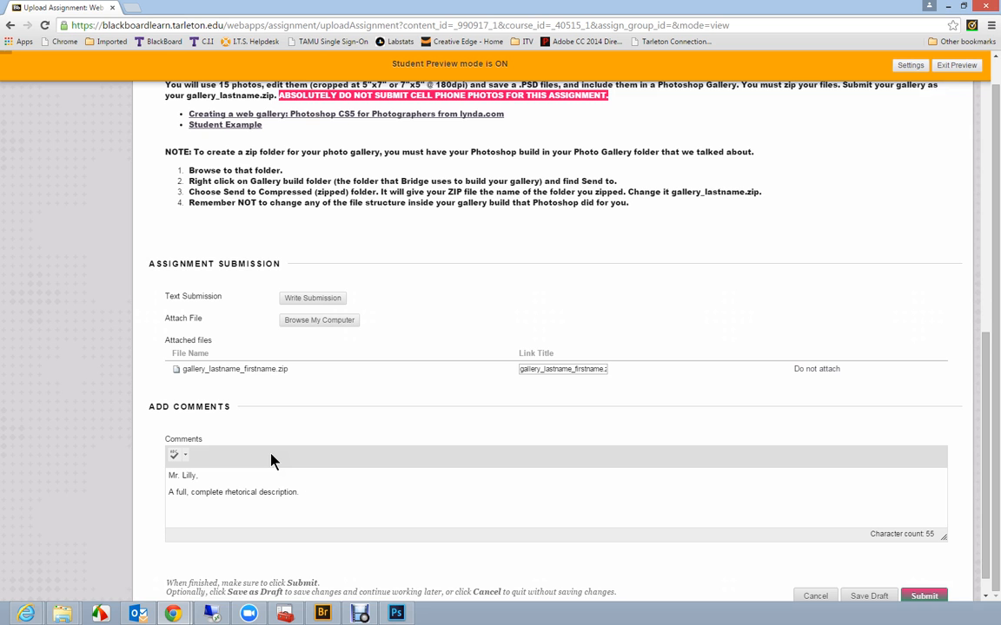
left_click(323, 494)
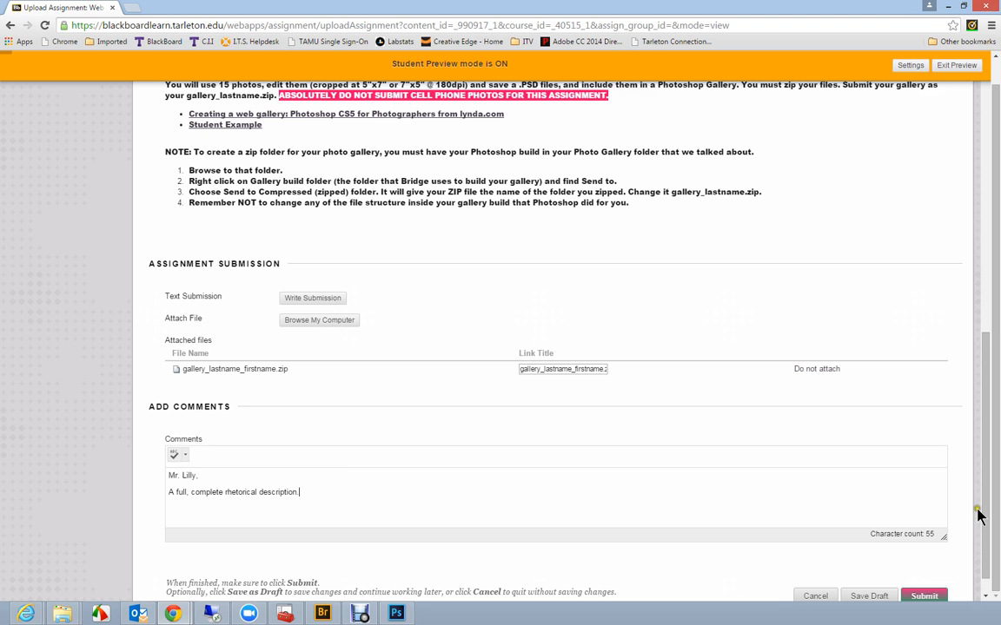
Step: Submit the Web Photo Gallery assignment and highlight the submitted comment in the submission history
scroll(985, 509, "down", 1)
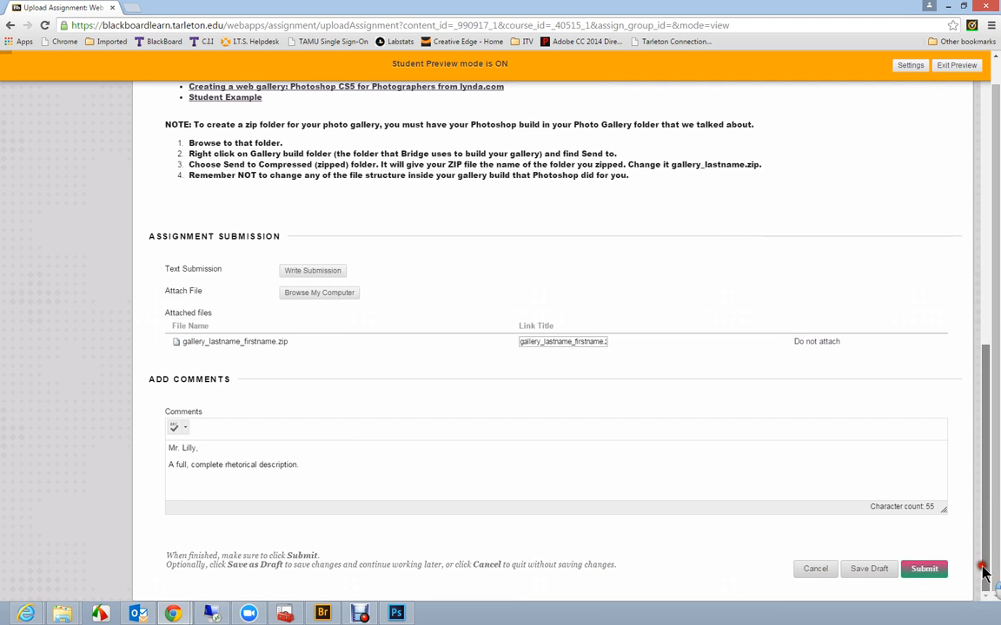
left_click(926, 573)
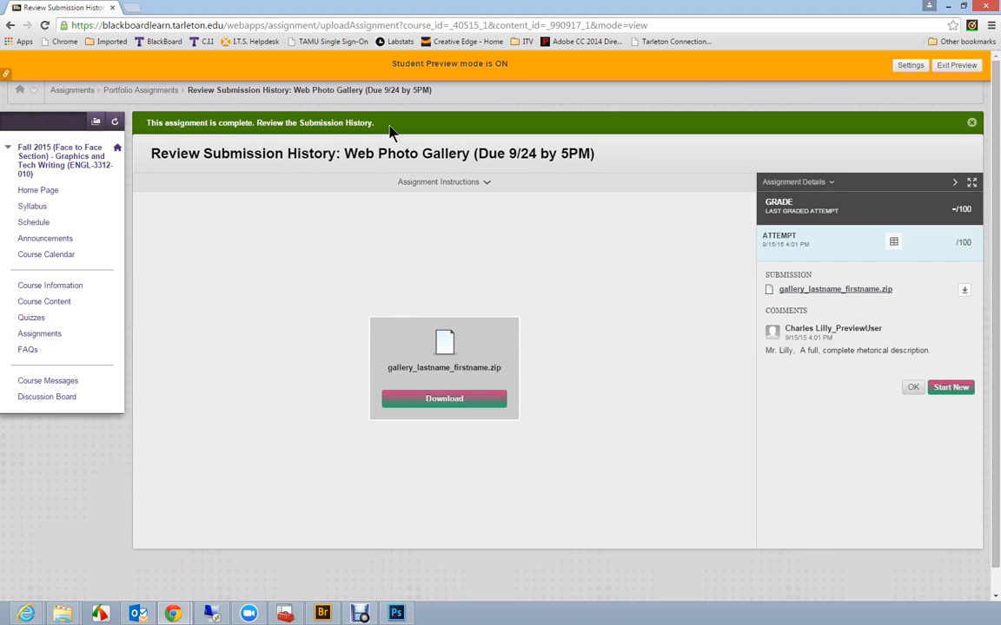
double_click(770, 350)
left_click_drag(766, 351, 932, 350)
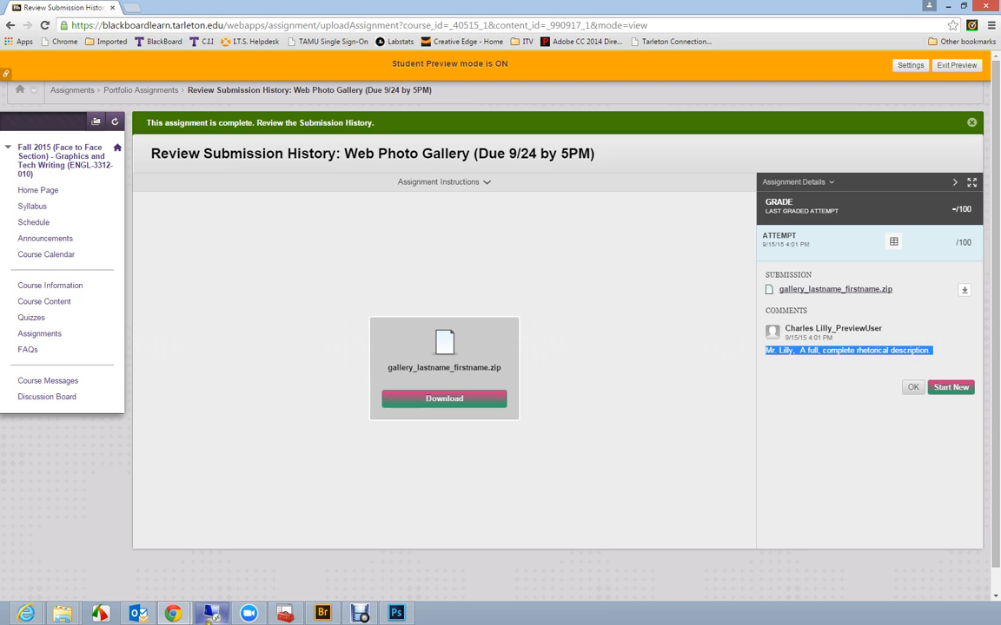
left_click(360, 615)
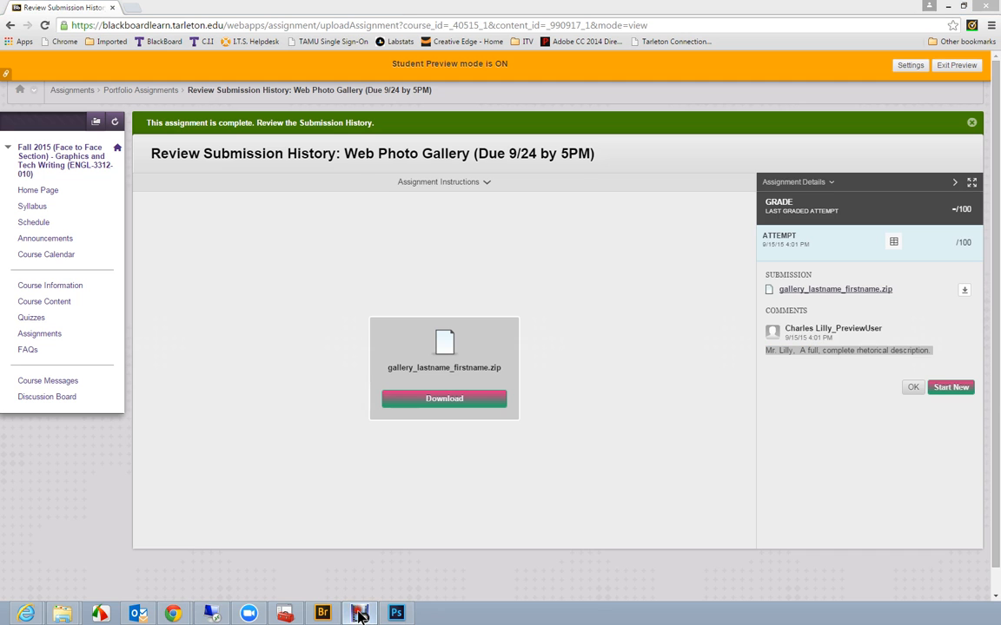